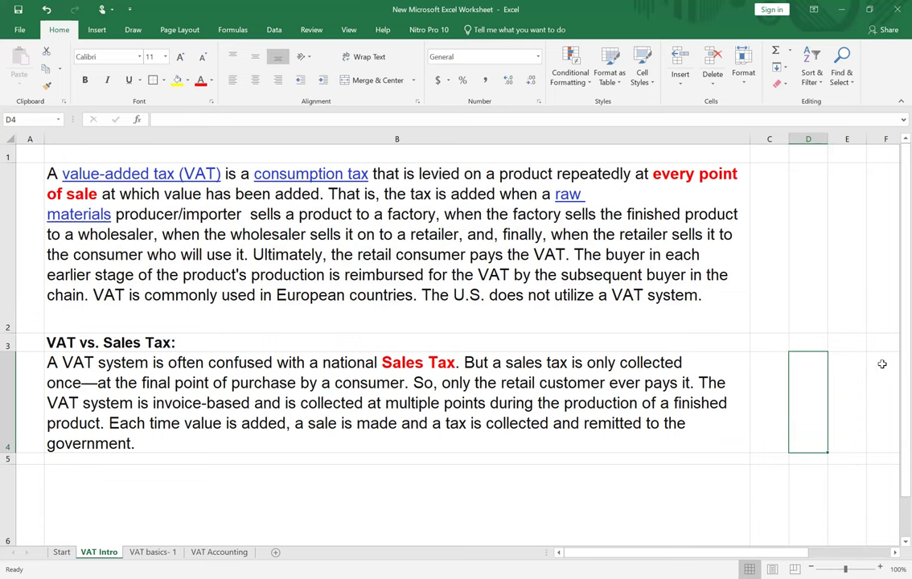
- Increase the height of row 3, which holds the "VAT vs. Sales Tax:" heading on the VAT Intro sheet
scroll(888, 359, down, 3)
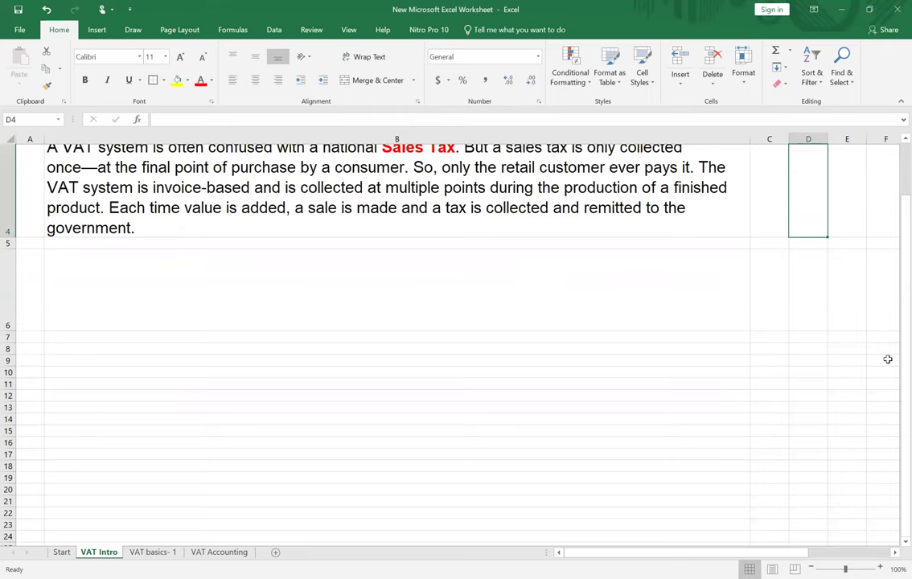
scroll(887, 359, up, 3)
scroll(888, 360, down, 3)
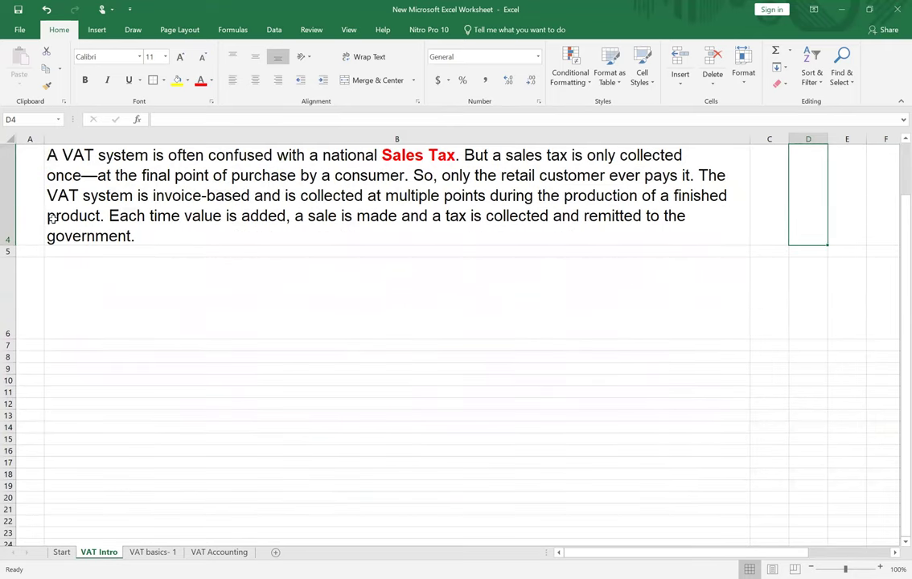
scroll(49, 219, up, 3)
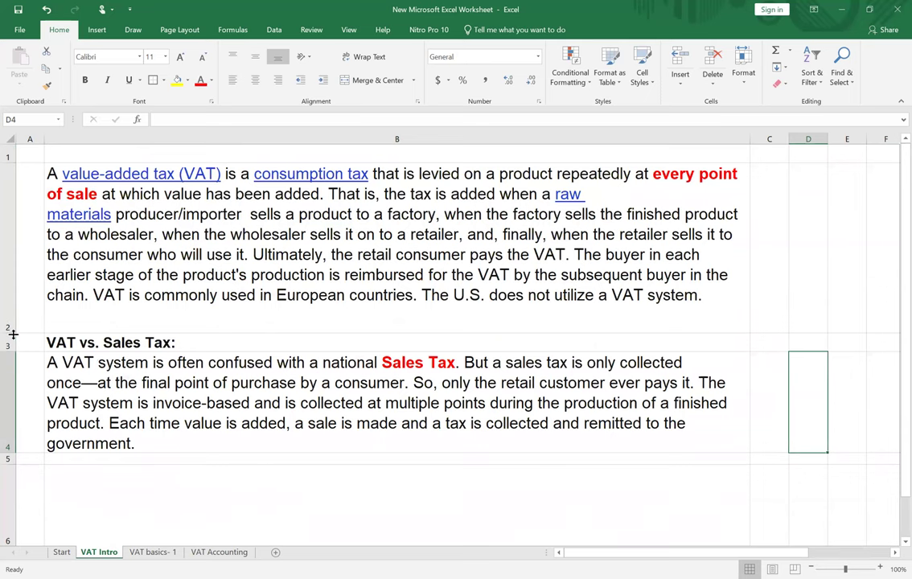
drag(9, 348, 96, 362)
- Slightly increase the height of row 5 below the VAT vs. Sales Tax paragraph
scroll(327, 358, down, 2)
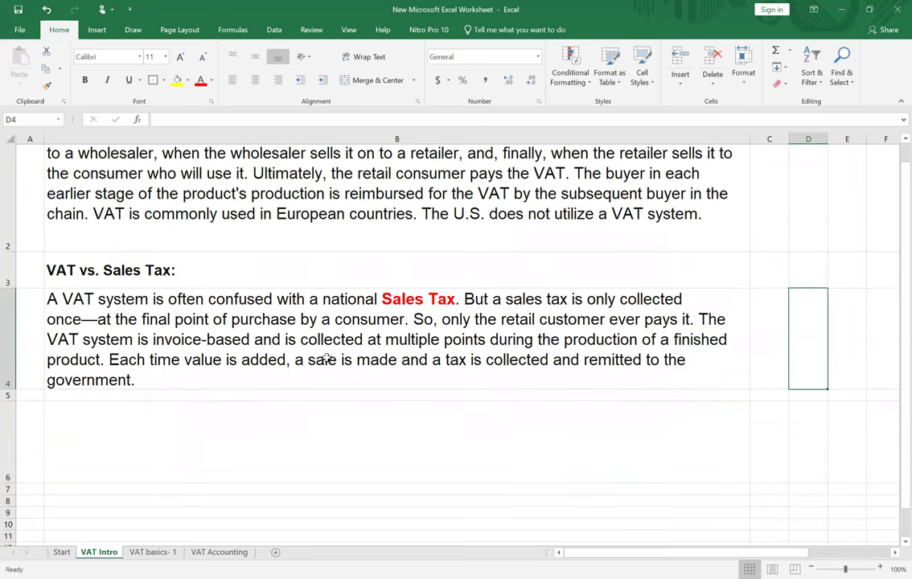
scroll(326, 358, up, 1)
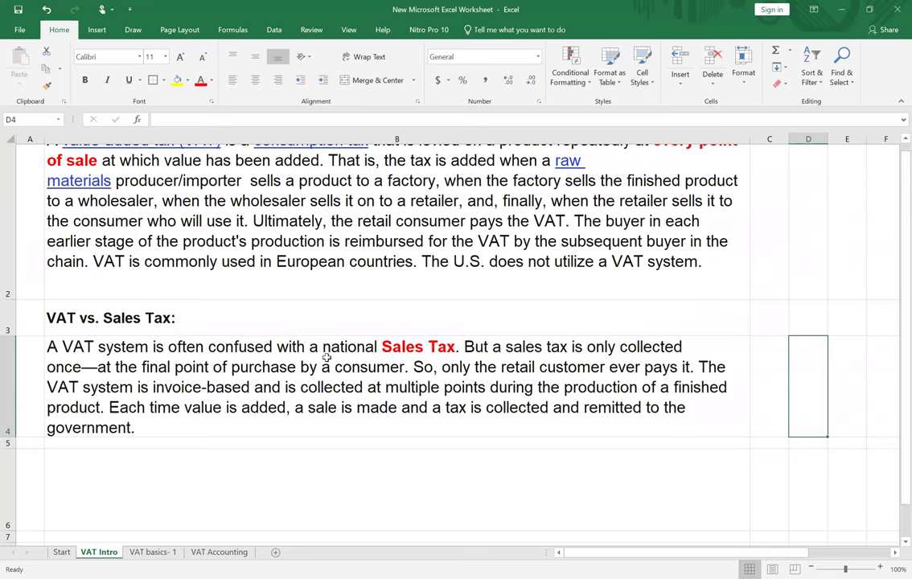
scroll(288, 312, down, 3)
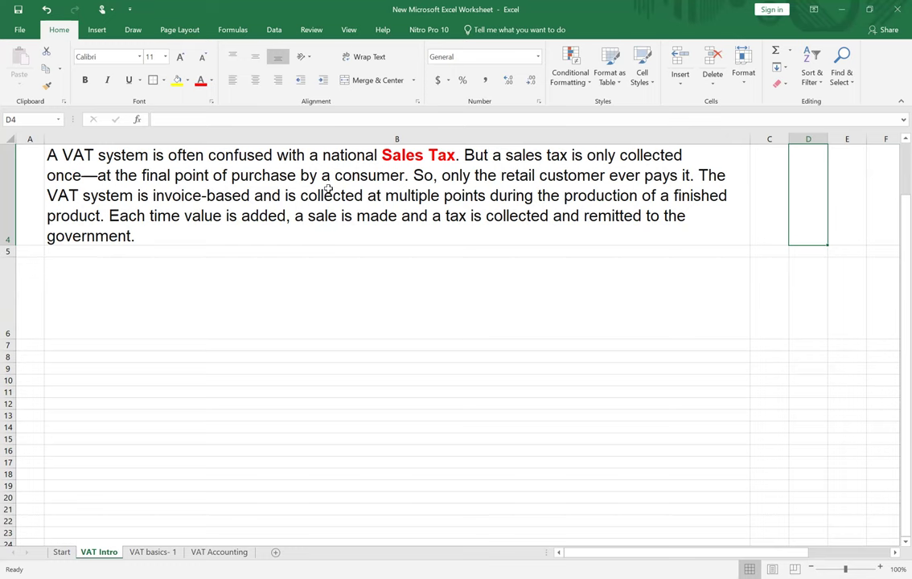
scroll(328, 189, up, 3)
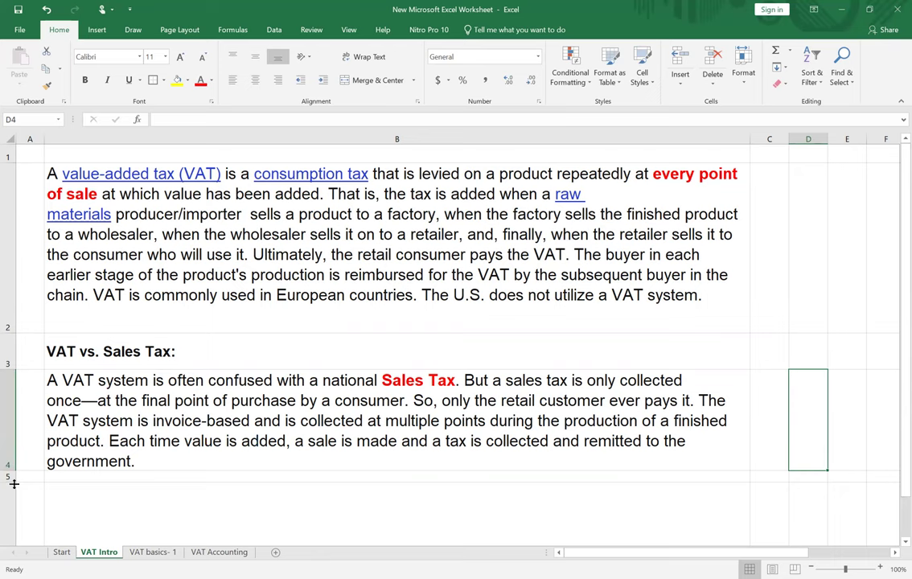
drag(14, 483, 11, 489)
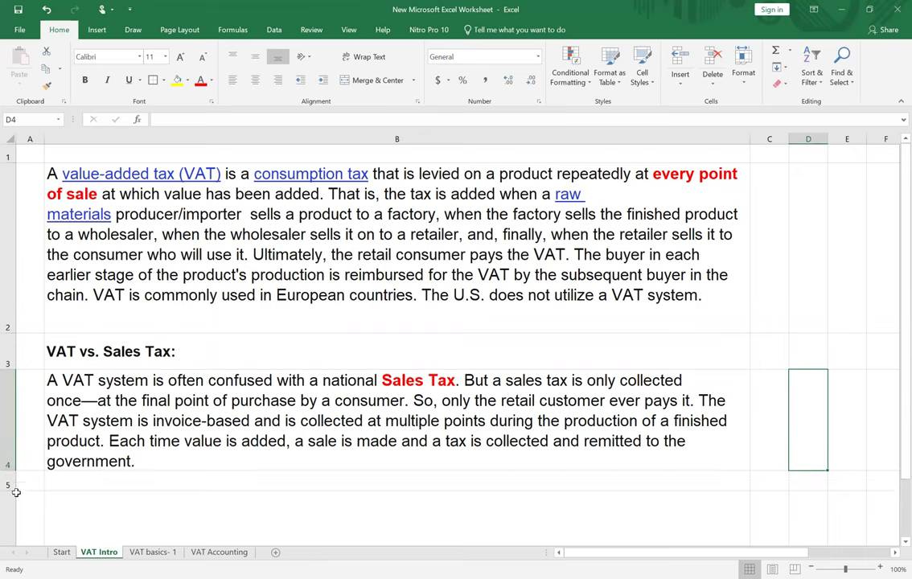
- Switch to the VAT basics- 1 sheet and set its zoom to 150%
click(158, 553)
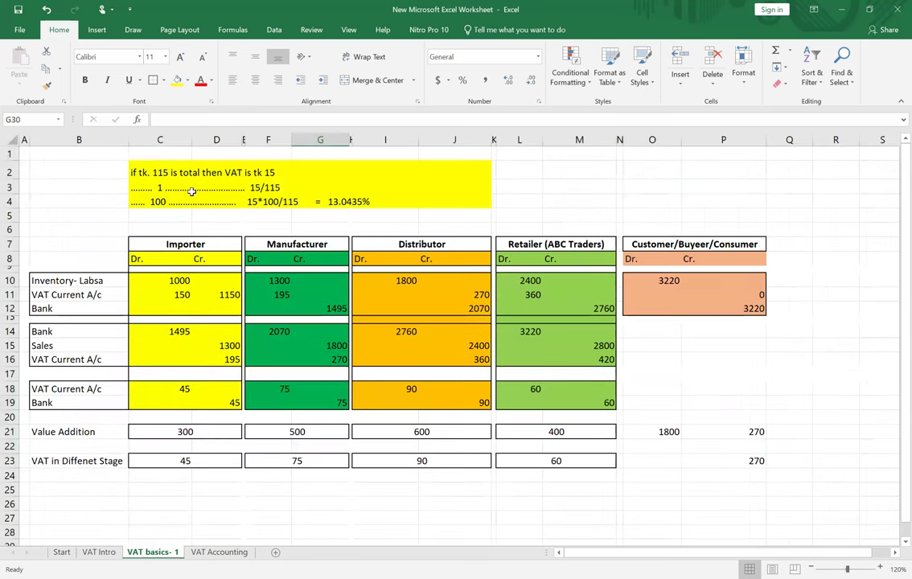
click(194, 173)
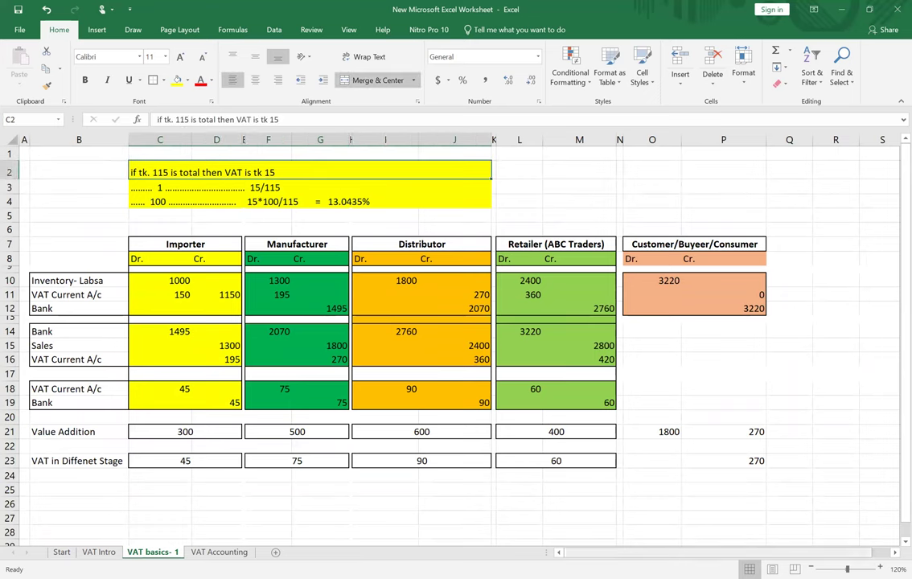
click(880, 568)
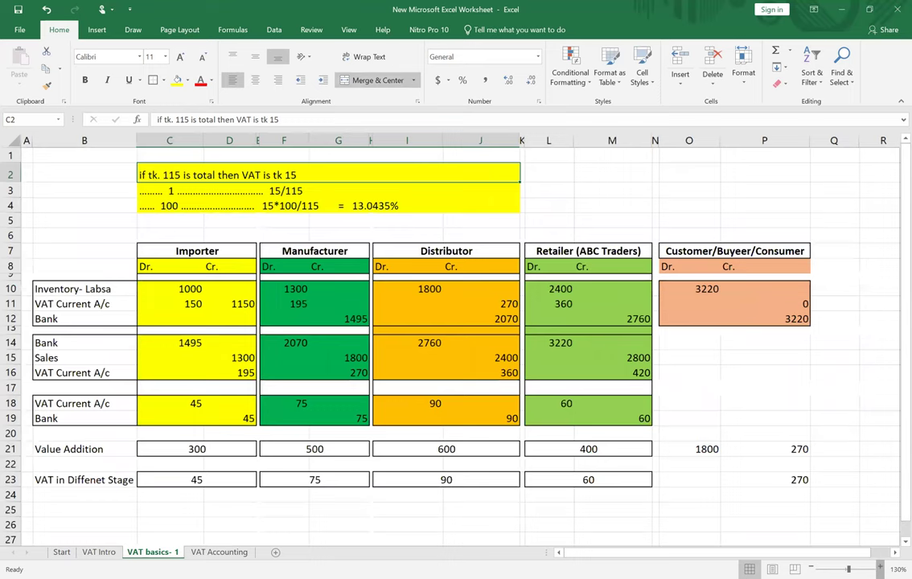
click(879, 569)
click(879, 569)
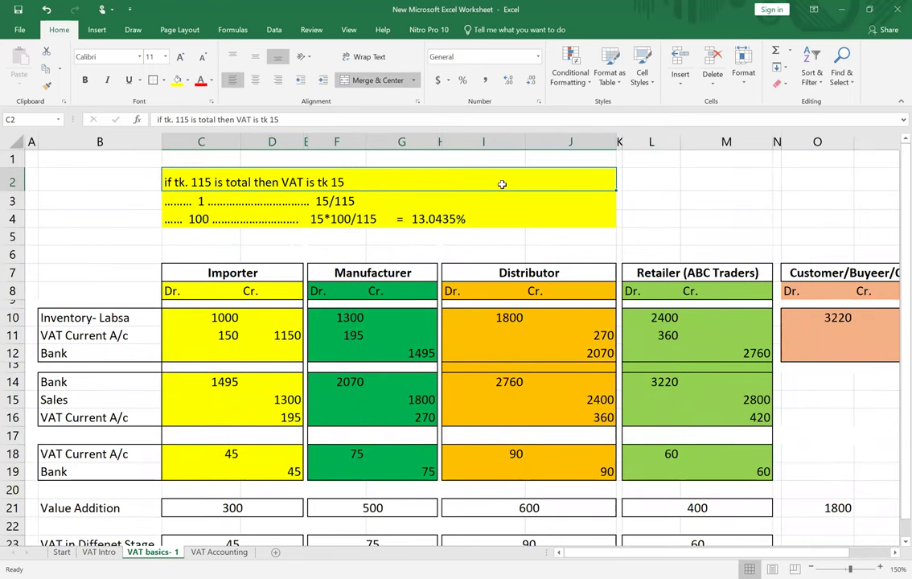
- Narrow column A slightly on the VAT basics- 1 sheet
click(691, 180)
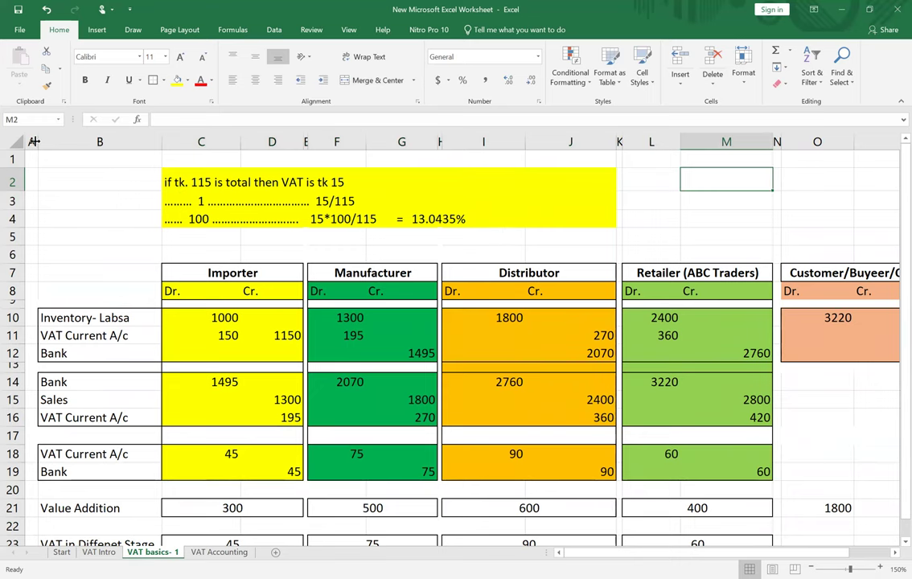
drag(37, 142, 33, 142)
click(200, 182)
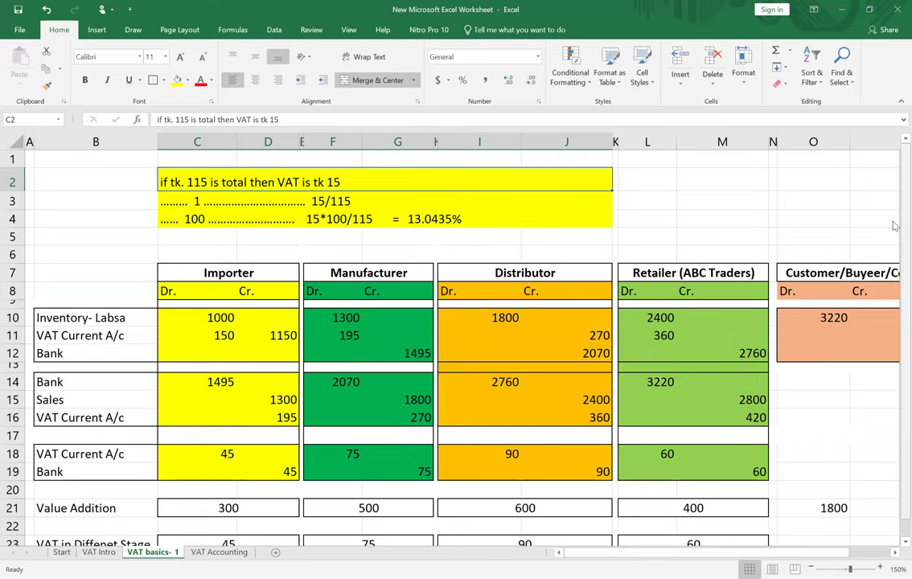
- Format the "100" line in cell C4 of the yellow VAT calculation block as bold red text
click(193, 221)
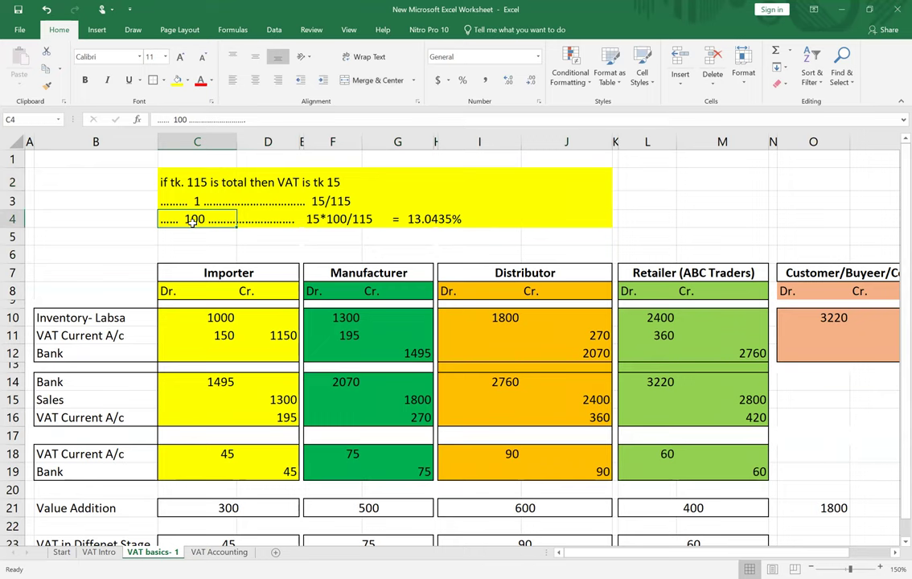
click(200, 81)
click(85, 79)
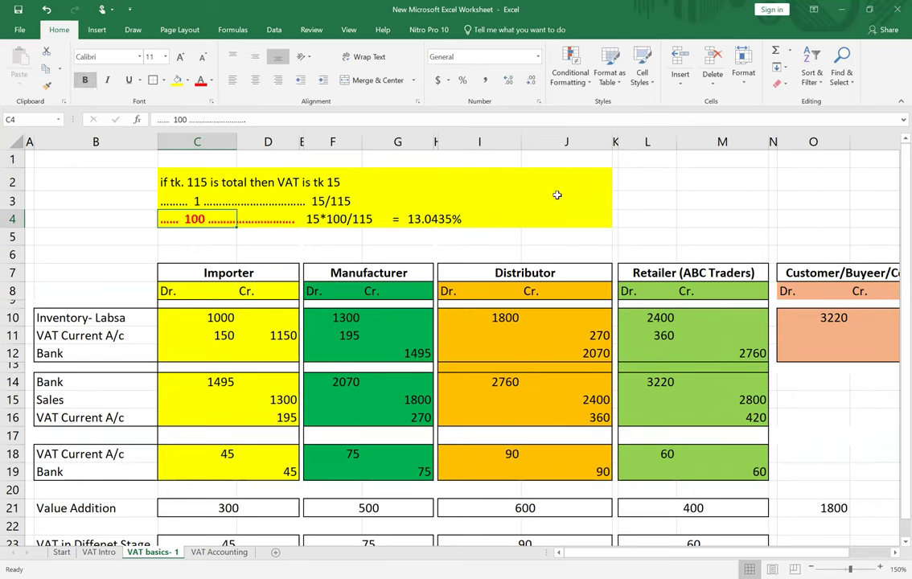
click(655, 198)
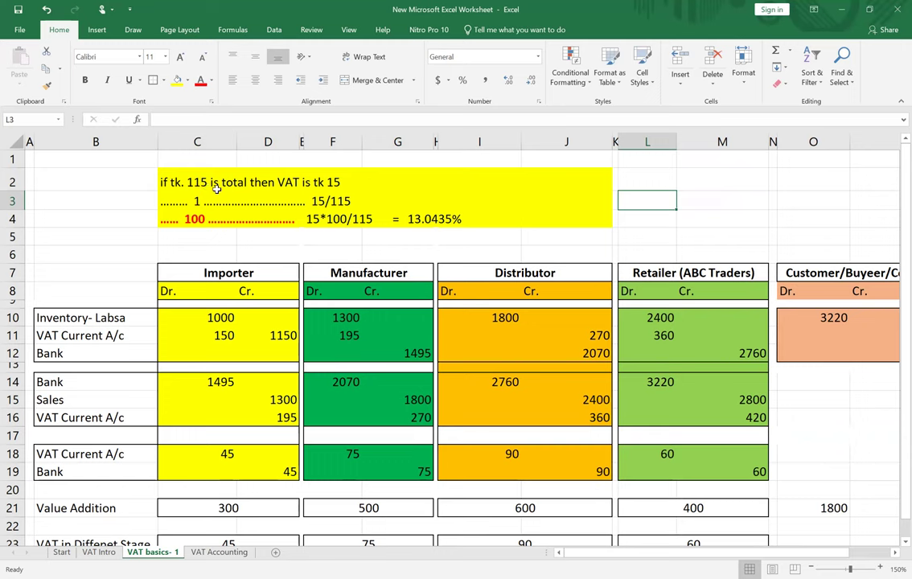
- Make only the number 15 at the end of the sentence in cell C2 bold and red
click(354, 181)
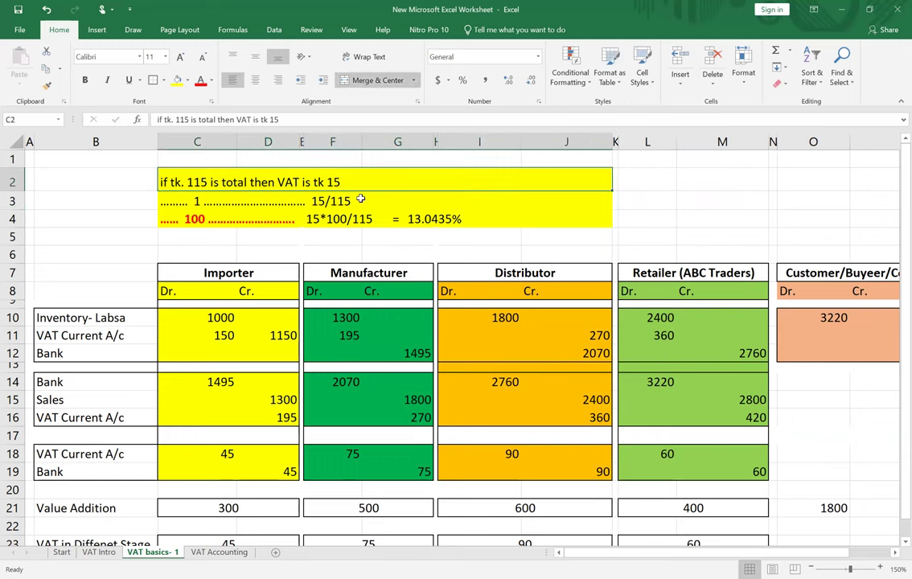
double_click(332, 182)
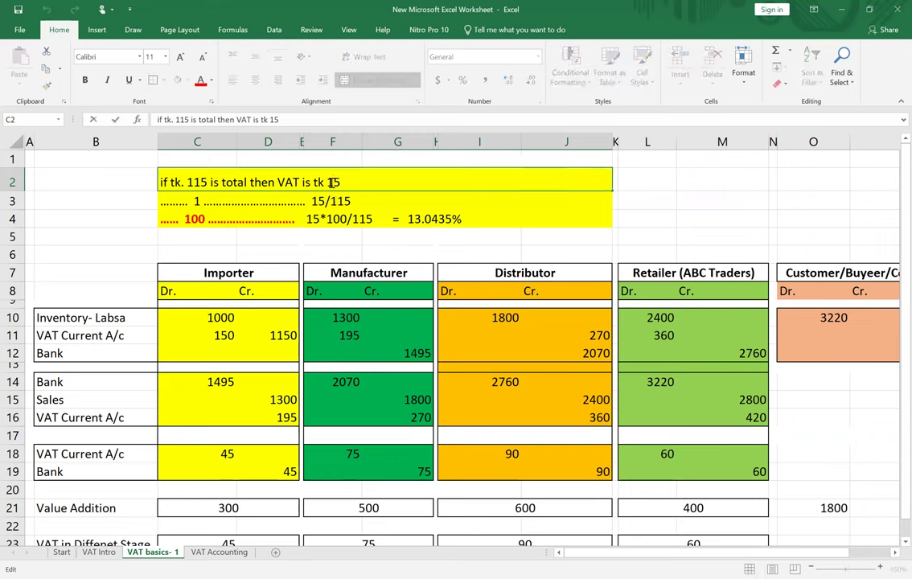
double_click(333, 182)
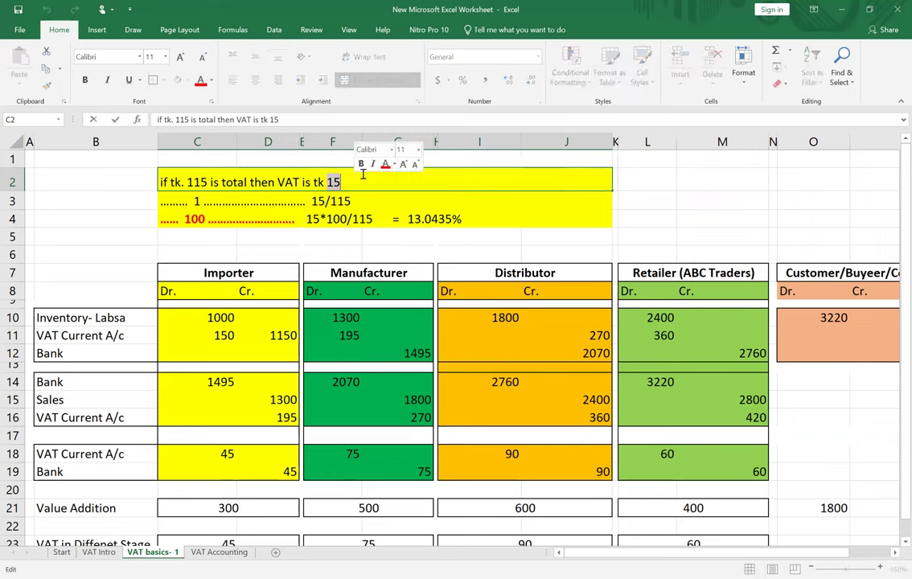
click(361, 164)
click(385, 164)
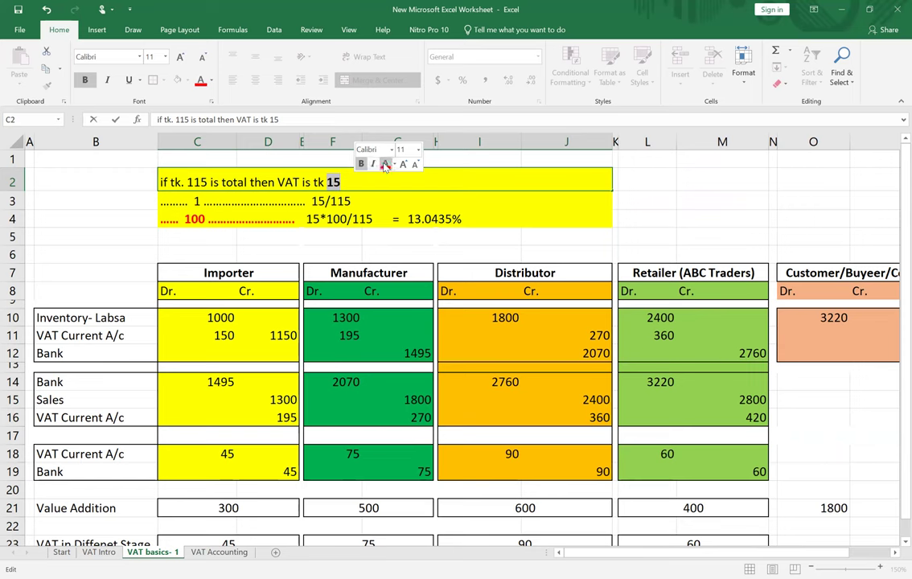
click(532, 203)
- Examine the 15/115 and 15*100/115 calculation lines in rows 3 and 4 of the yellow block
click(201, 201)
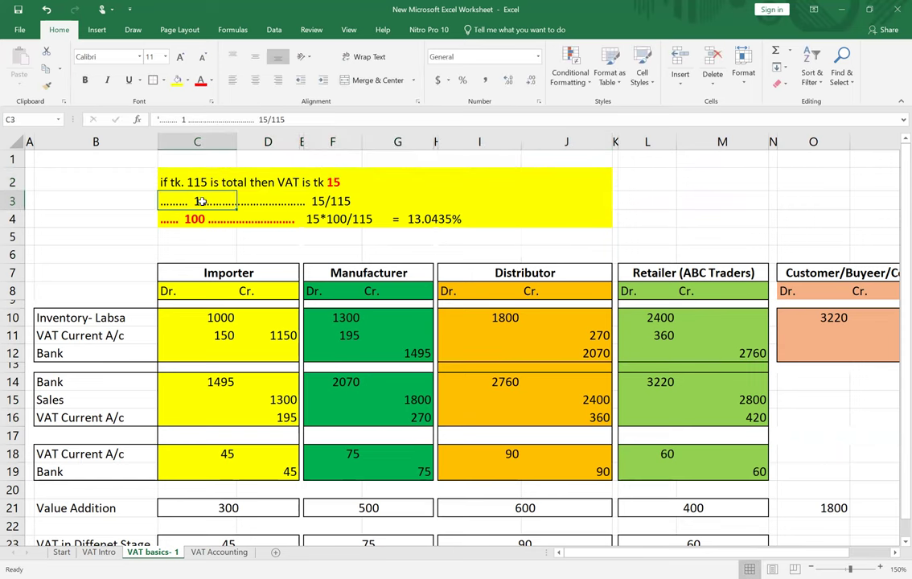
click(322, 202)
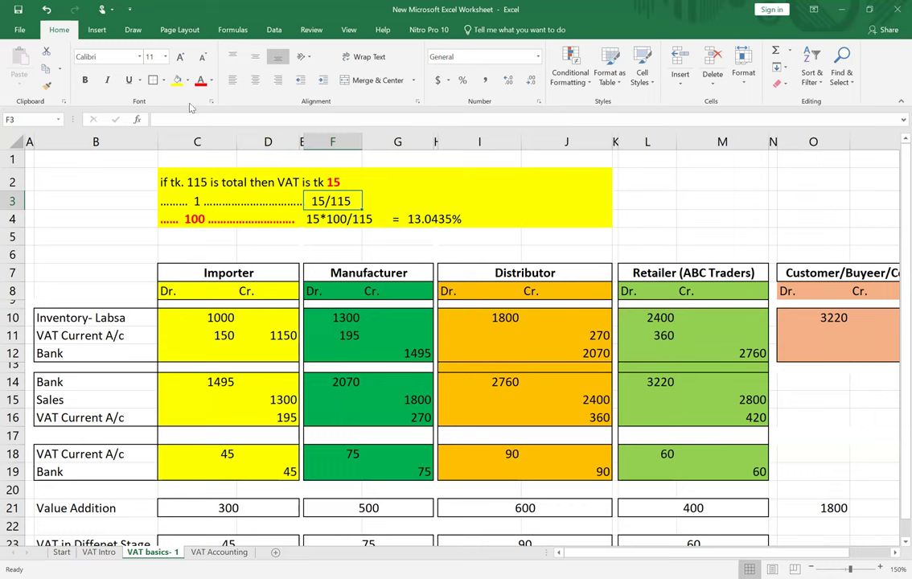
key(BackSpace)
key(Escape)
click(279, 218)
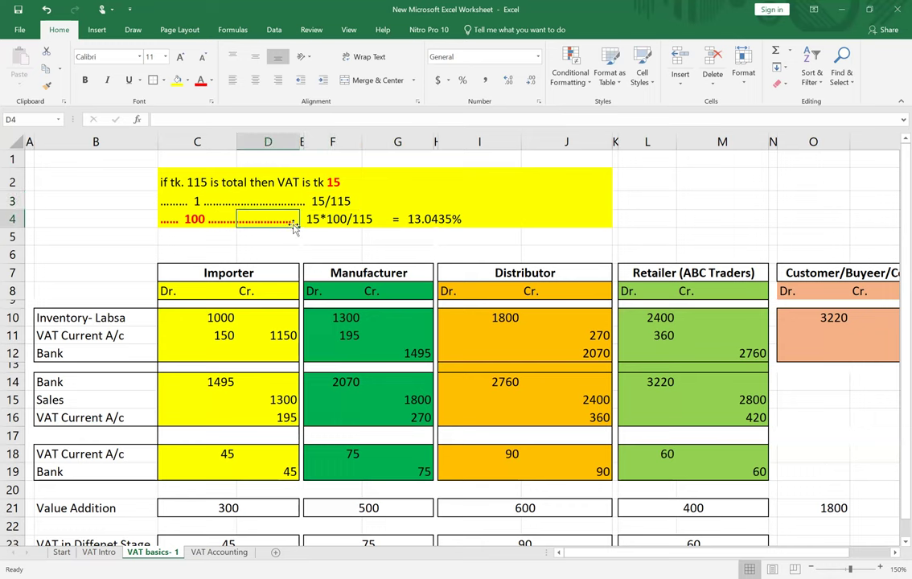
click(193, 219)
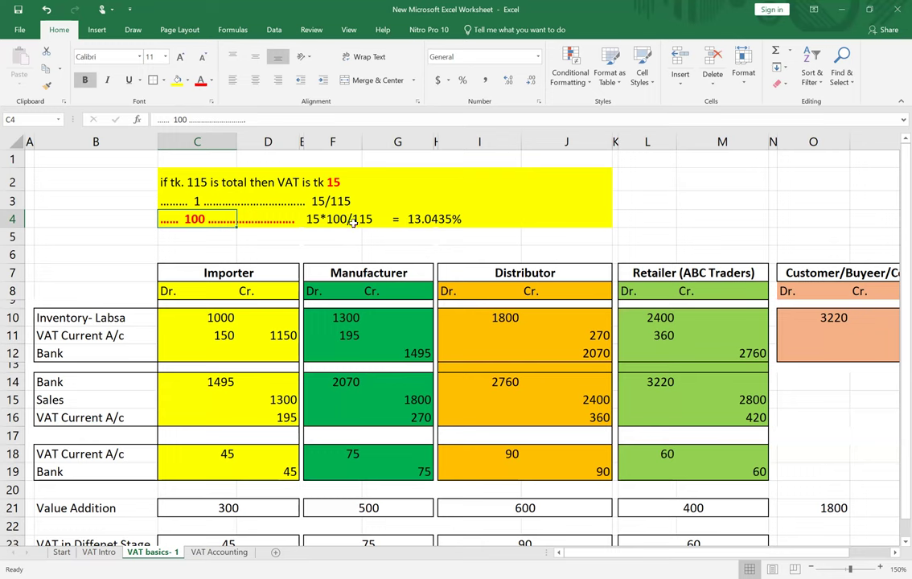
click(481, 220)
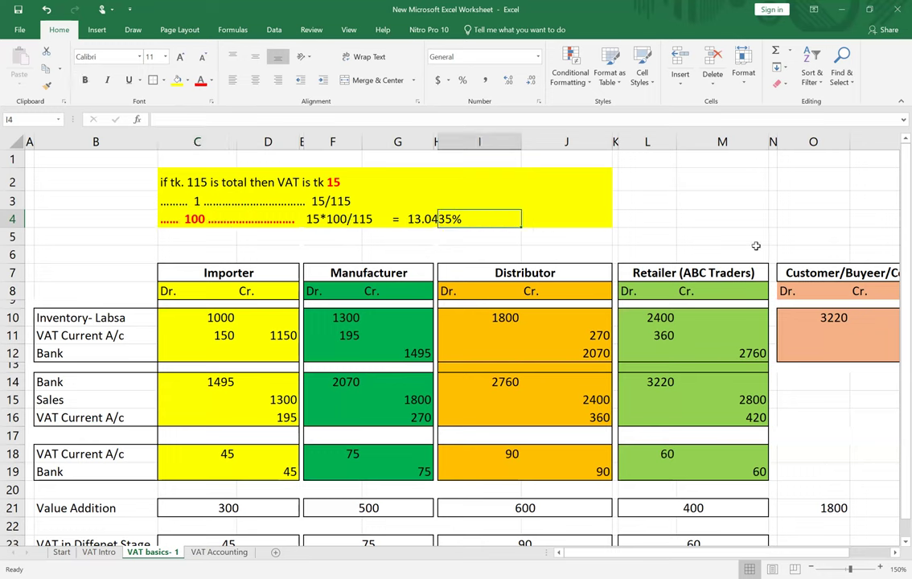
click(321, 237)
key(Right)
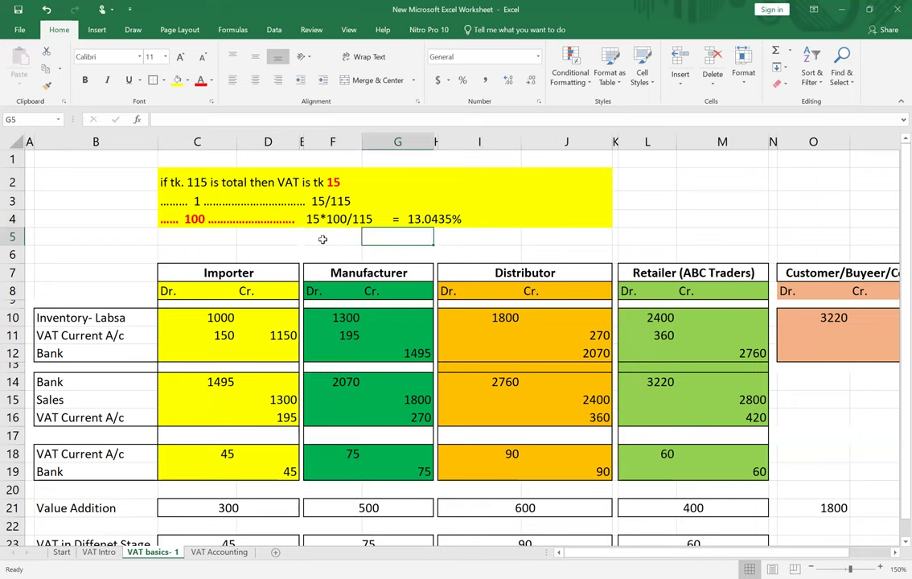
click(444, 218)
double_click(397, 218)
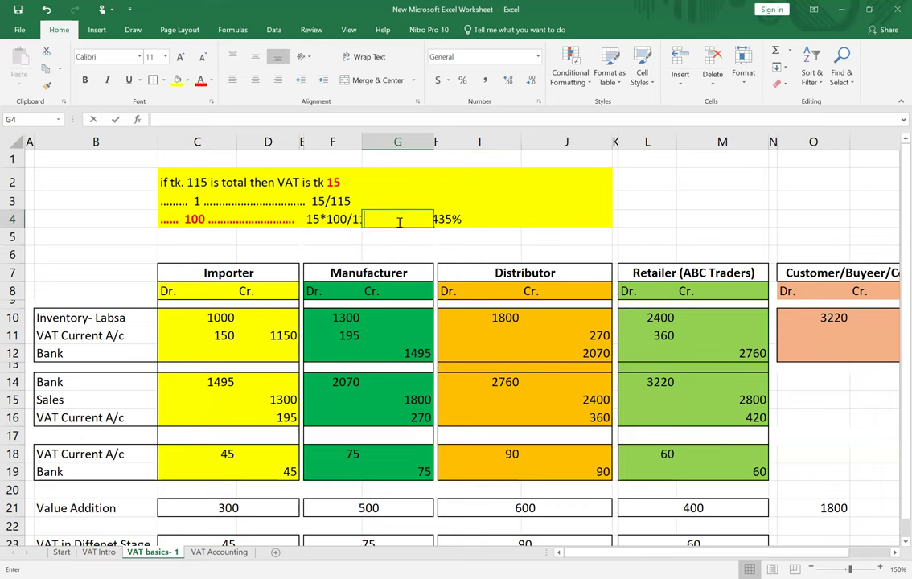
click(205, 219)
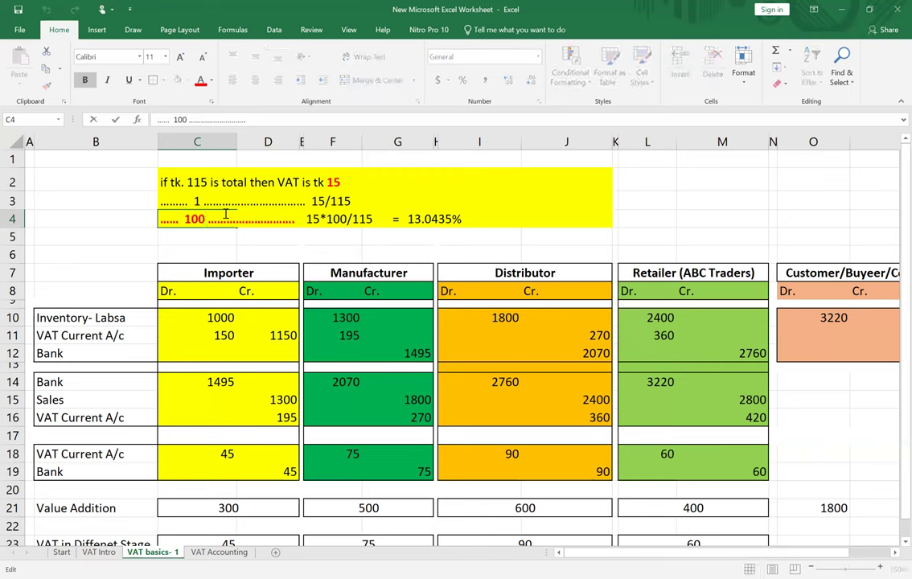
- Edit the text in cell F4 so the VAT percentage is rounded to 13.044%
click(330, 219)
double_click(340, 220)
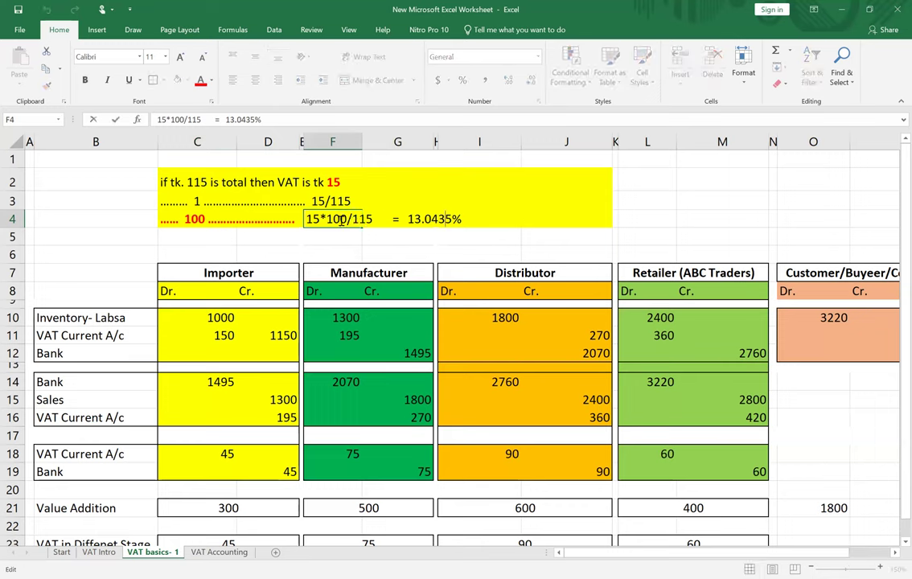
key(BackSpace)
key(BackSpace)
text(4)
click(722, 201)
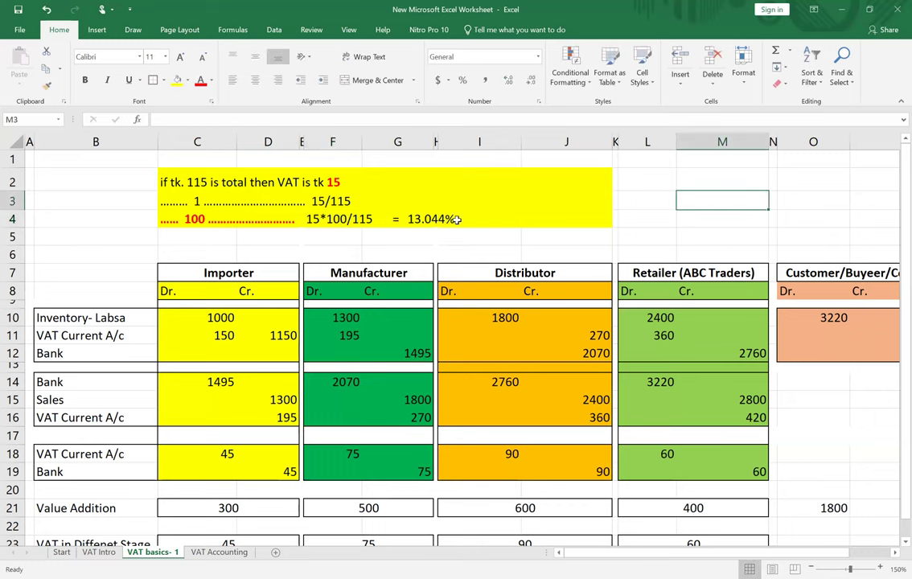
click(193, 219)
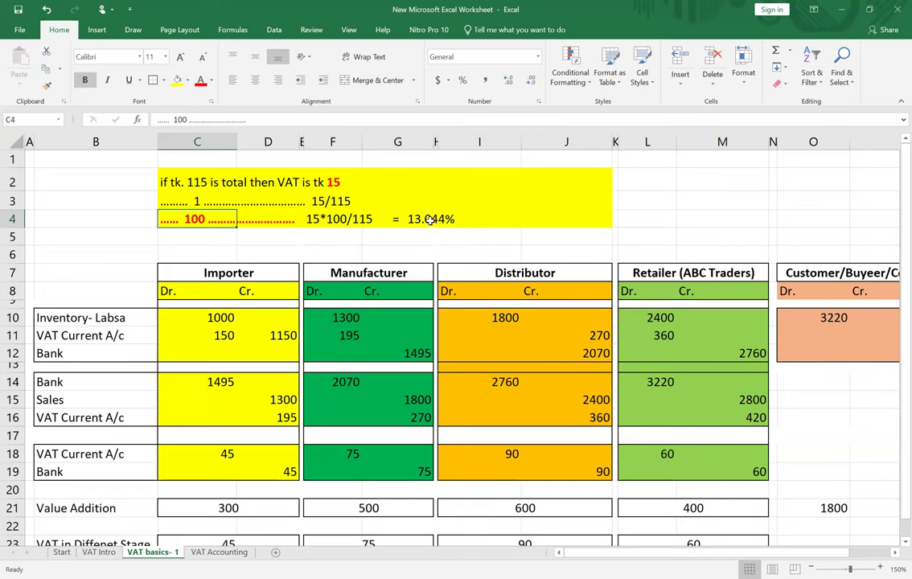
click(416, 219)
click(571, 199)
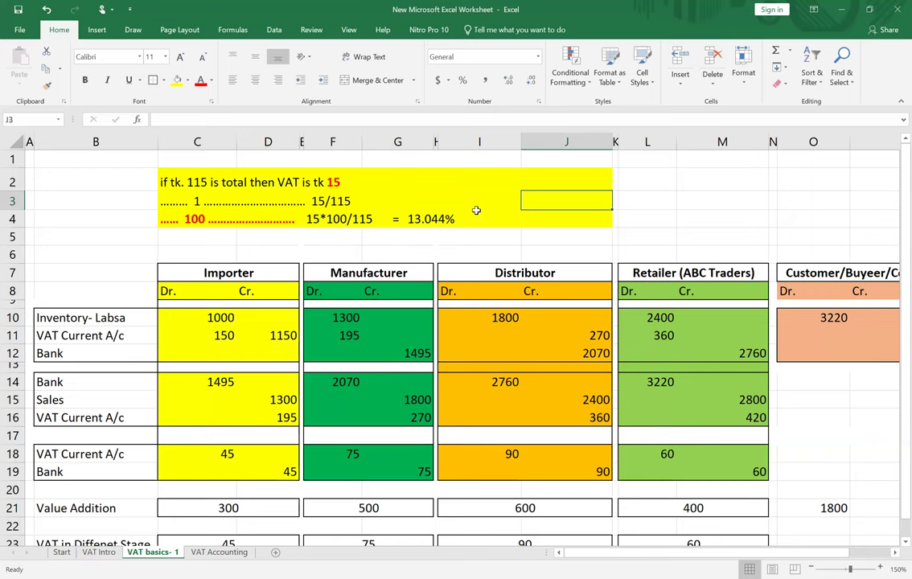
- Increase the height of row 6 above the Importer, Manufacturer, Distributor and Retailer headings
scroll(172, 340, down, 2)
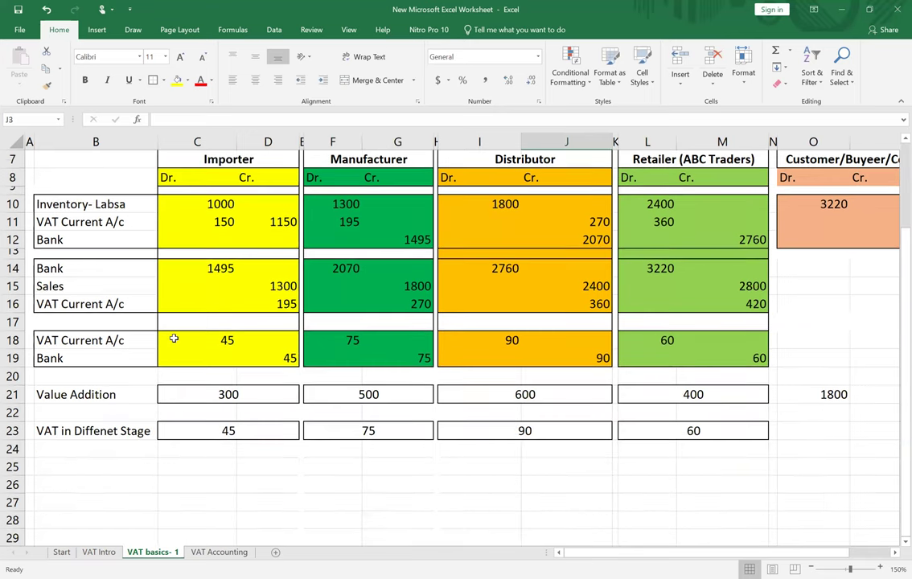
scroll(172, 340, up, 1)
drag(11, 201, 328, 234)
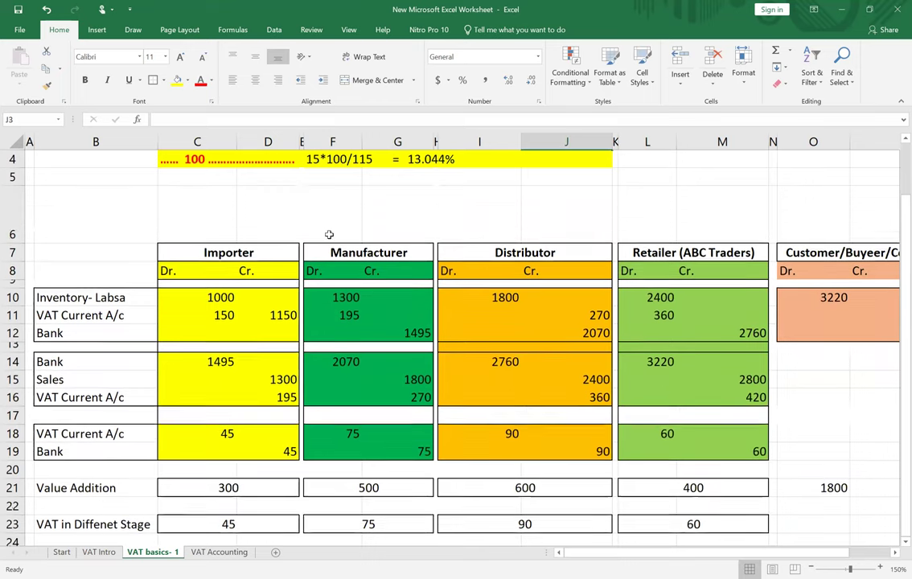
- Zoom out to 130% and examine the stage-by-stage VAT table from Importer to Customer, including the Value Addition and VAT rows
scroll(727, 341, up, 1)
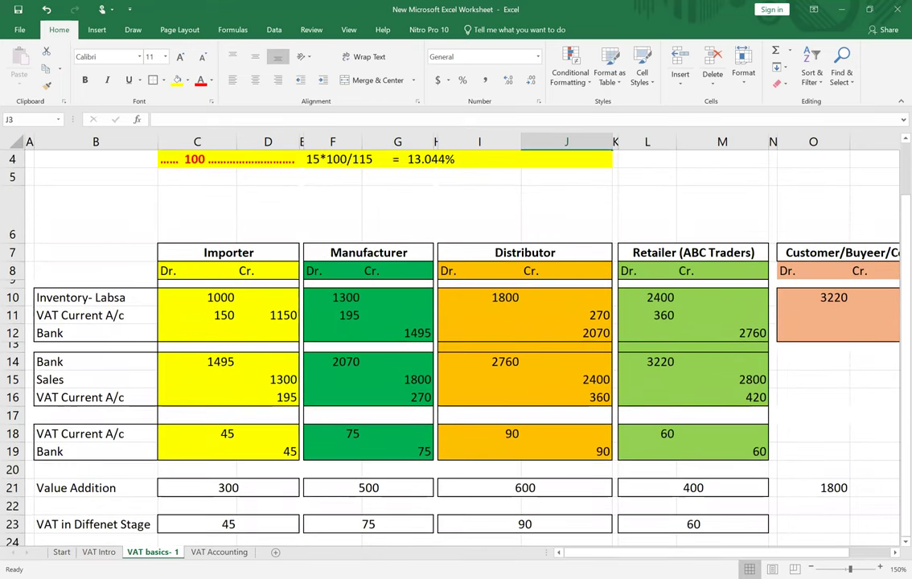
ctrl+scroll(456, 341, down, 1)
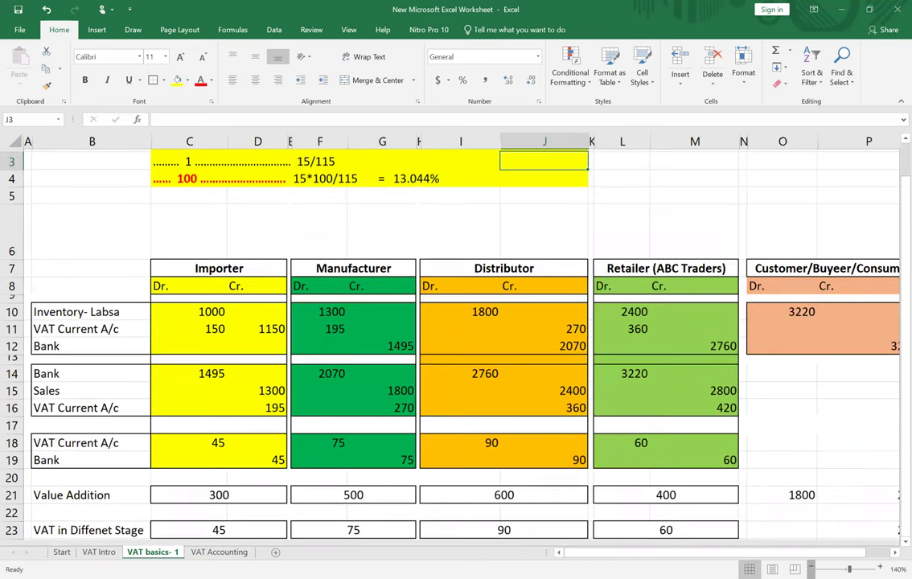
ctrl+scroll(730, 457, down, 1)
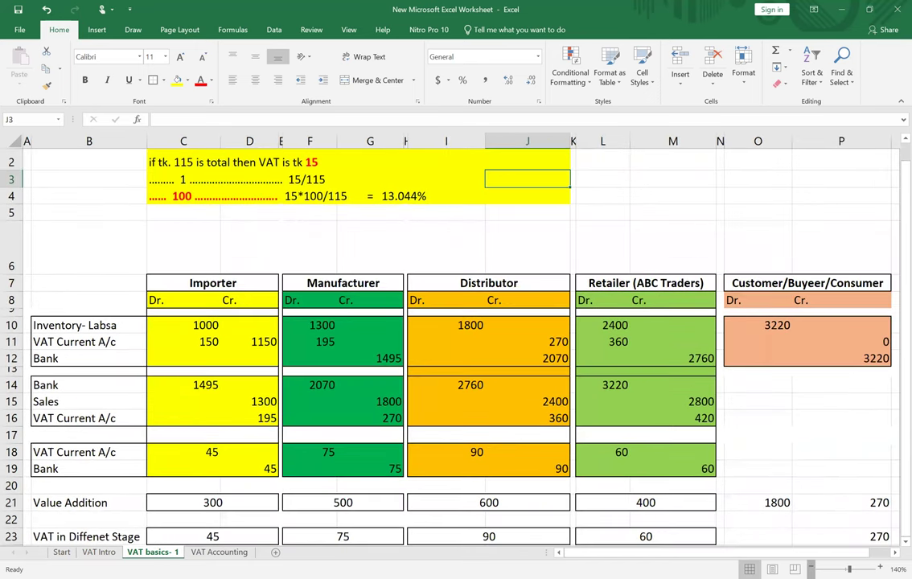
scroll(730, 456, down, 1)
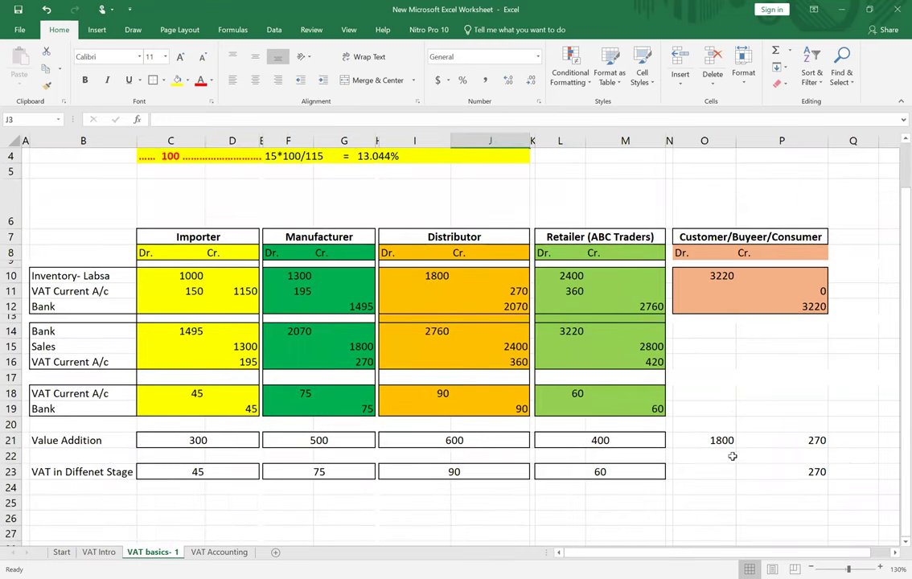
scroll(733, 454, down, 1)
scroll(735, 460, up, 1)
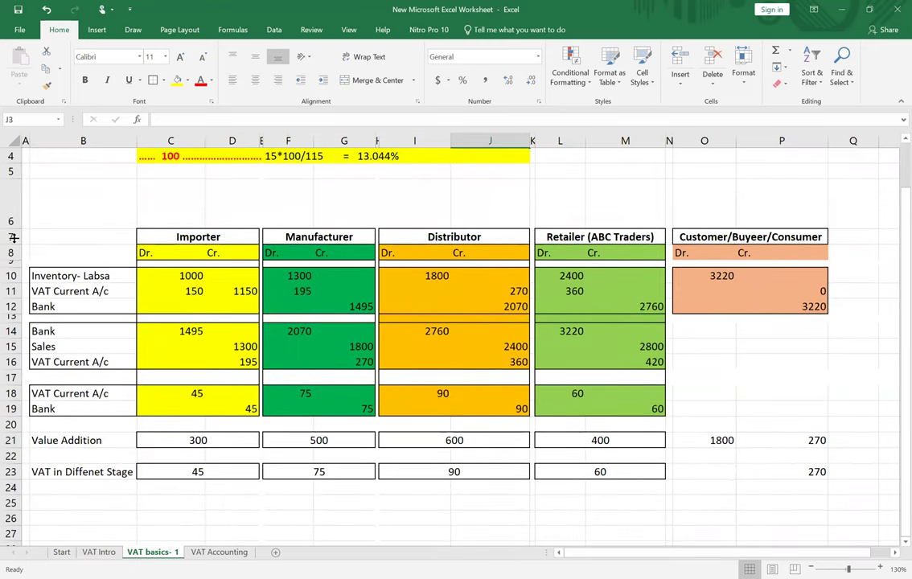
scroll(513, 326, down, 1)
scroll(513, 326, down, 1)
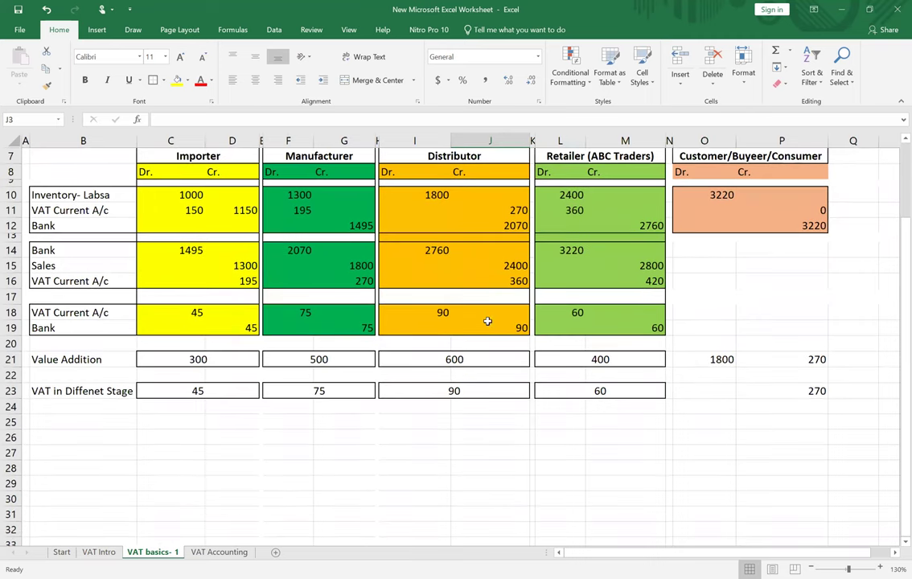
scroll(45, 248, up, 1)
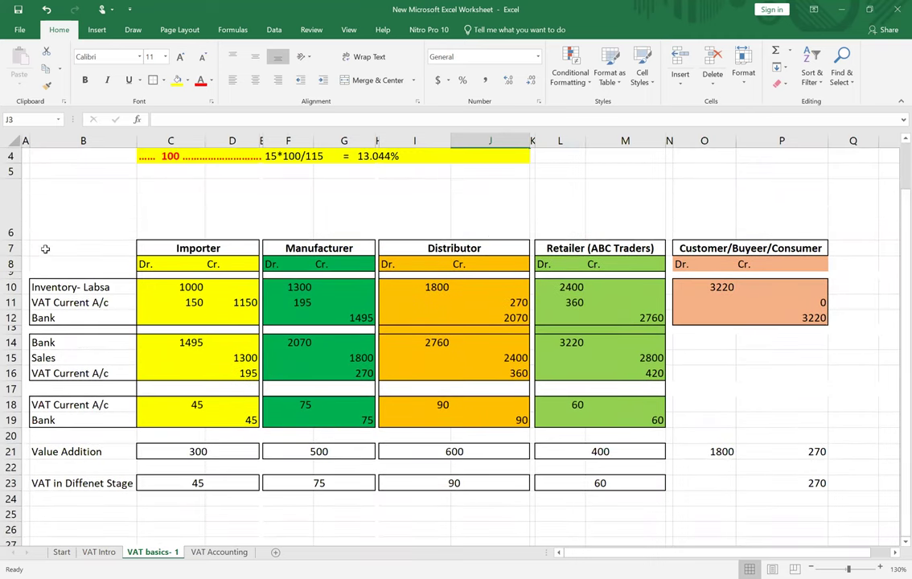
- Insert a new blank row directly above the tall row 6 over the stage headings
right_click(11, 211)
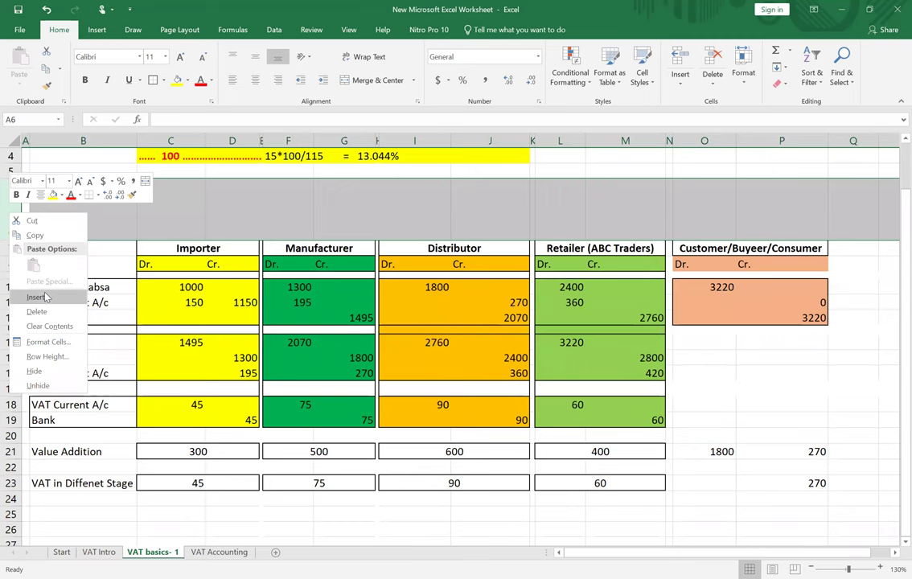
click(37, 298)
scroll(174, 262, down, 2)
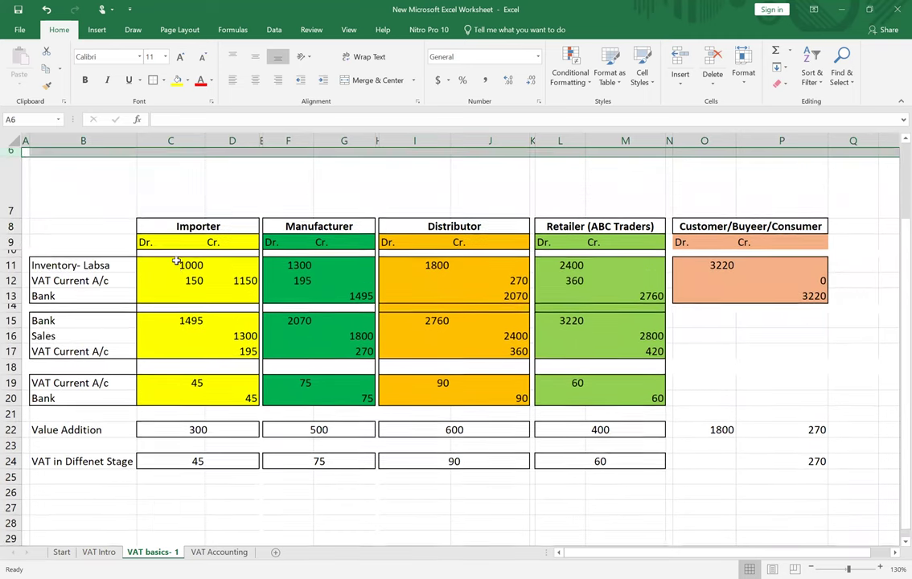
scroll(176, 259, up, 1)
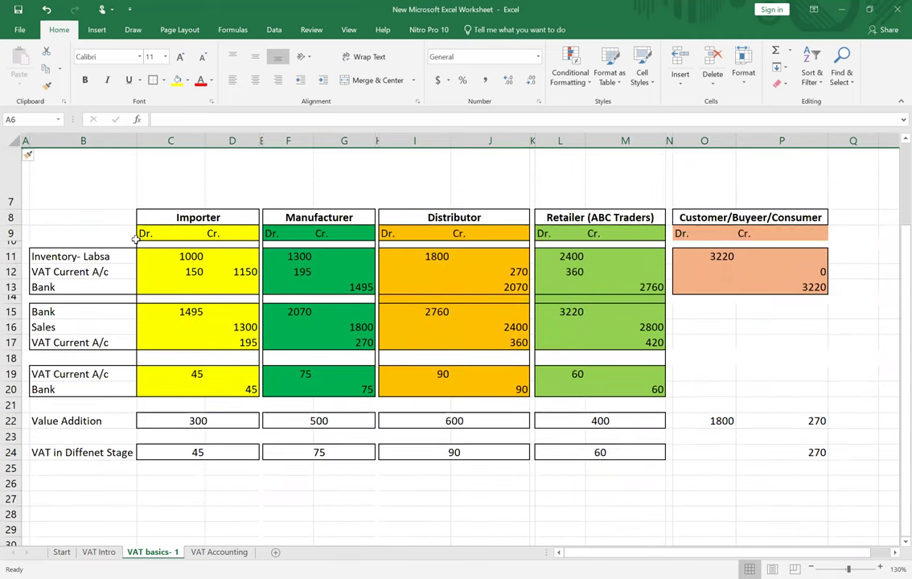
- Reduce the height of the tall empty row 7 above the Importer, Manufacturer, Distributor and Retailer headings
drag(16, 208, 16, 179)
click(183, 281)
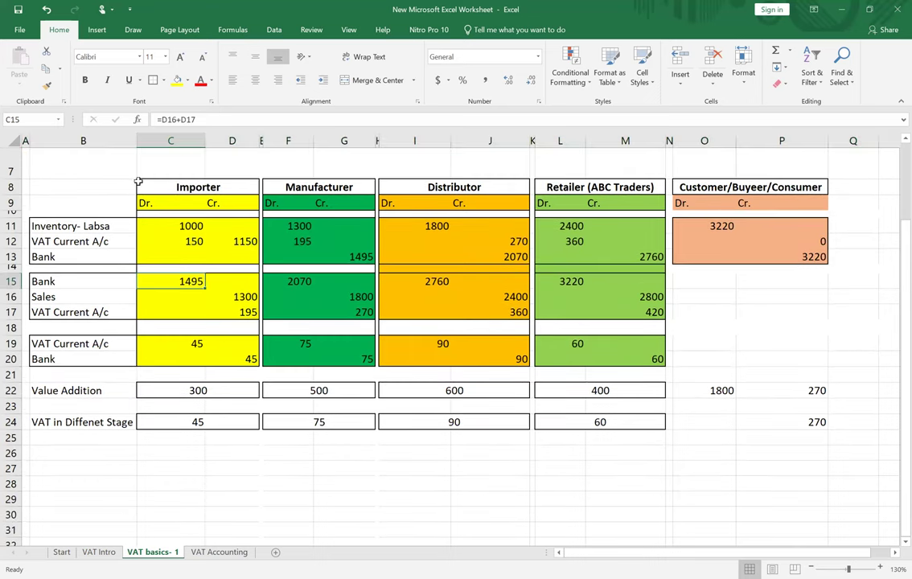
drag(15, 177, 18, 154)
- Extend the Importer heading in cell C8 so it reads "Importer (XTZ PLC)"
click(219, 166)
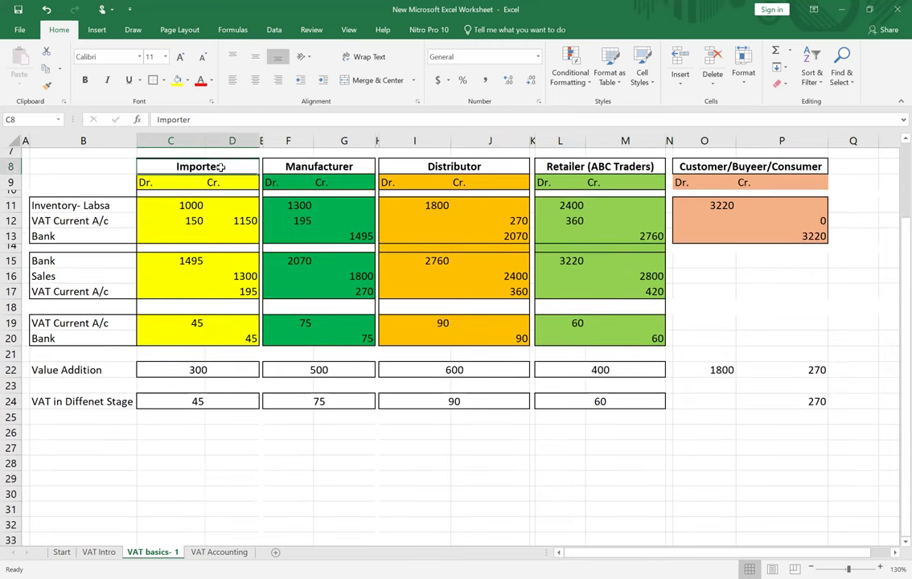
double_click(249, 170)
text((XTZ)
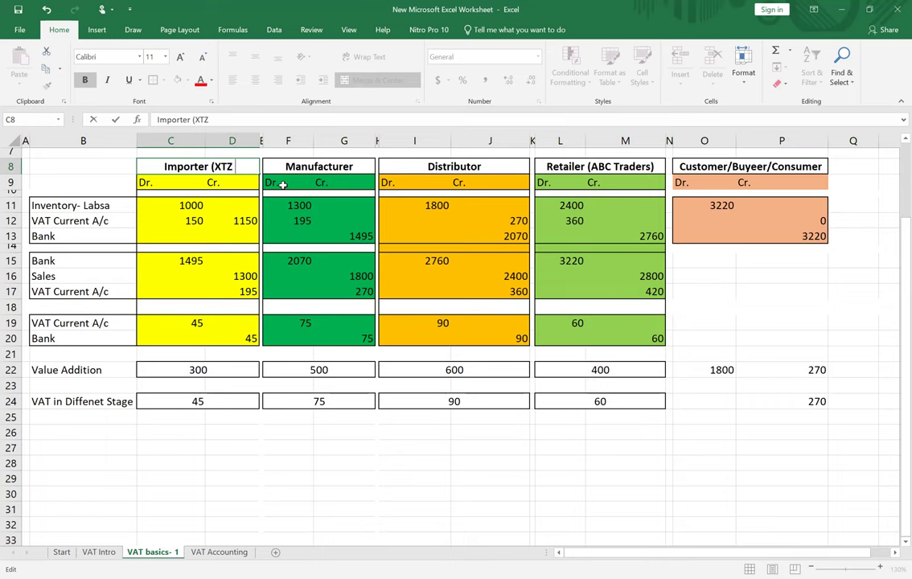
text( P)
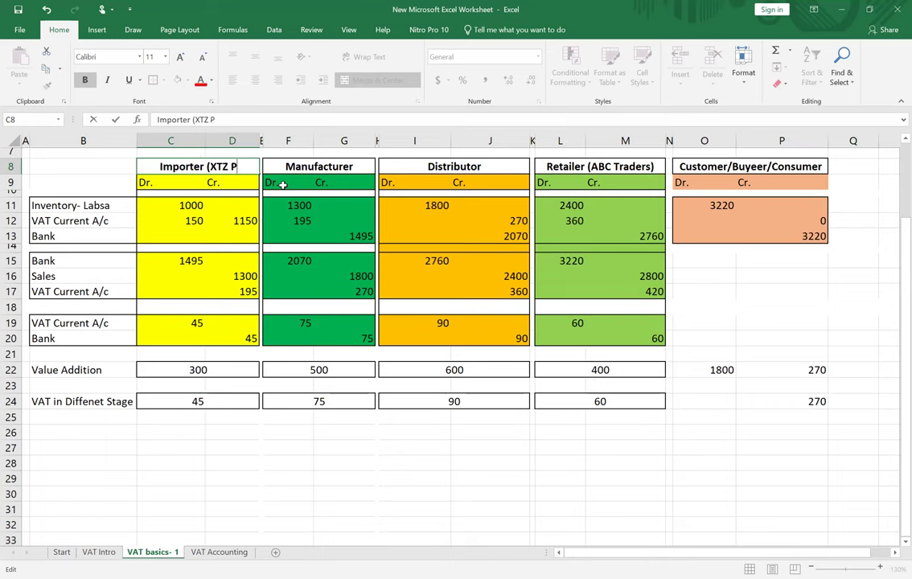
text(LC))
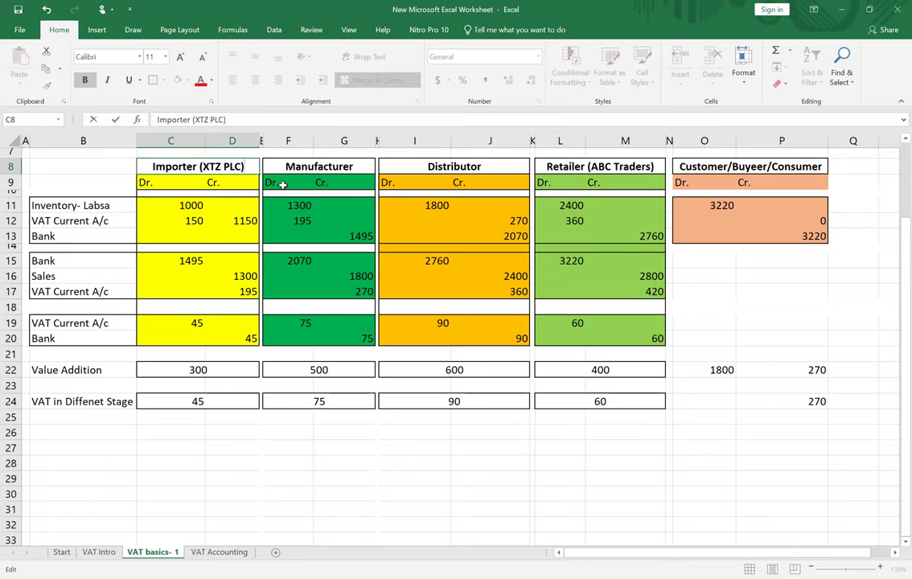
click(487, 447)
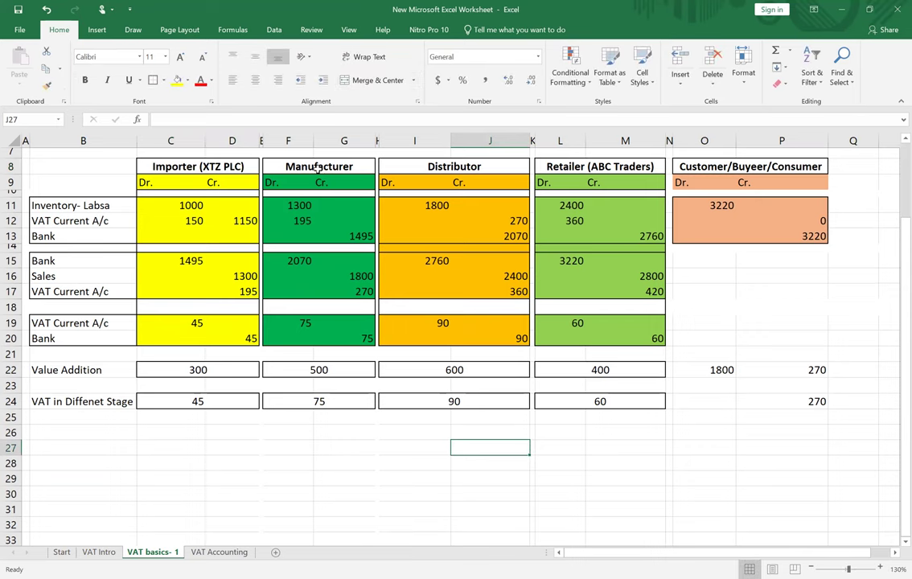
- Extend the Manufacturer heading in cell F8 so it reads "Manufacturer (KGC)"
double_click(360, 166)
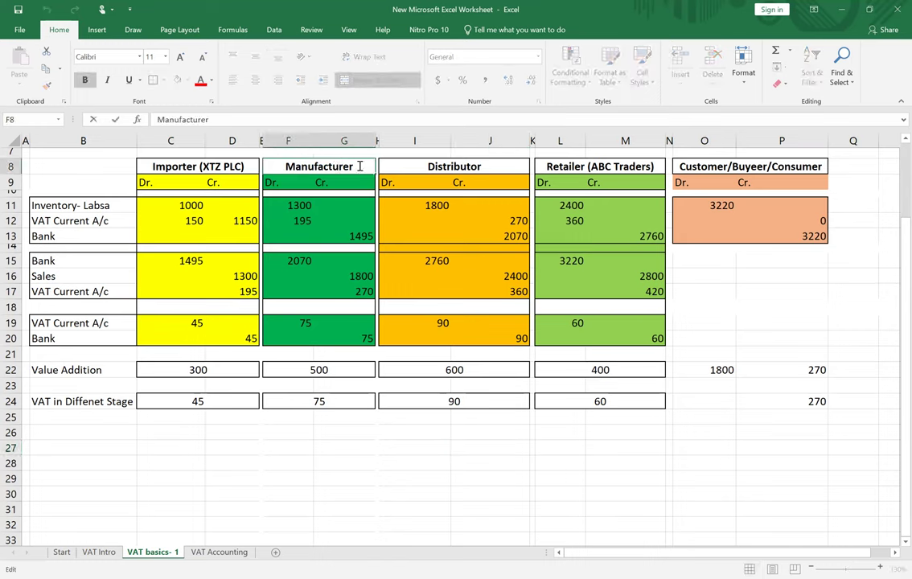
text(()
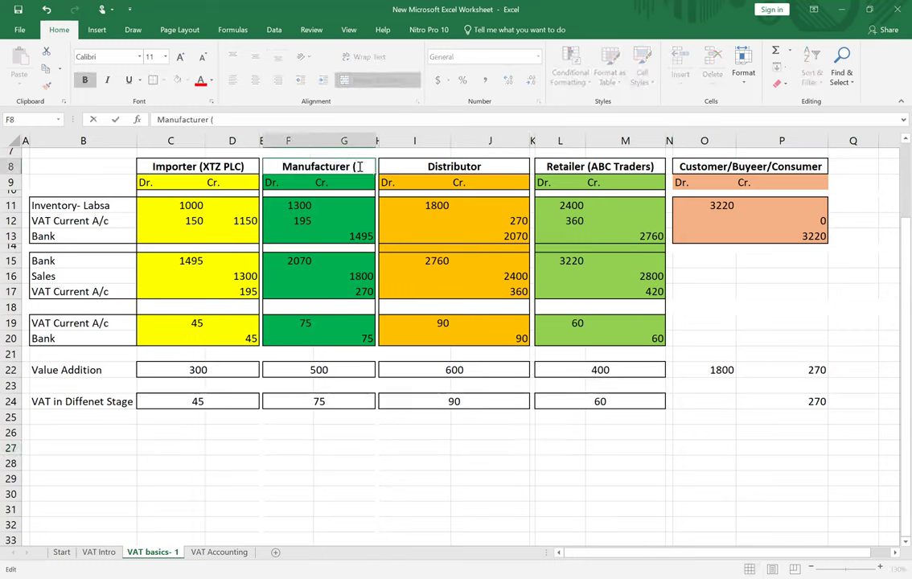
text(KGC))
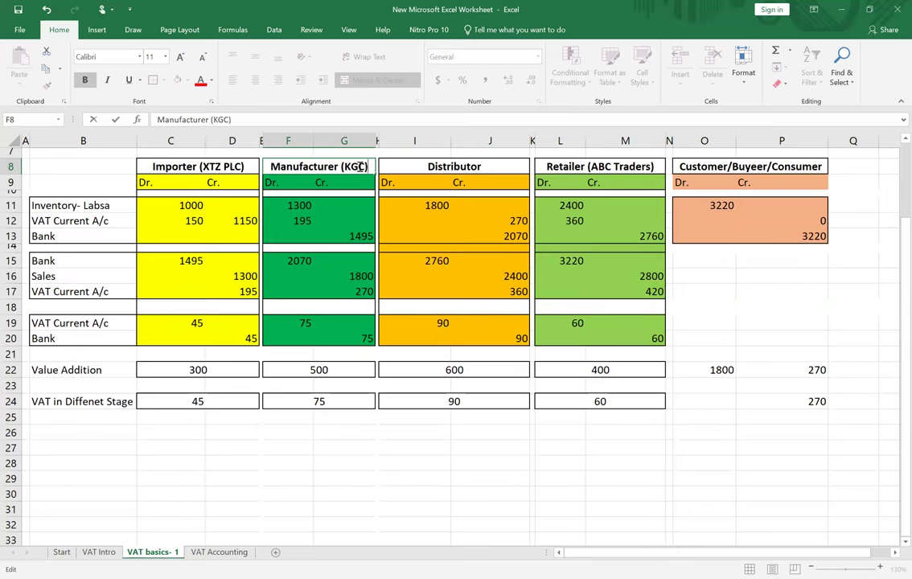
click(645, 480)
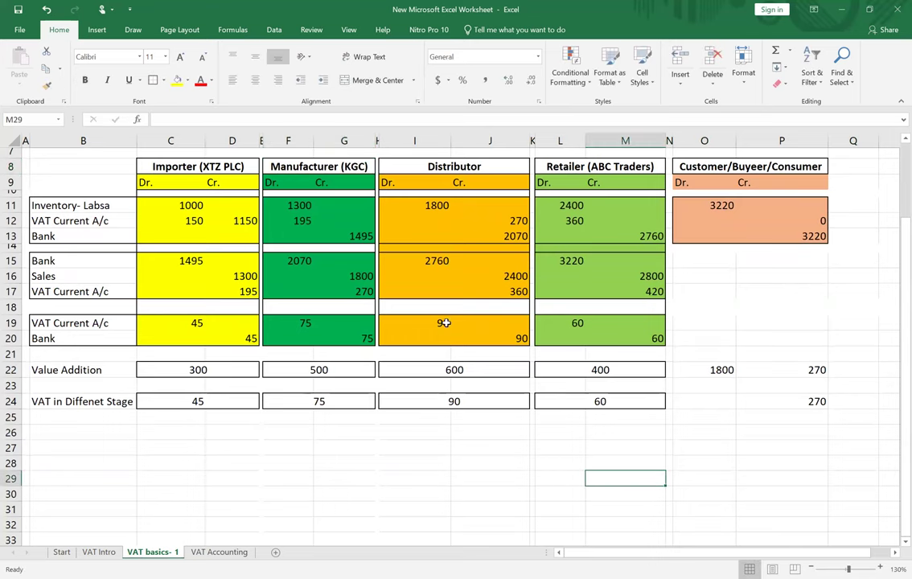
- Extend the Distributor heading in cell I8 so it reads "Distributor (Feni- ABC Ent.)"
click(459, 163)
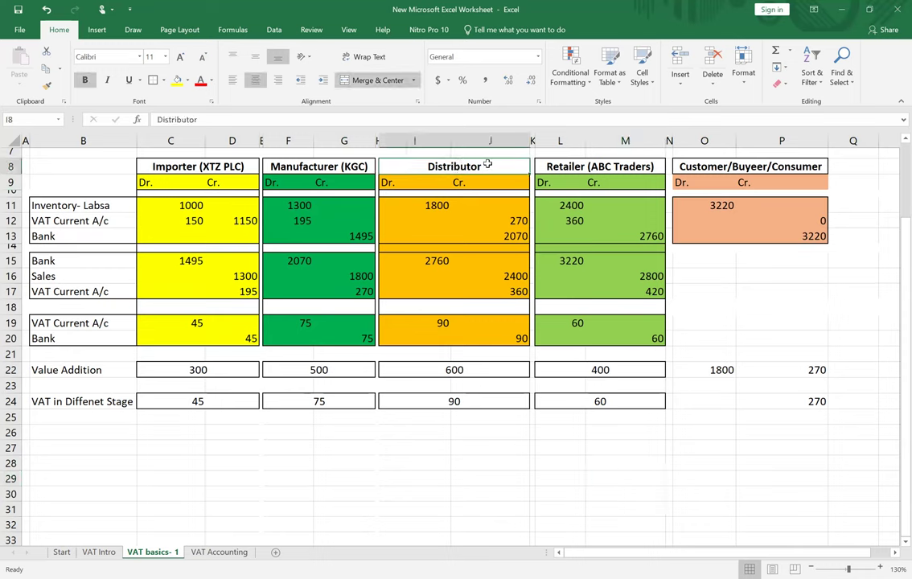
double_click(491, 164)
text(()
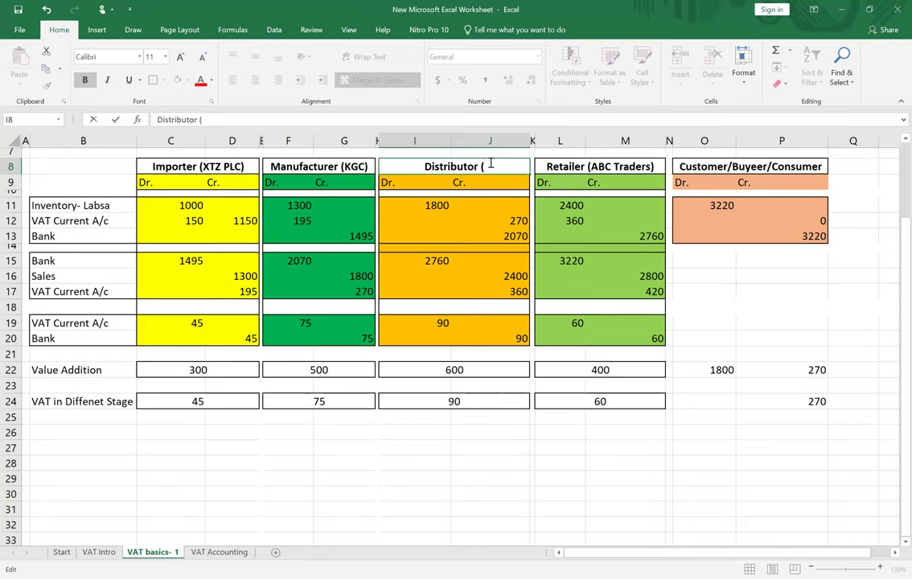
text(Feni)
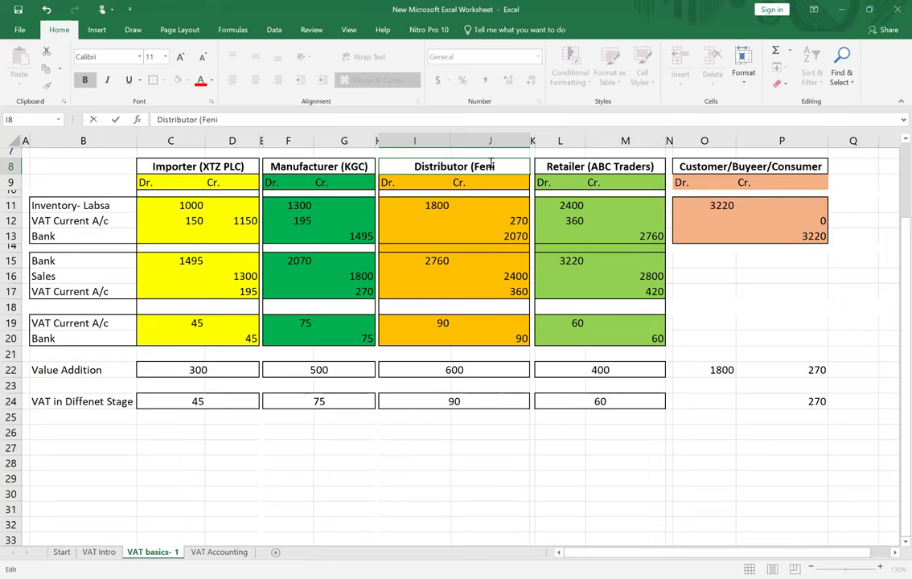
text(-)
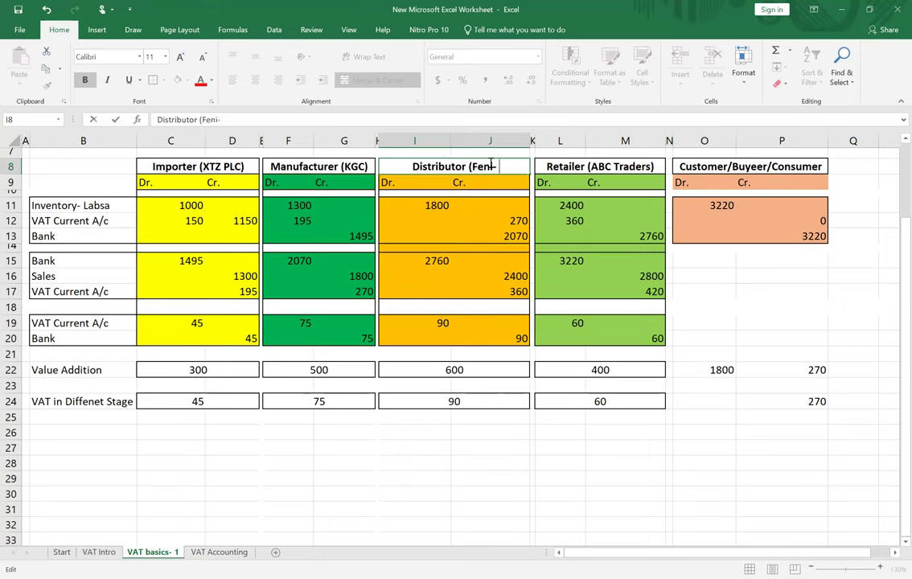
text( ABC)
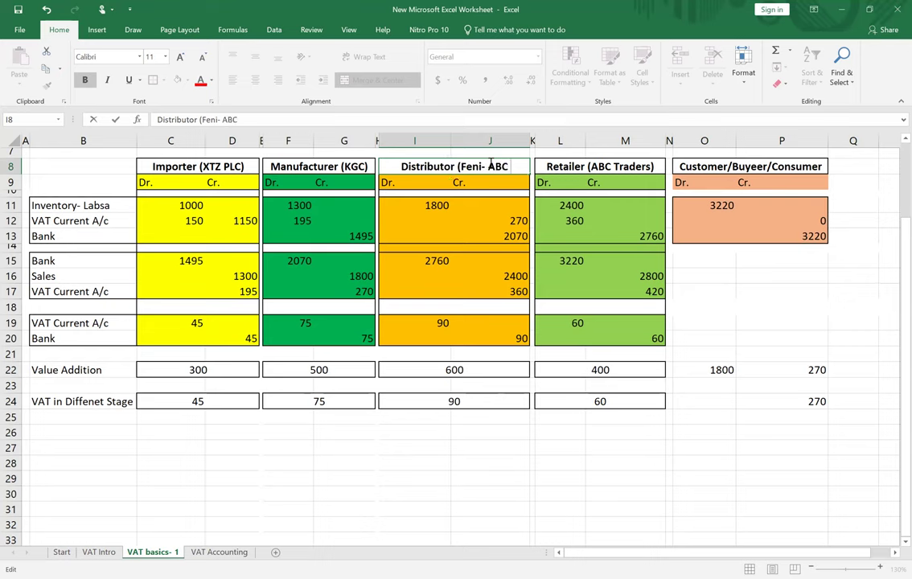
text( Ent)
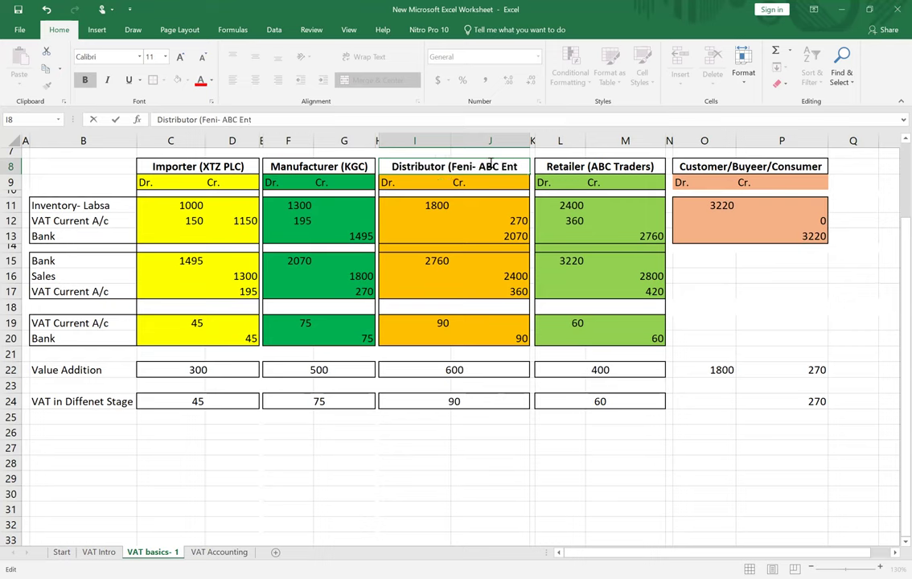
text(.))
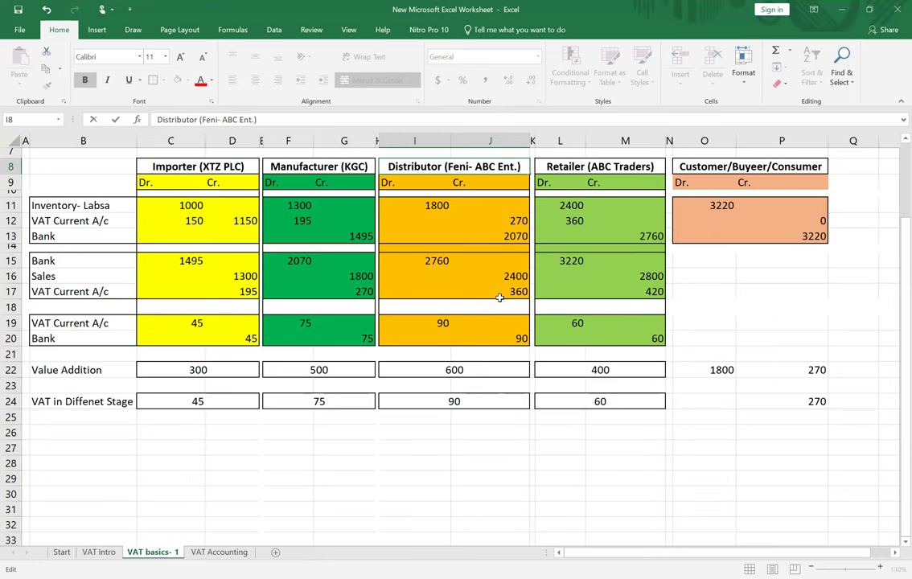
click(515, 414)
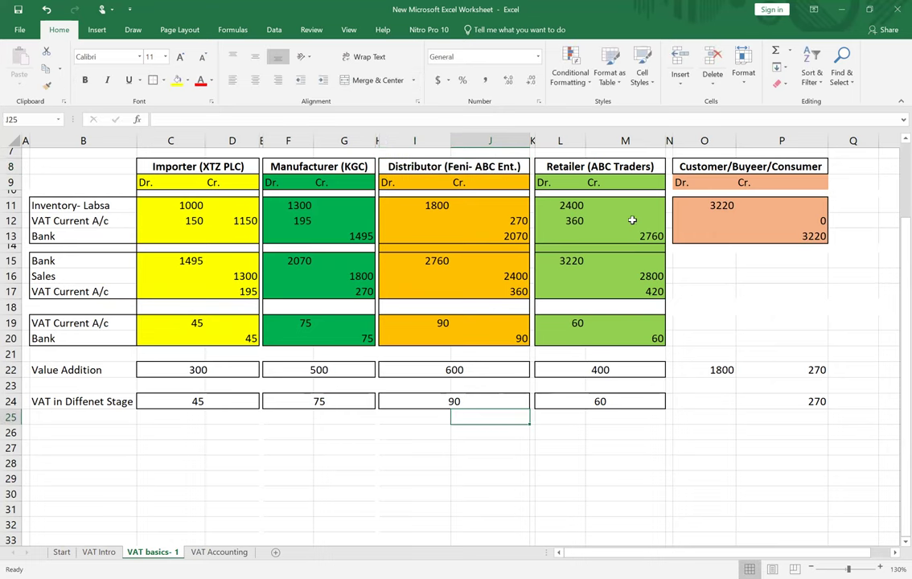
- Replace the ABC part of the Retailer heading in cell L8 so it reads "Retailer (MaTraders)"
double_click(613, 166)
drag(611, 166, 593, 169)
text(Ma)
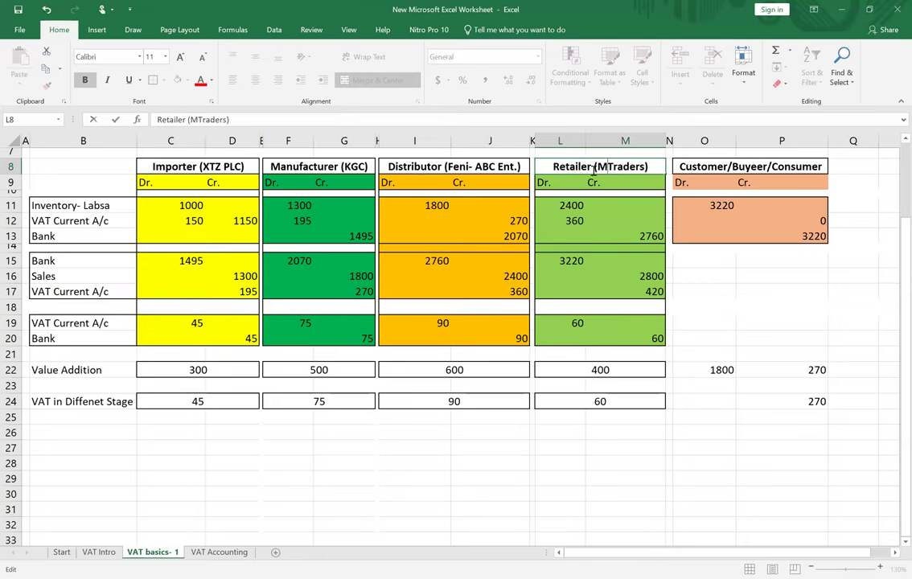
click(704, 401)
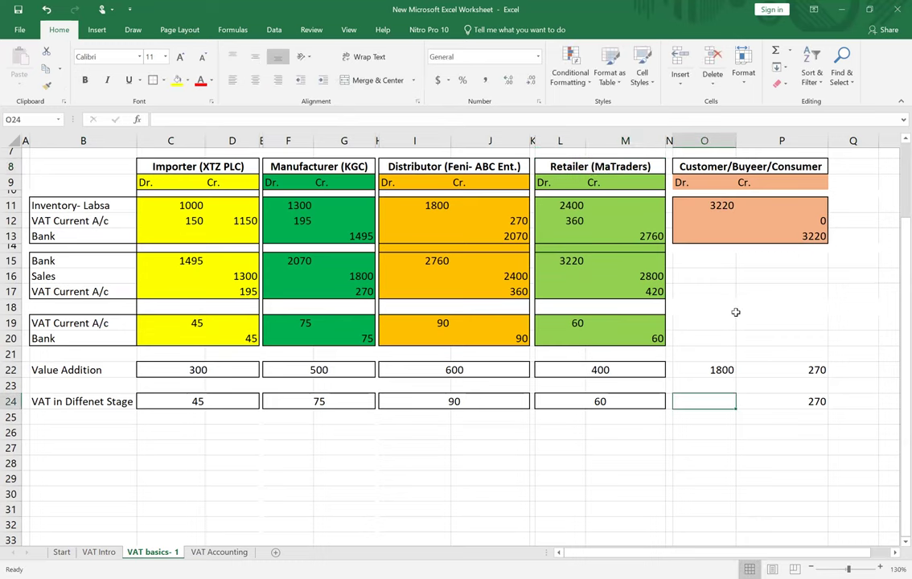
- Examine the Customer heading and the Importer's debit entries for Inventory- Labsa and VAT Current A/c
click(741, 167)
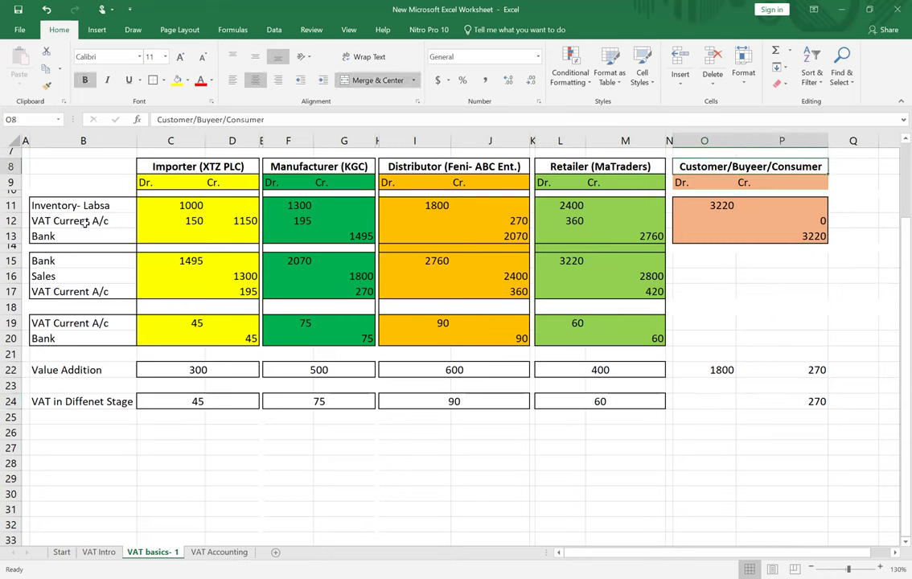
click(58, 206)
click(196, 207)
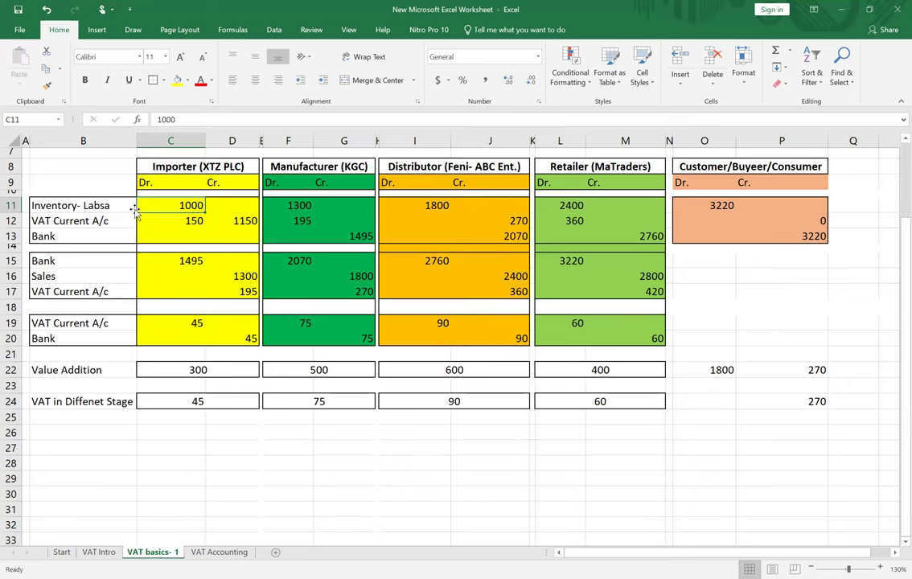
click(192, 221)
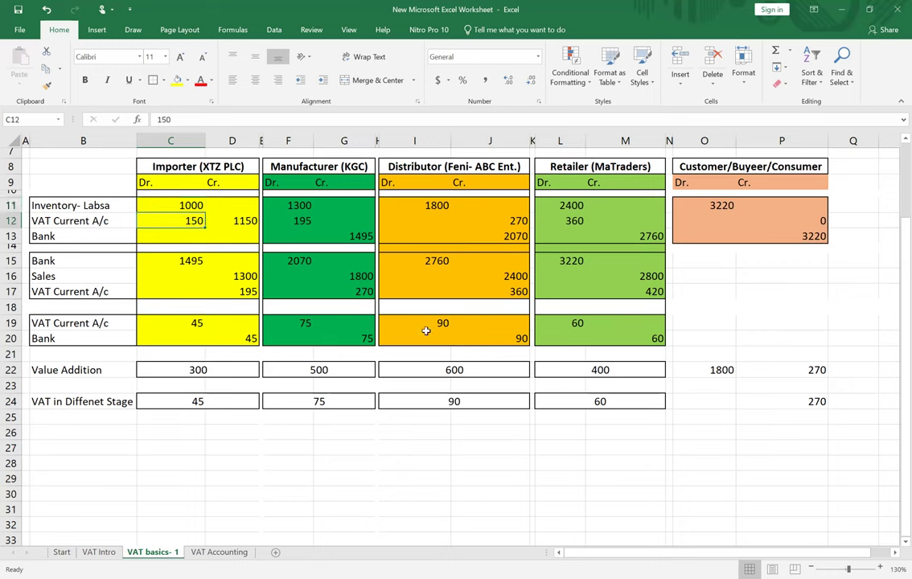
- Clear the Importer's credit amount from D12 and enter the formula =C11+C12 in D13 as the Bank credit
click(240, 221)
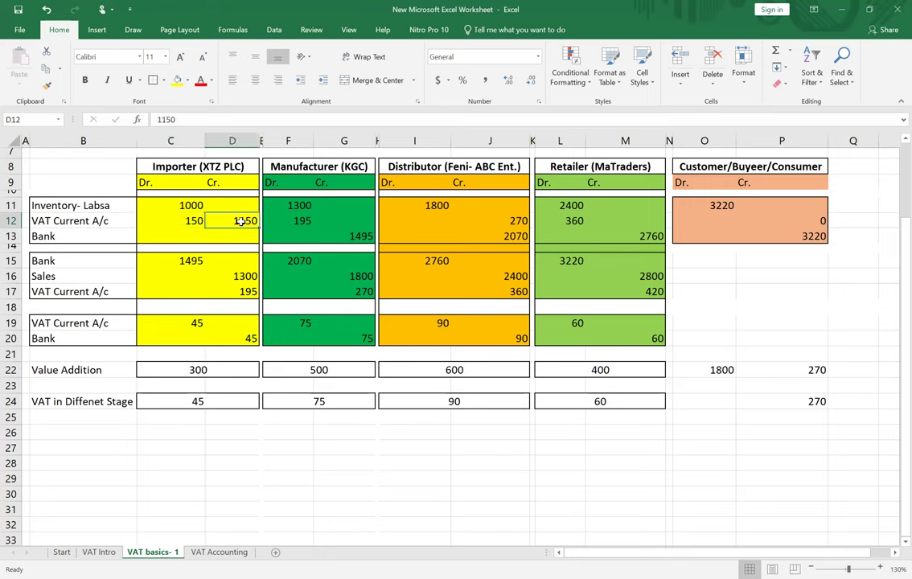
key(Delete)
click(241, 239)
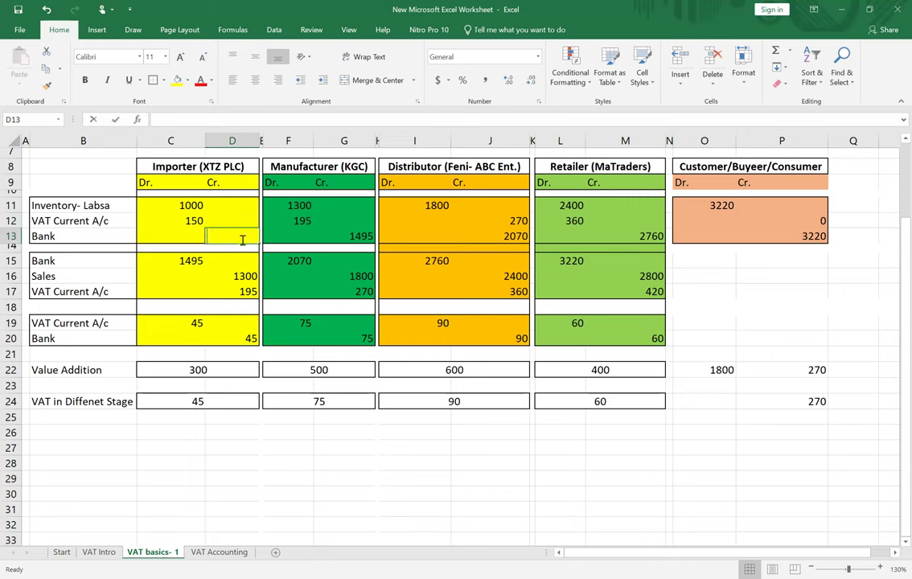
text(=)
click(185, 205)
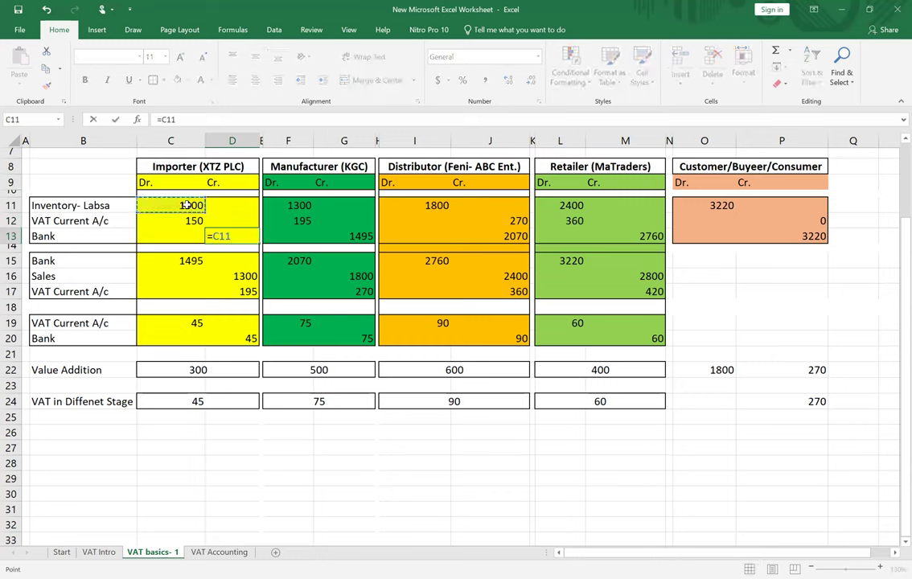
text(+)
click(193, 221)
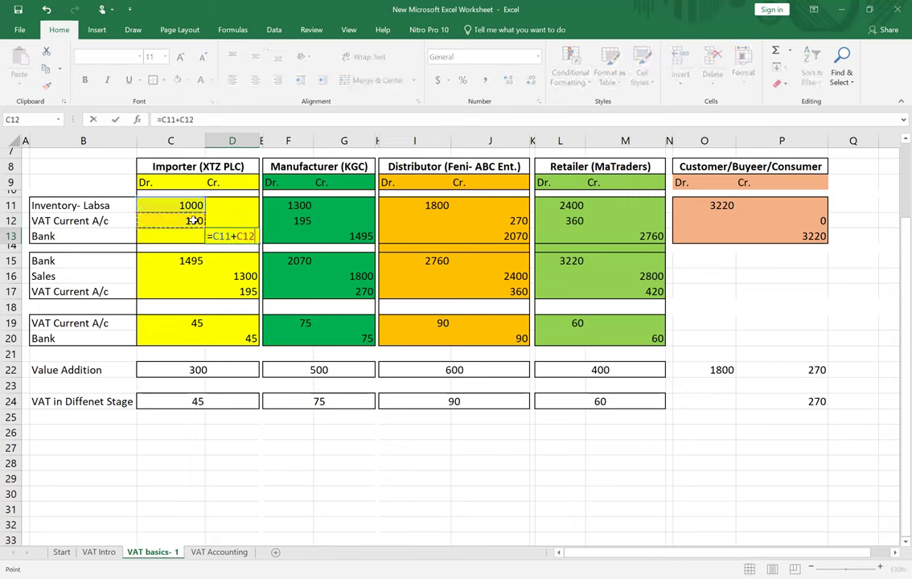
key(Return)
click(430, 467)
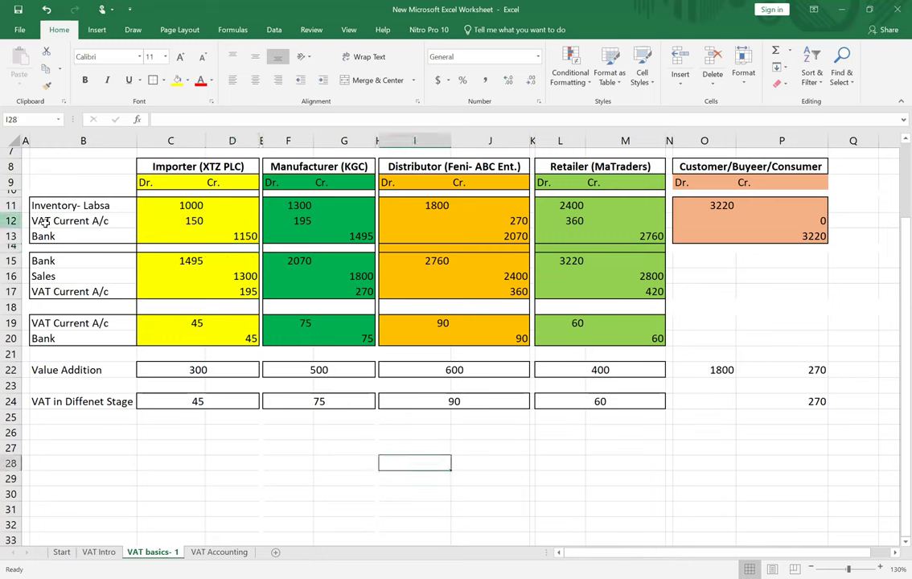
- Highlight the VAT Current A/c label in cell B12 with a yellow fill
click(83, 222)
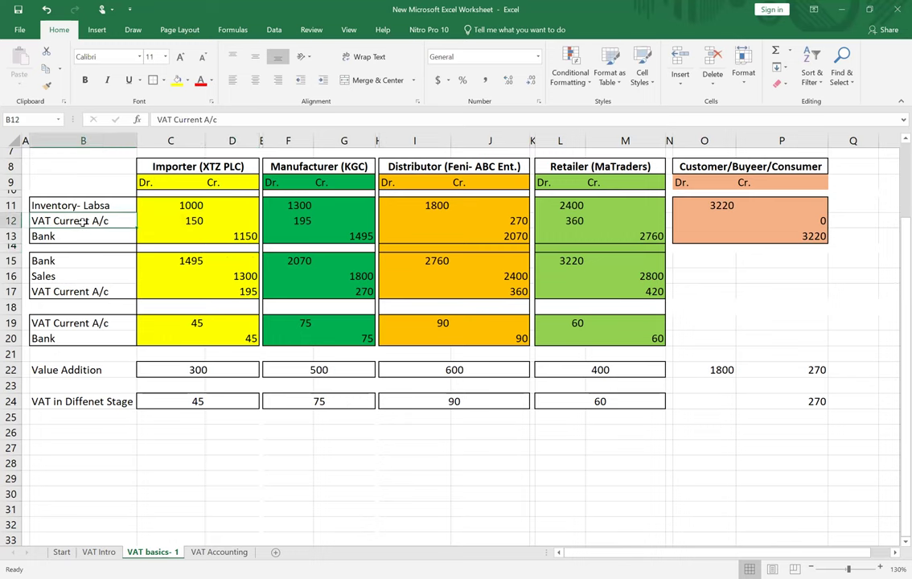
click(176, 79)
click(163, 418)
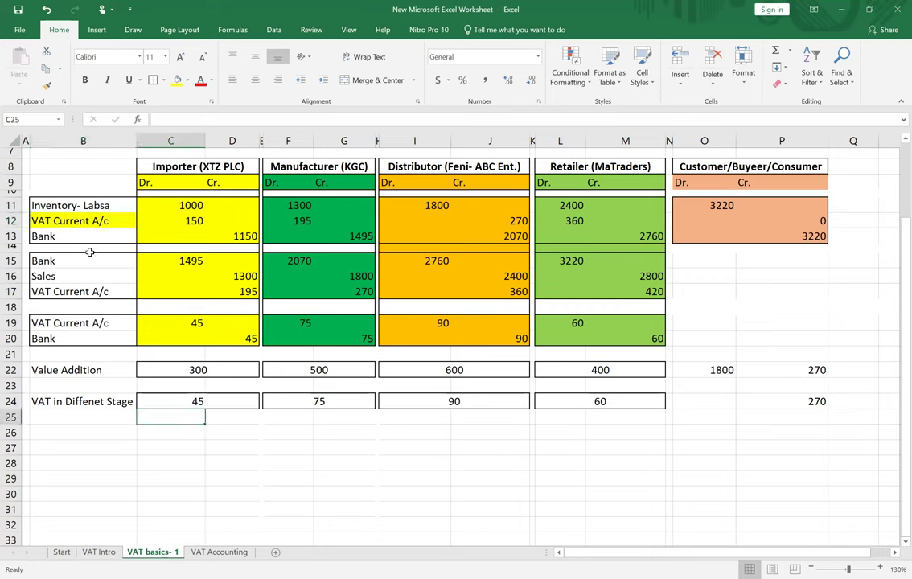
- Examine how the Importer's Inventory- Labsa and VAT Current A/c debits make up the Bank credit in D13
click(190, 202)
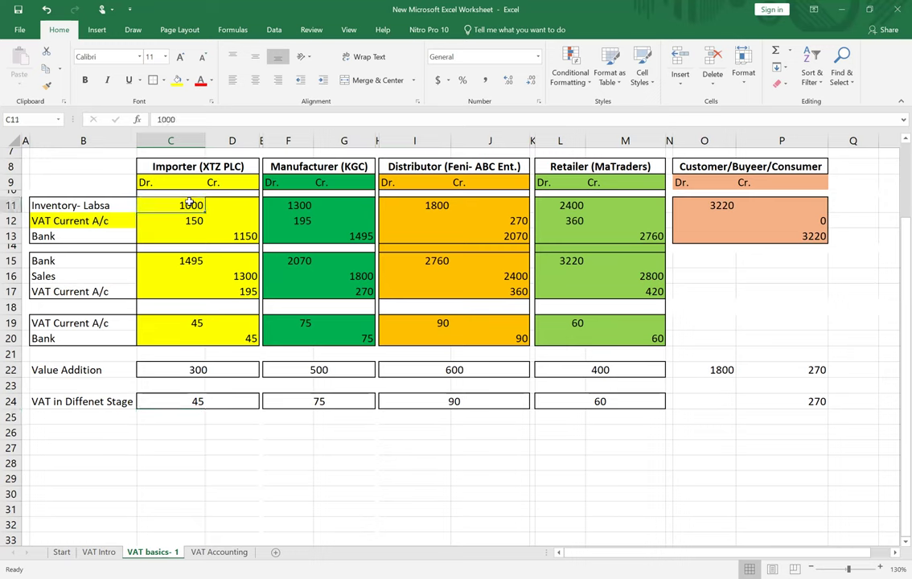
click(197, 221)
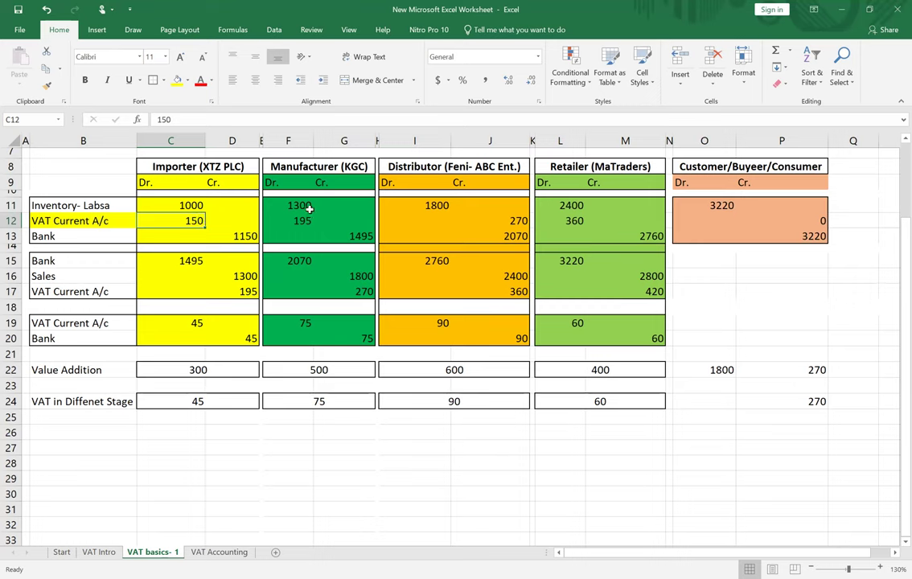
click(198, 276)
click(190, 206)
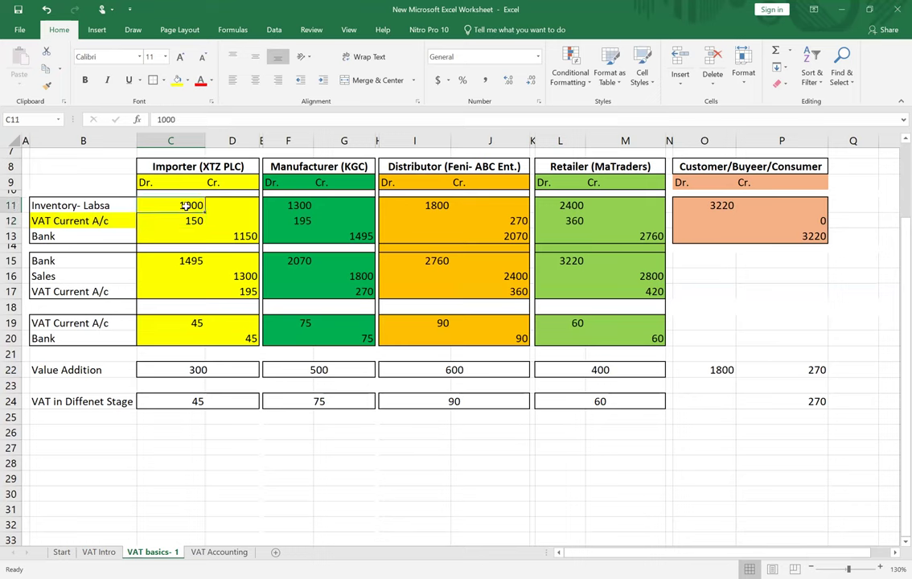
click(193, 226)
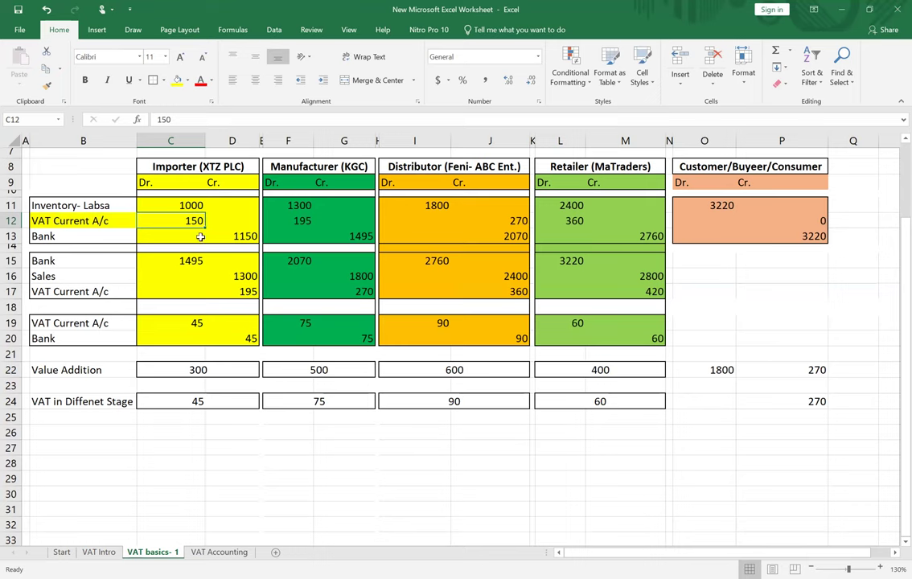
click(244, 236)
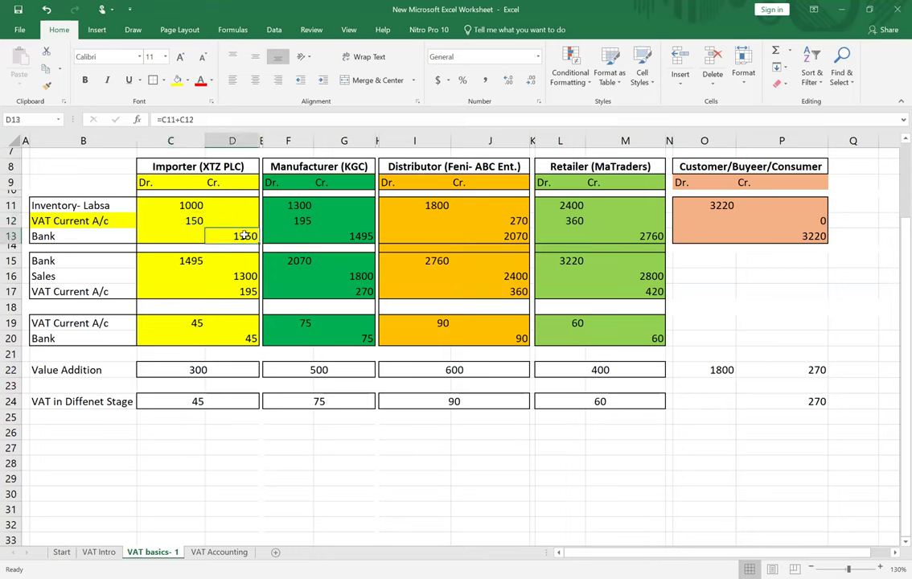
click(194, 220)
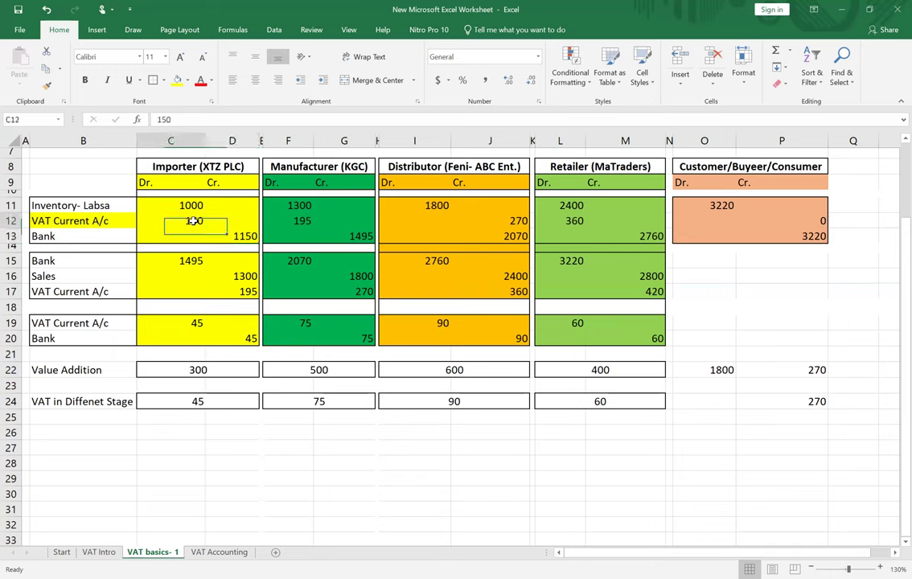
click(197, 204)
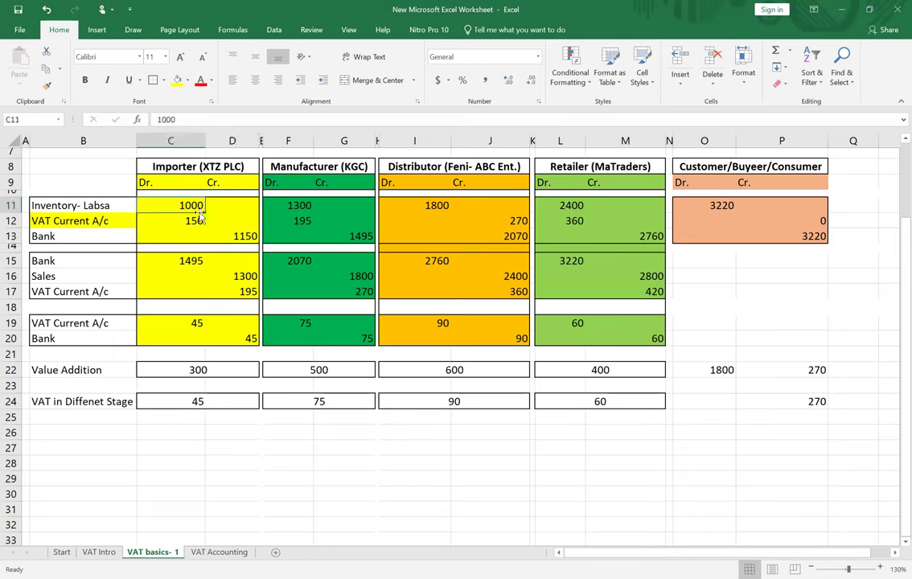
click(243, 238)
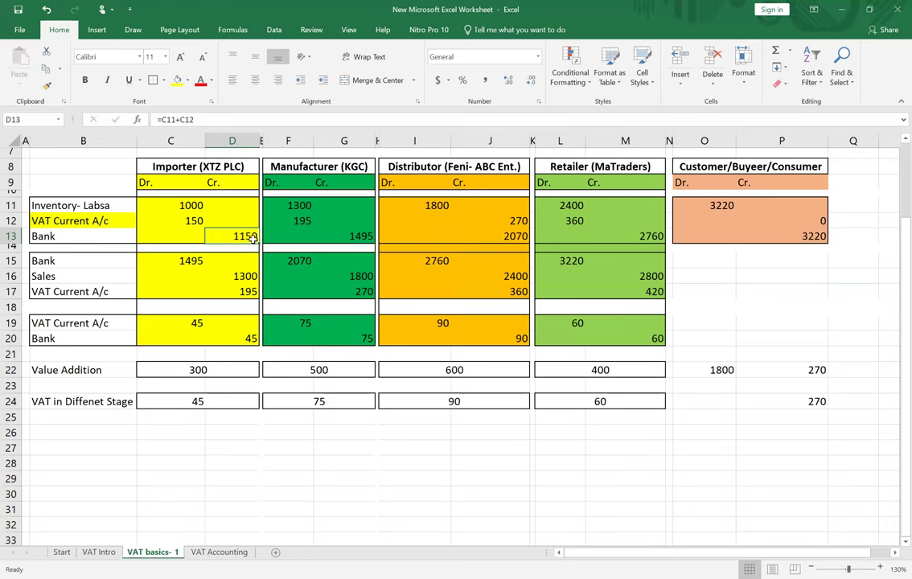
- Extend the Bank label in cell B13 so it reads "Bank/UPAS"
click(65, 236)
double_click(70, 233)
text(/ UPAS)
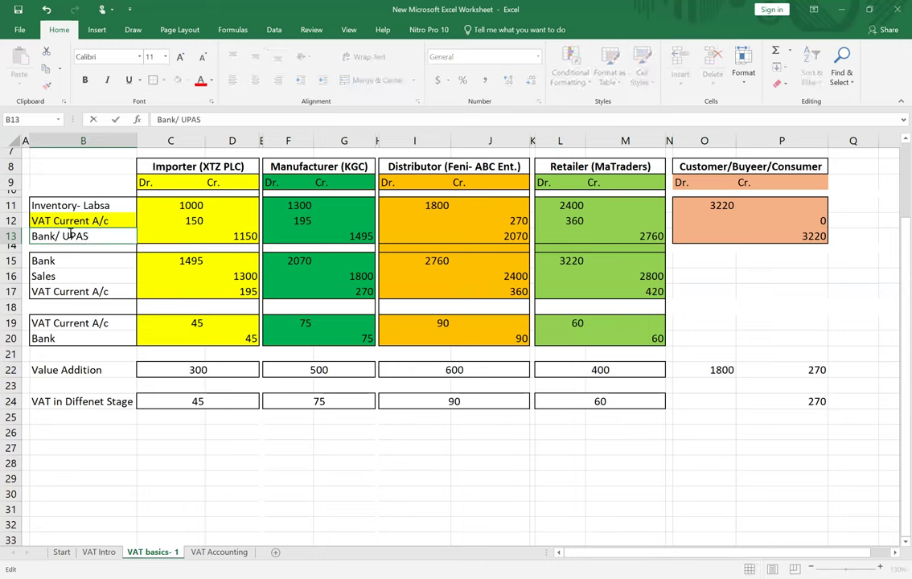
click(217, 366)
double_click(63, 235)
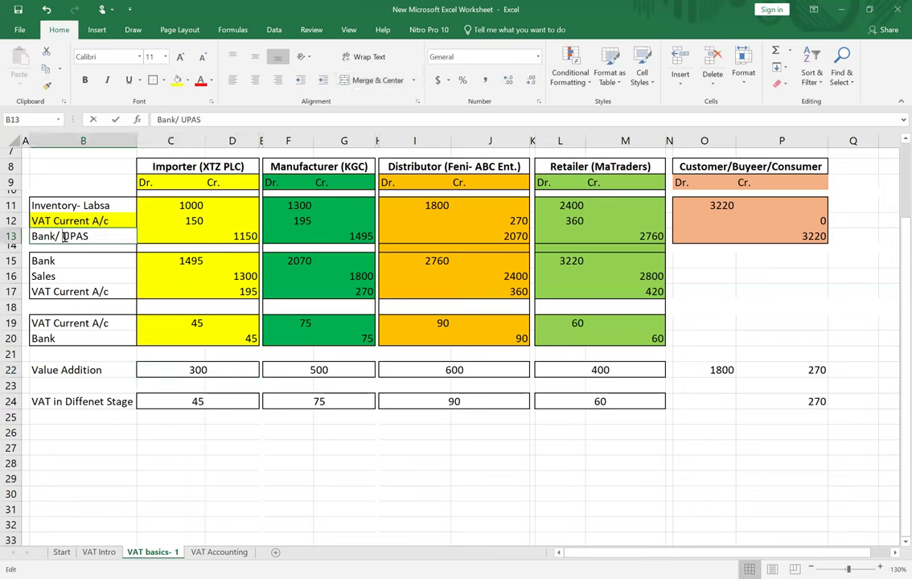
key(BackSpace)
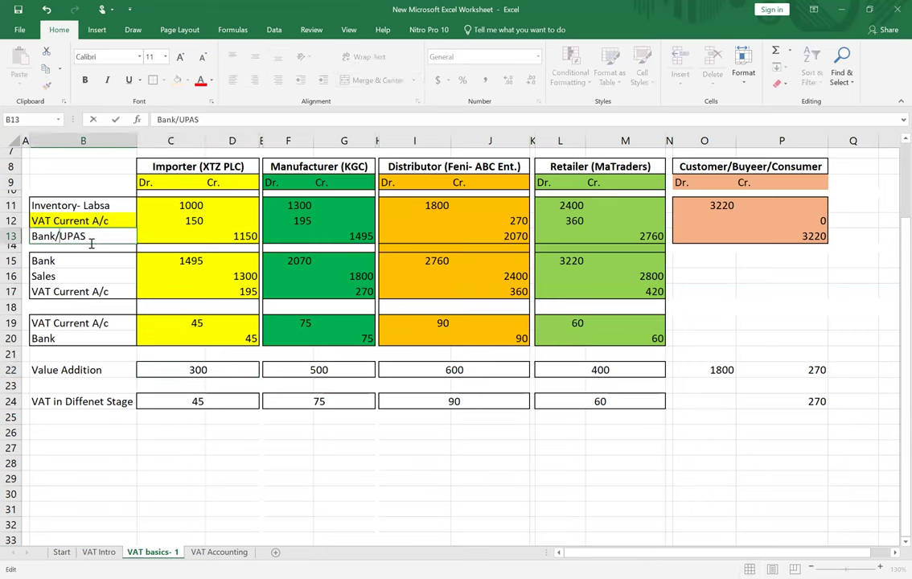
click(170, 337)
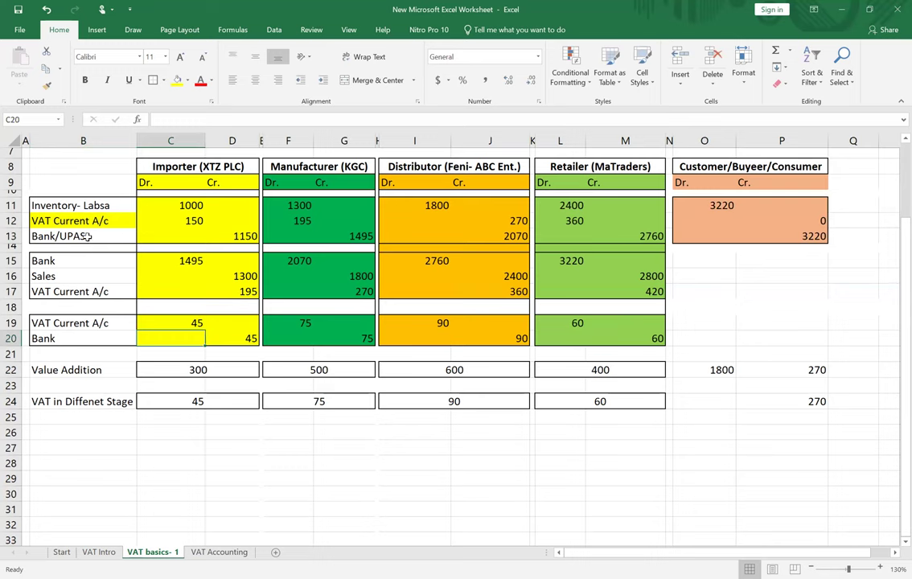
- Compare the Importer's purchase cost in C11 with its Bank receipt in C15 and Sales credit in D16
click(229, 236)
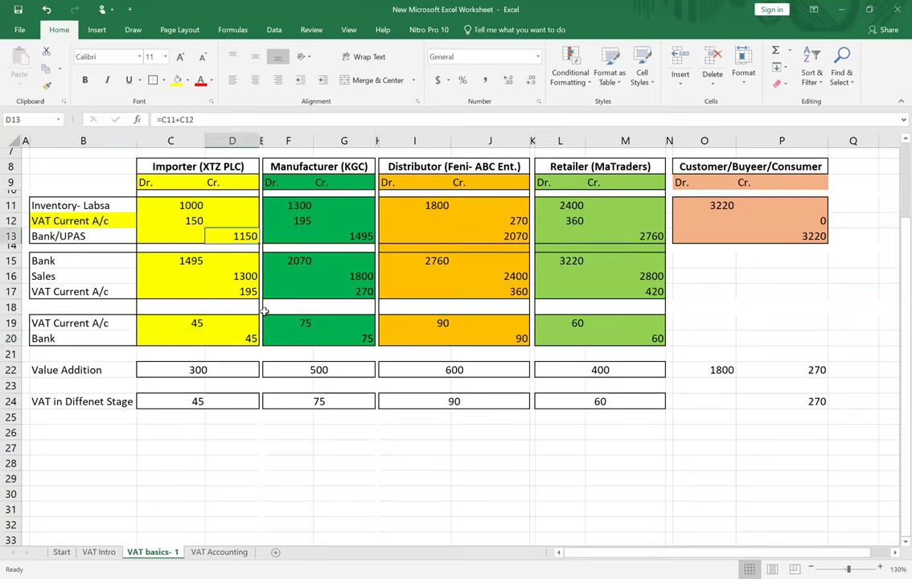
click(193, 261)
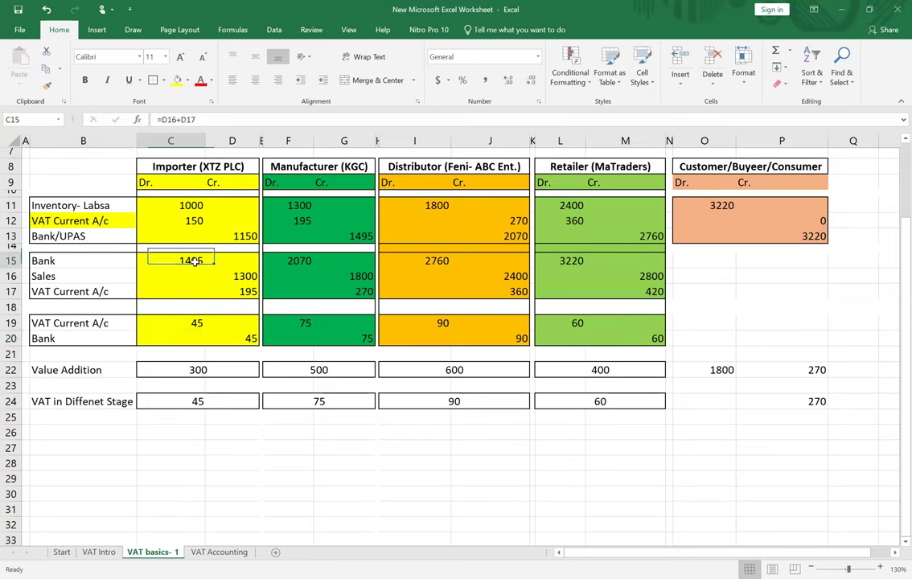
click(185, 206)
click(240, 275)
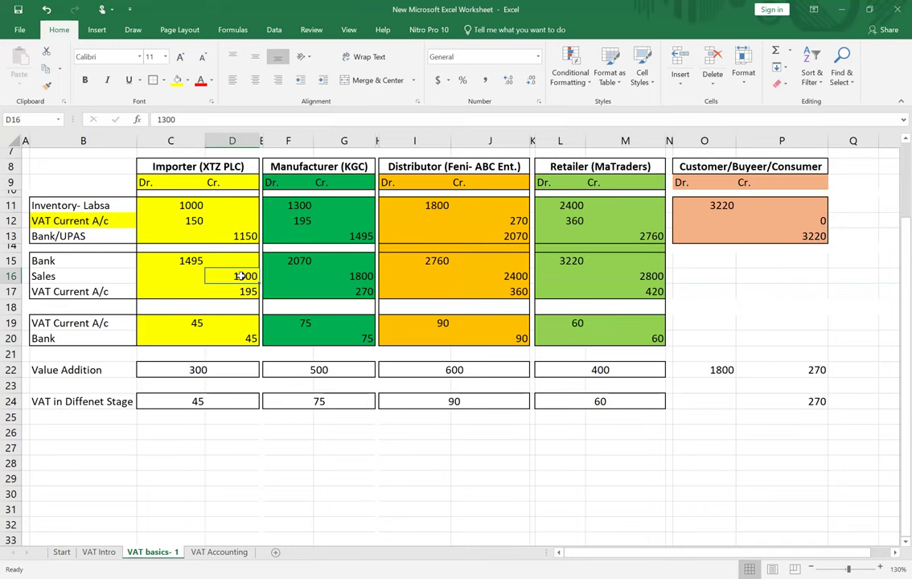
click(197, 205)
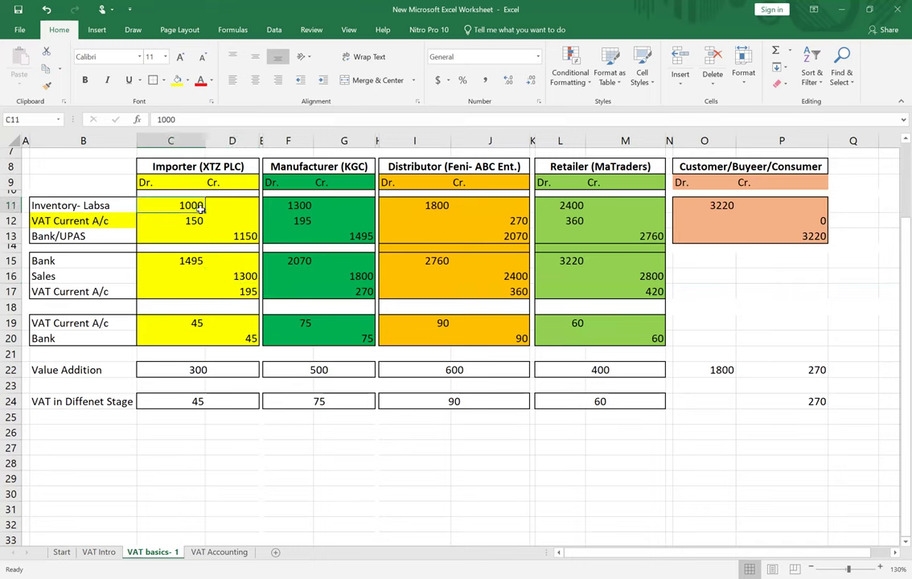
click(250, 276)
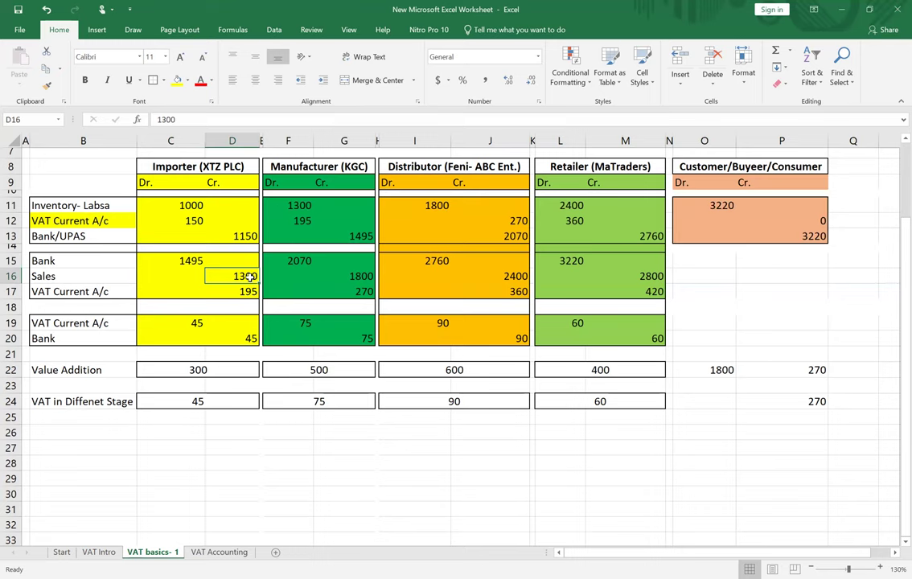
- Examine the Importer's output VAT formula in D17, the input VAT in C12 and the net VAT payable in C19
click(199, 324)
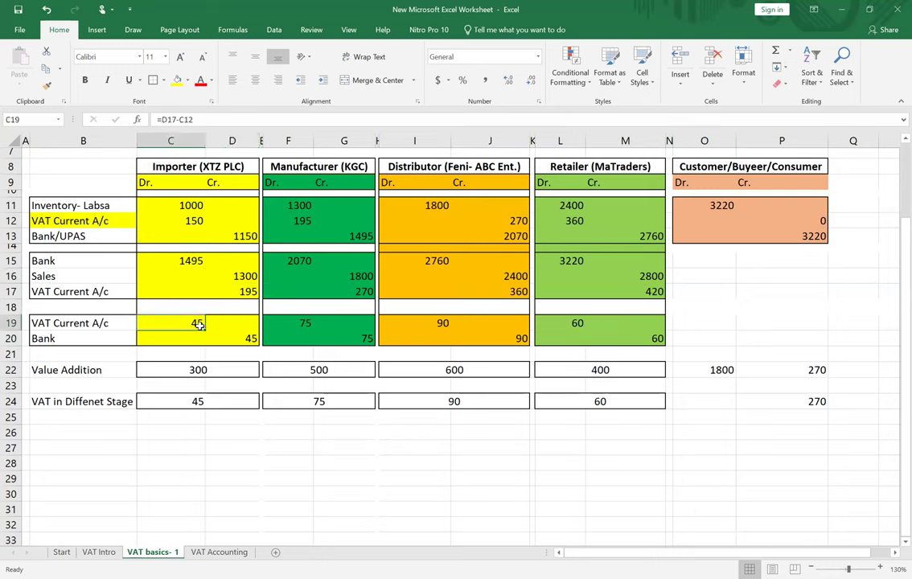
click(252, 275)
click(251, 291)
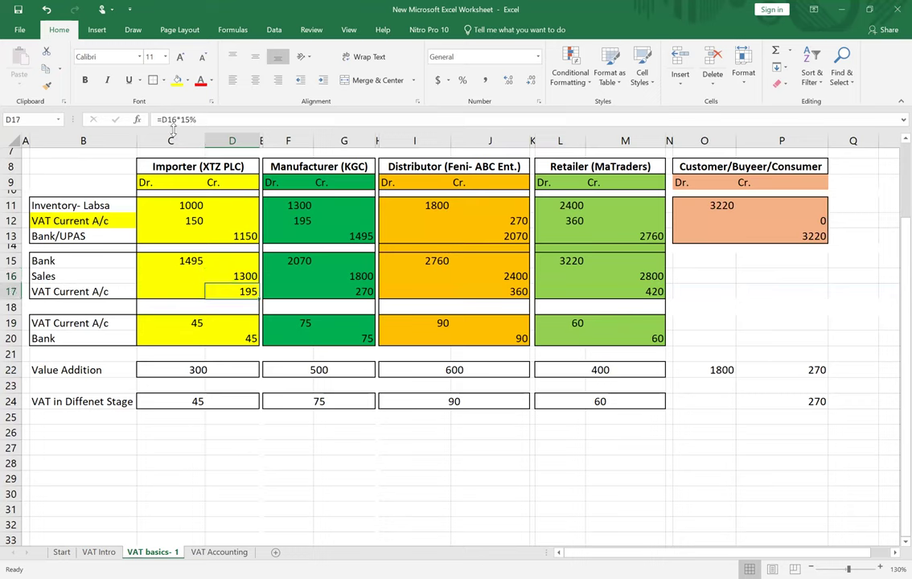
double_click(251, 293)
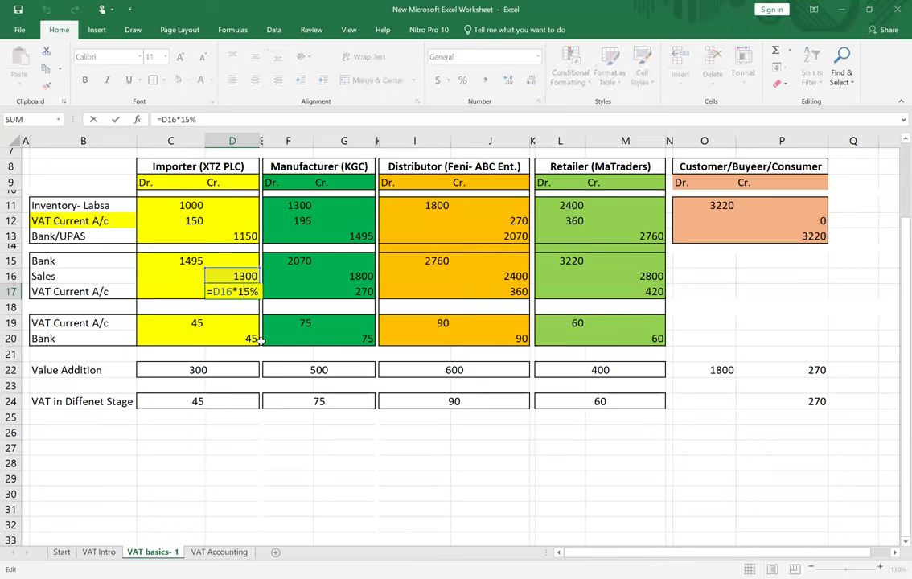
key(Escape)
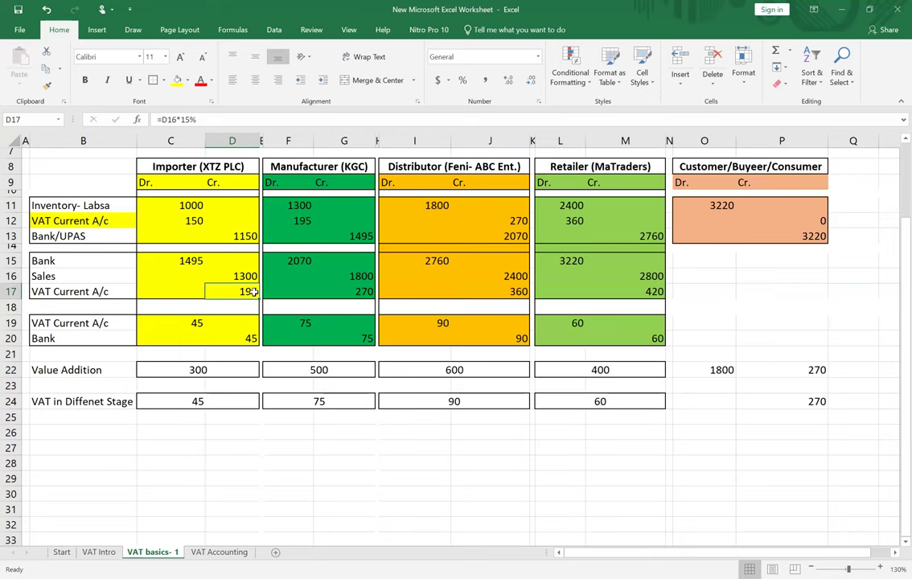
click(196, 221)
click(246, 291)
click(192, 322)
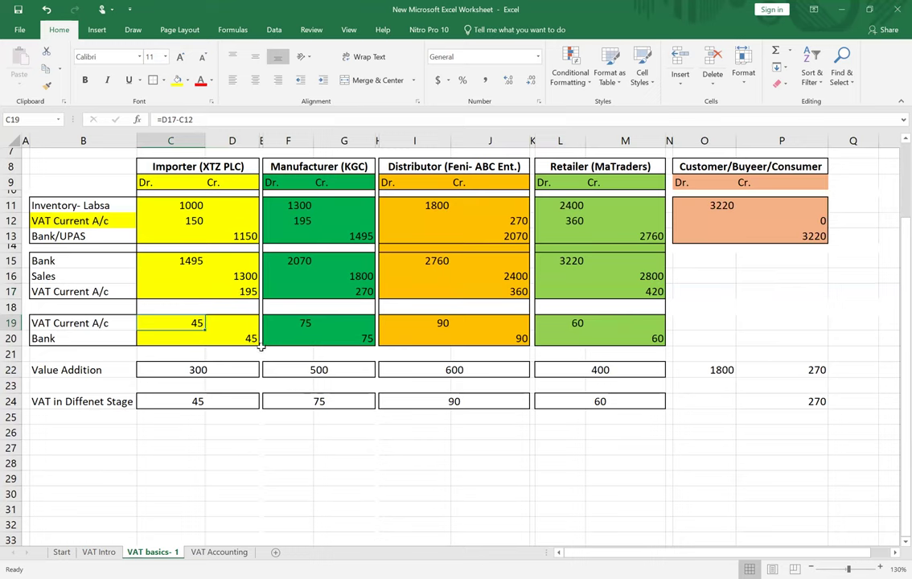
- Extend the Bank label in cell B20 so it reads "Bank (Challan)"
double_click(58, 337)
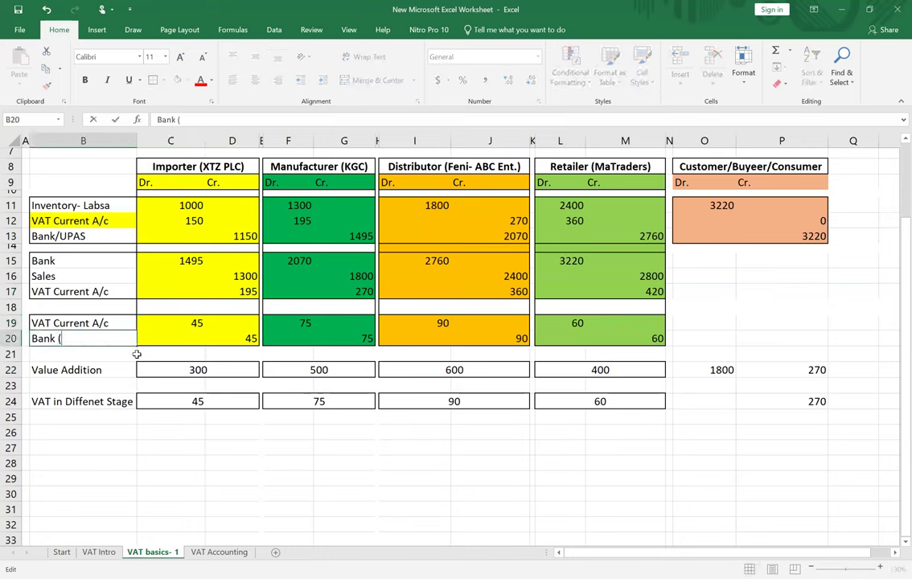
text((Challan)
click(238, 322)
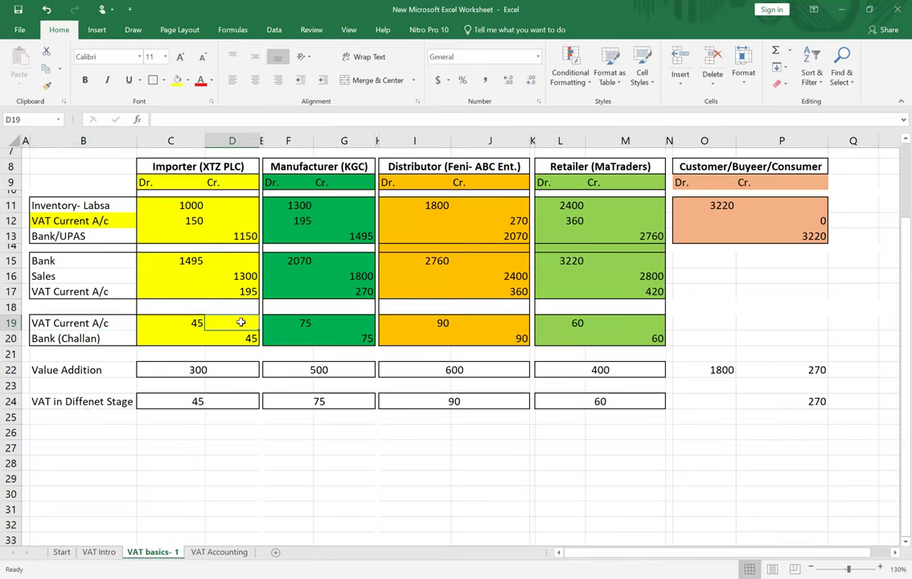
- Review the Importer's sale entry across the Sales credit, VAT Current A/c credit and Bank debit cells
click(169, 257)
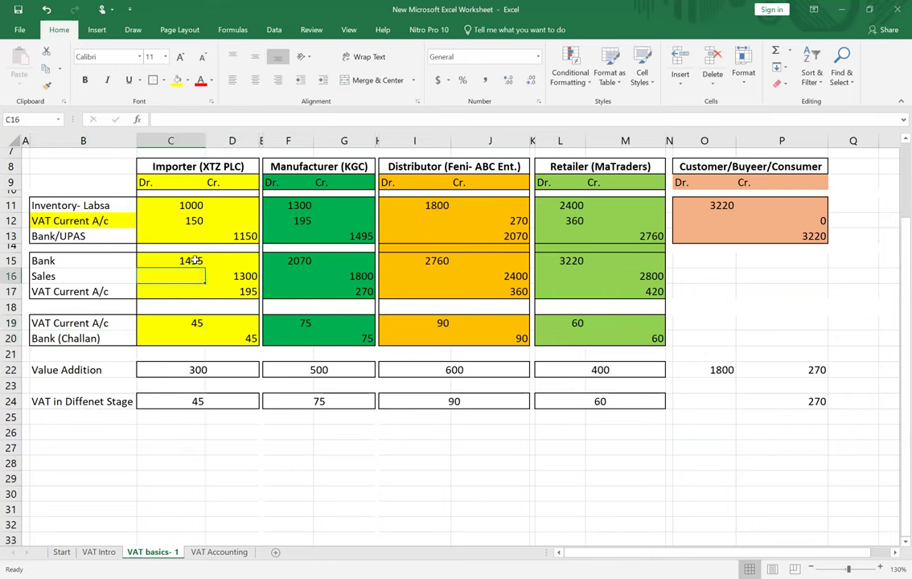
click(237, 274)
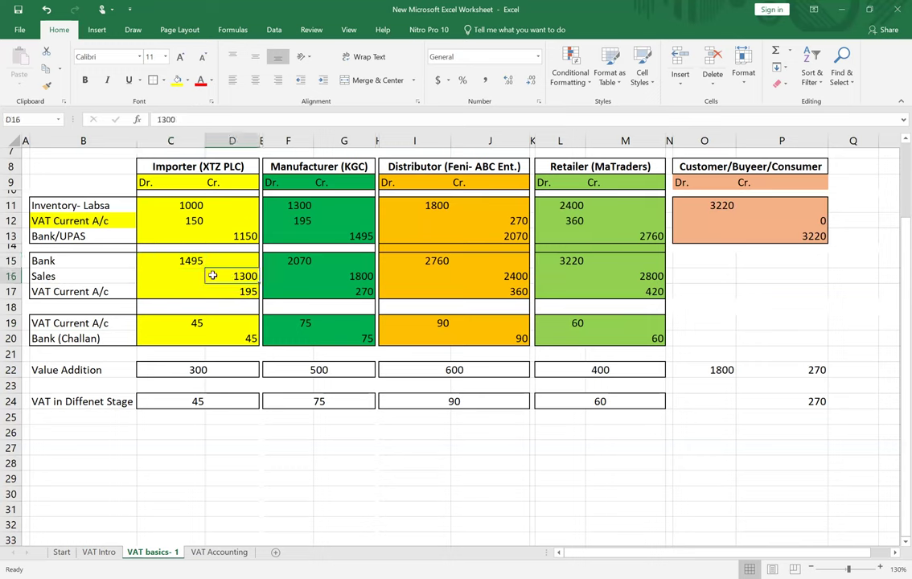
click(238, 294)
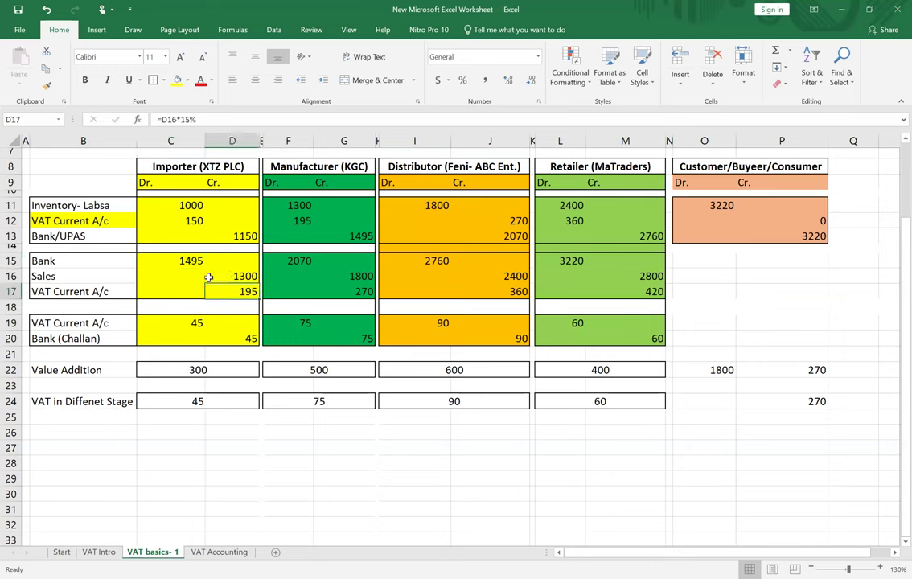
click(190, 260)
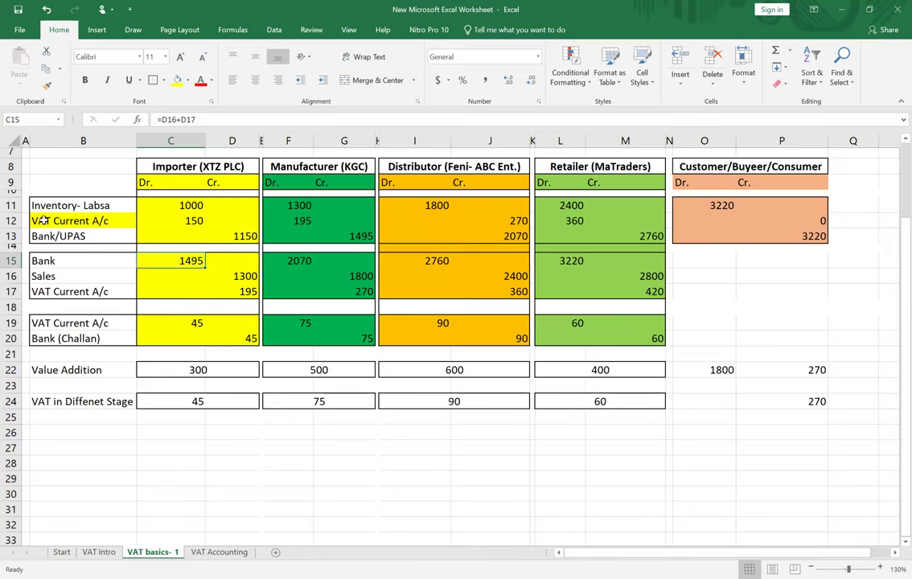
- Format the Importer's Sales credit in D16 and the Manufacturer's inventory cost in F11 as bold red text
click(246, 276)
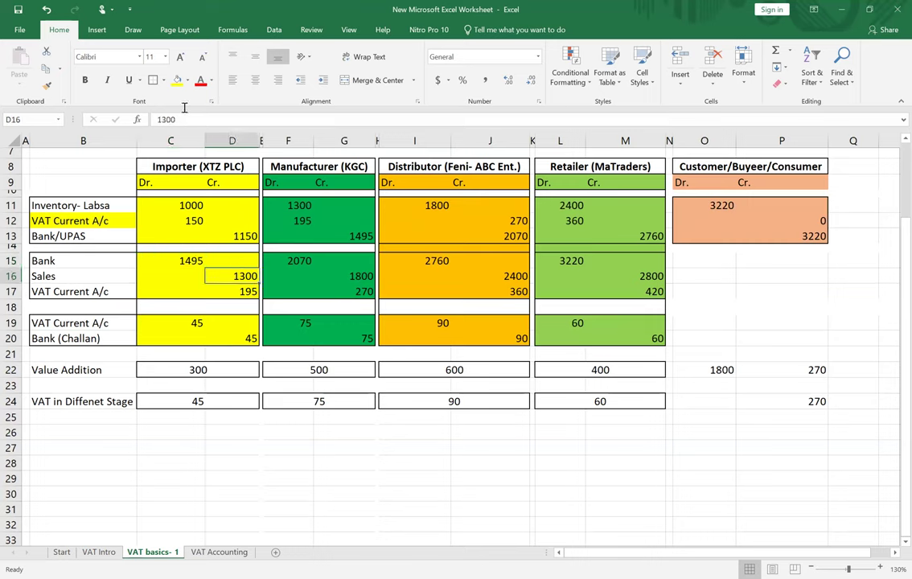
click(200, 79)
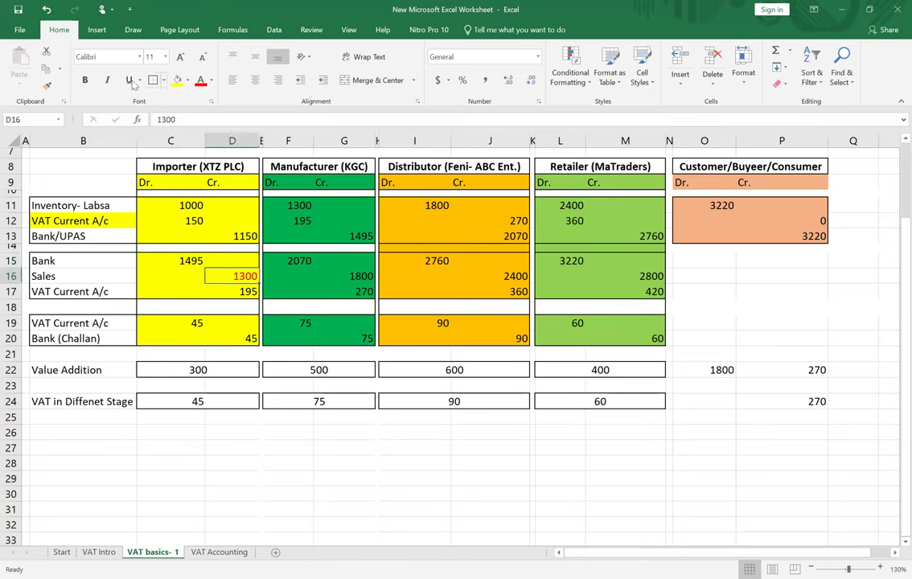
click(84, 80)
click(273, 320)
click(299, 204)
click(200, 79)
click(84, 80)
- Compare the Importer's Sales credit in D16 with the Manufacturer's inventory cost in F11, and check the Importer's output VAT in D17
click(301, 287)
click(248, 275)
click(299, 205)
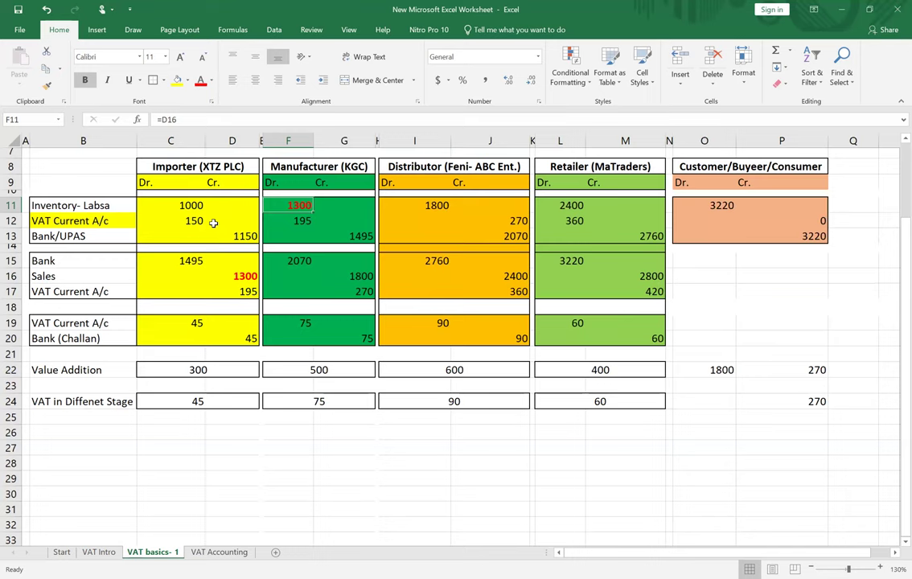
click(351, 322)
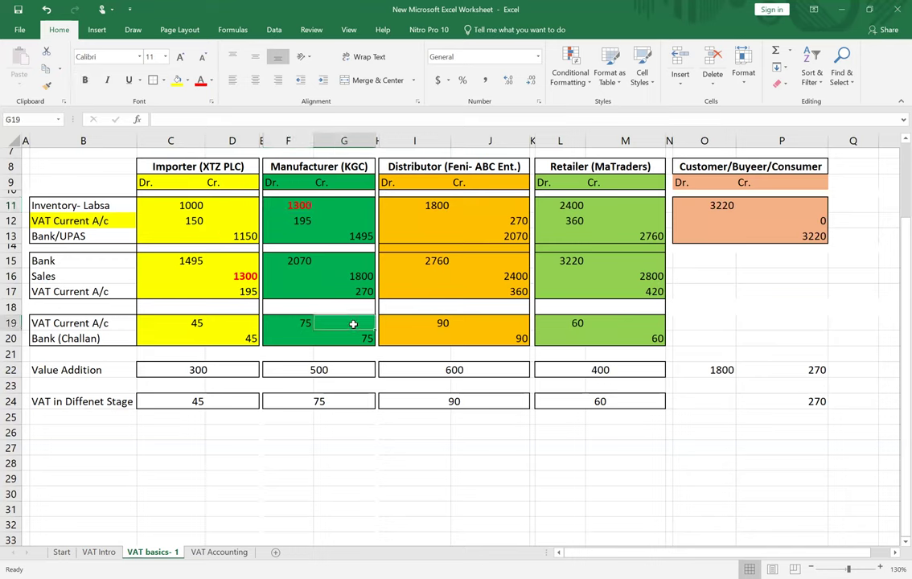
click(300, 205)
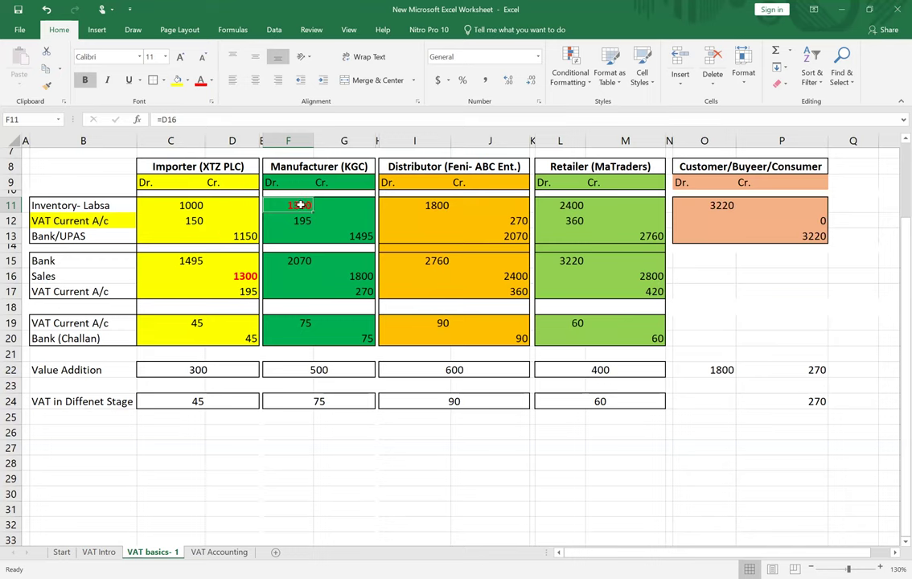
click(252, 291)
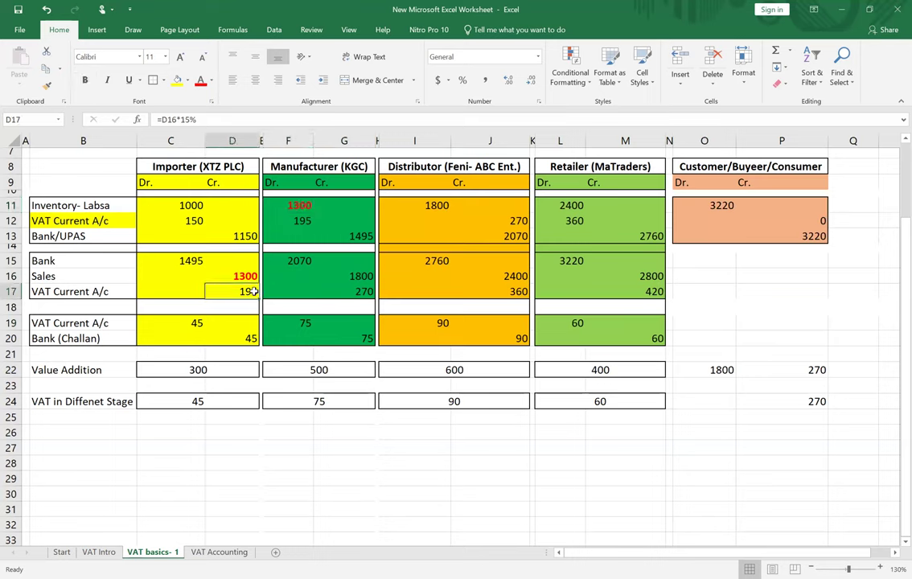
- Correct the Importer heading in C8 so it reads "Importer (XYZ PLC)"
double_click(205, 167)
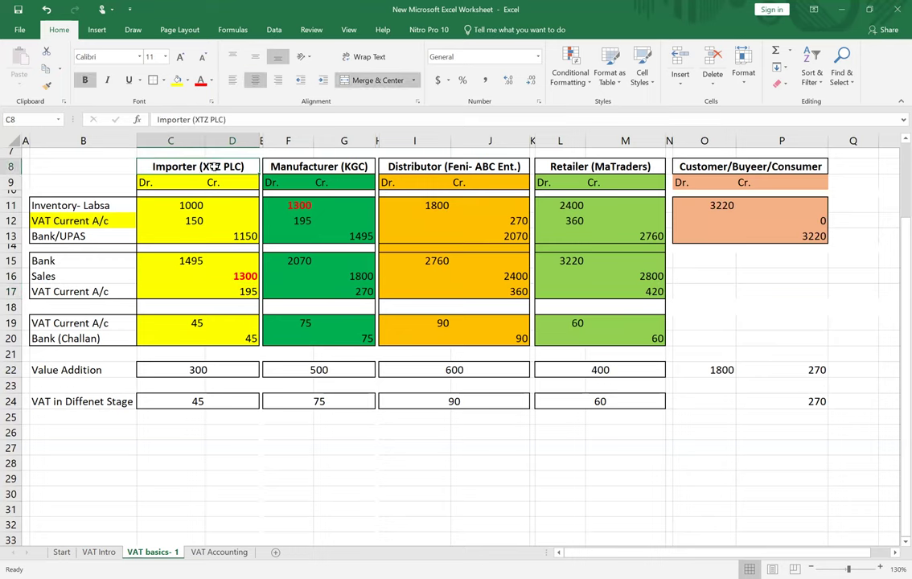
key(BackSpace)
text(Y)
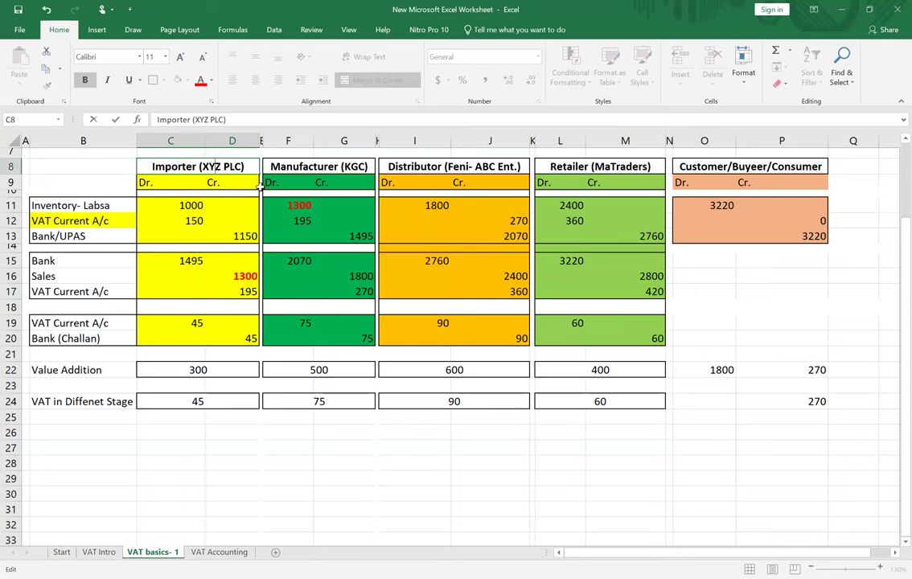
click(336, 202)
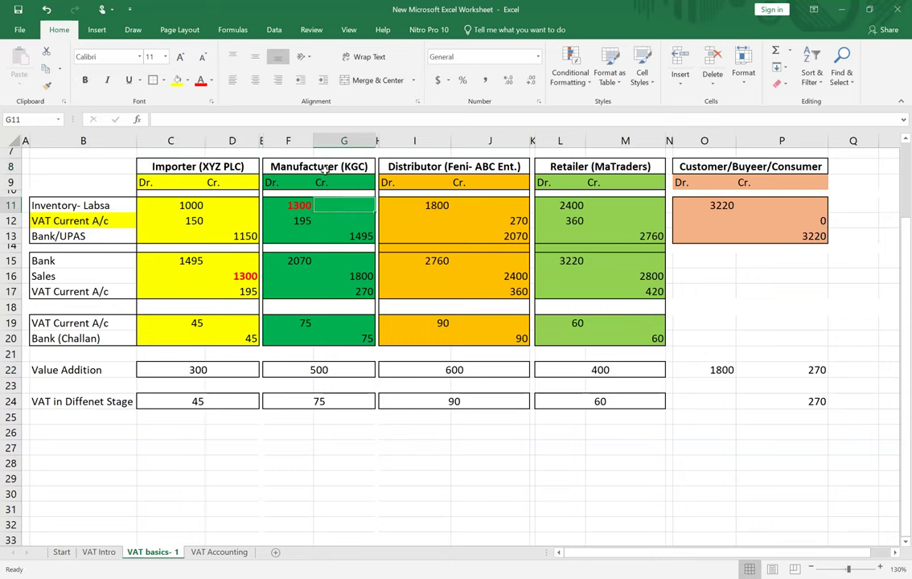
- Review the Manufacturer's input VAT in F12 and Bank receipt in F15, comparing the Sales credit in G16 with the inventory cost in F11
click(308, 220)
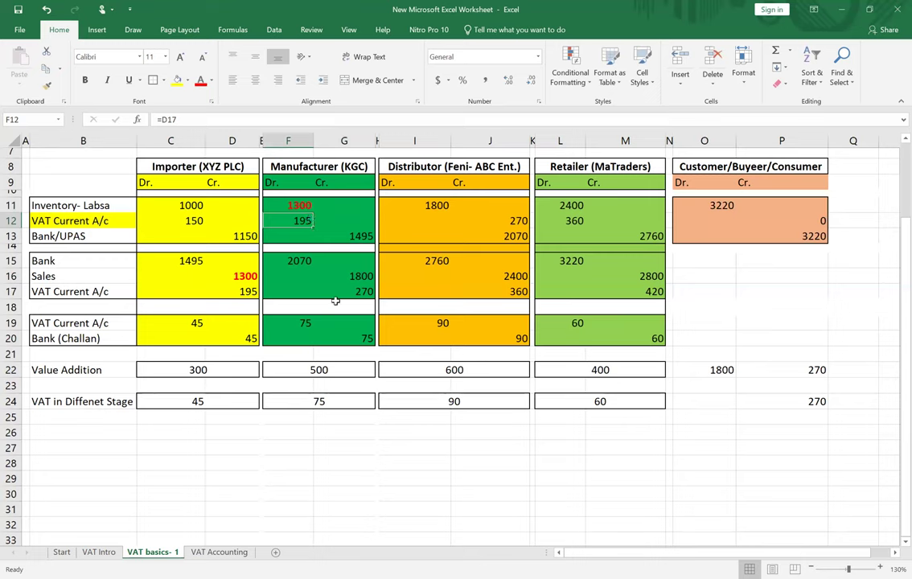
click(303, 263)
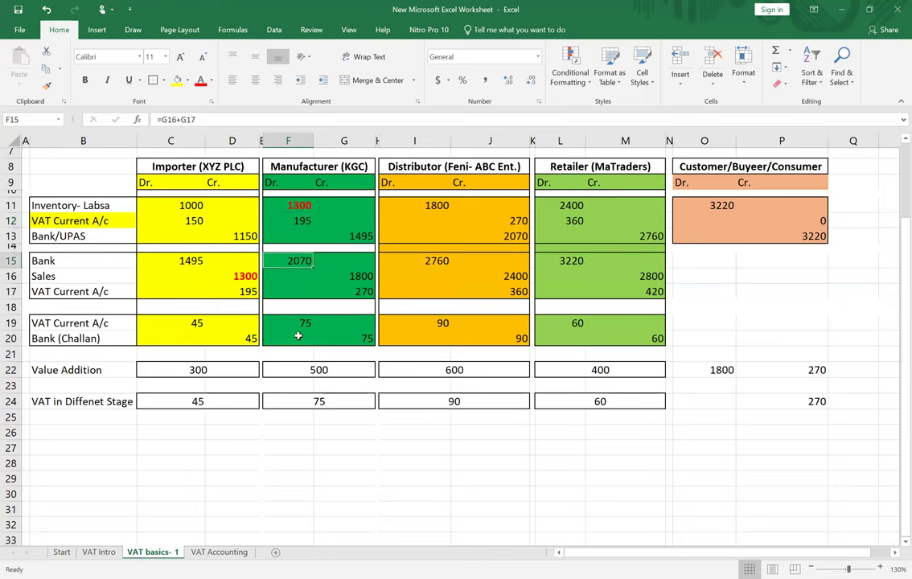
click(363, 277)
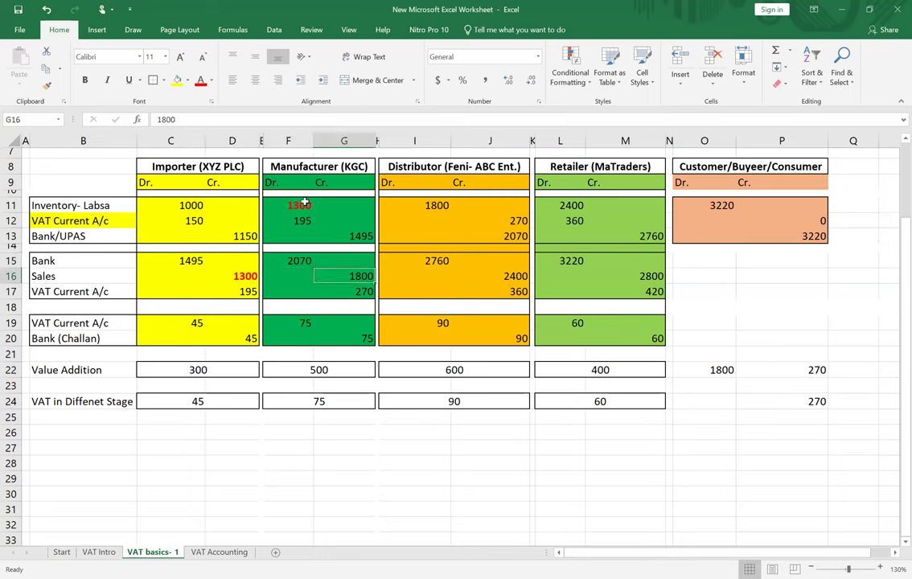
click(296, 206)
- Make the Manufacturer's Sales credit in G16 bold
click(364, 277)
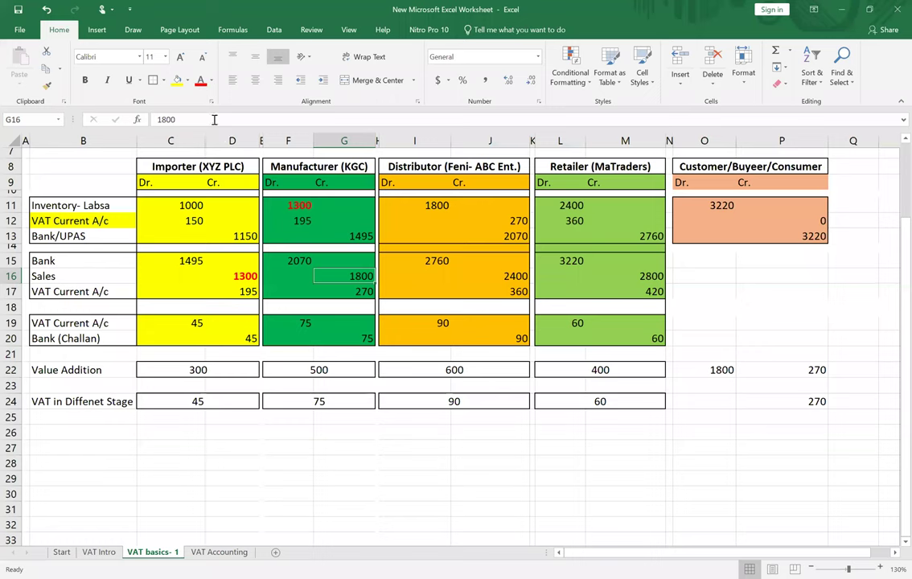
click(84, 80)
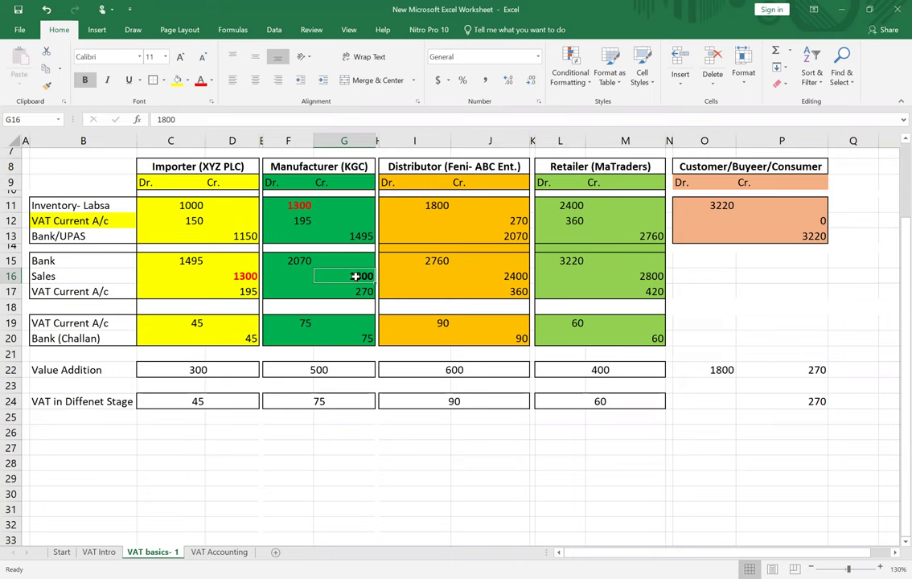
click(312, 161)
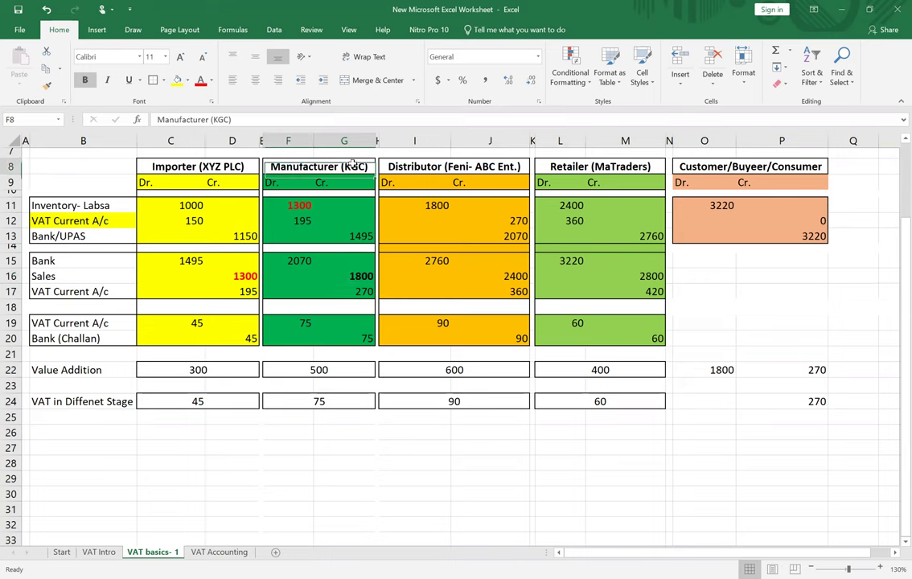
click(360, 276)
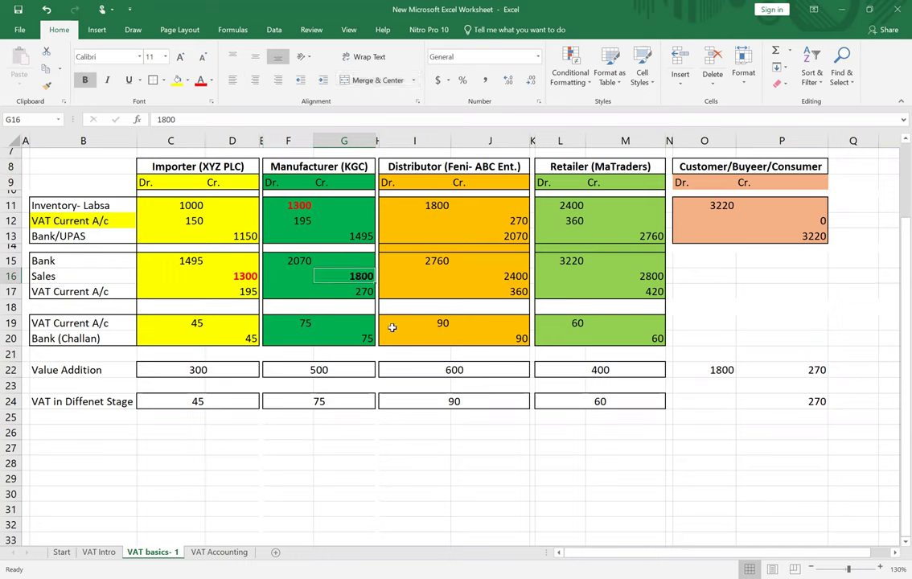
- Examine the Manufacturer's output VAT formula in G17, the input VAT in F12 and the net VAT payable formula in F19
double_click(360, 293)
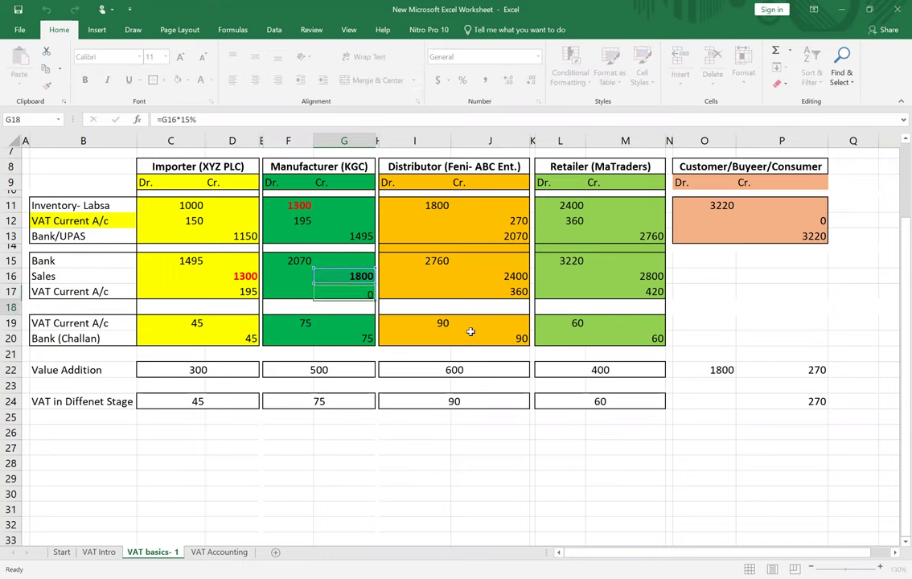
key(Return)
click(363, 291)
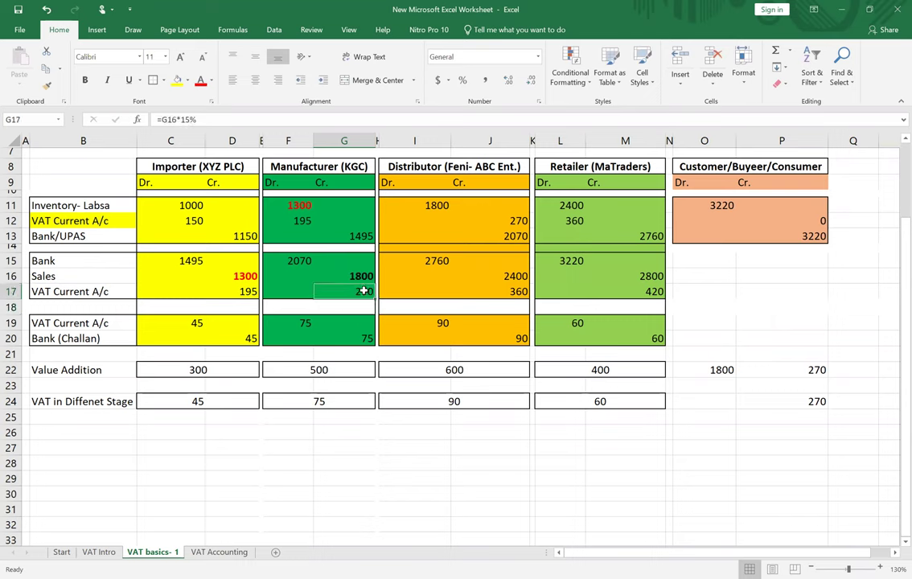
click(299, 222)
click(302, 322)
double_click(302, 322)
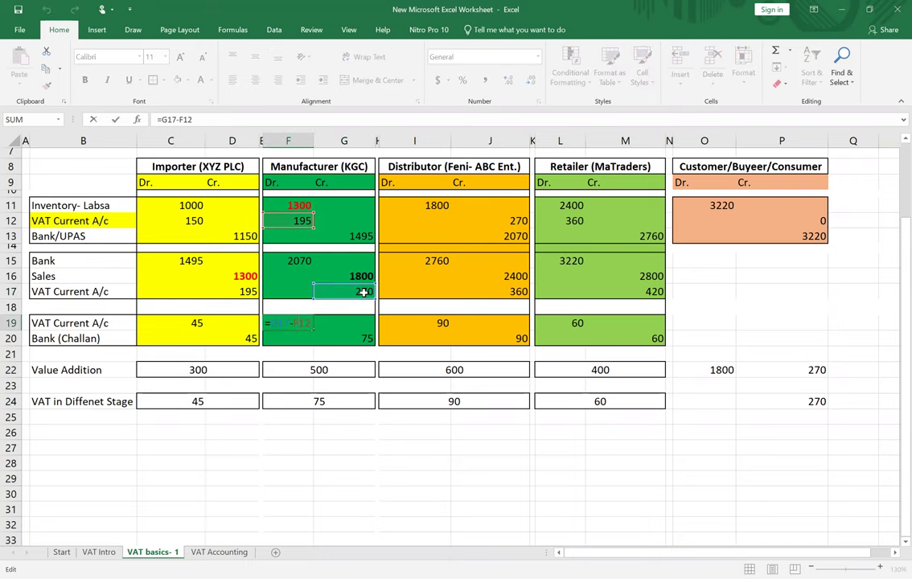
click(386, 493)
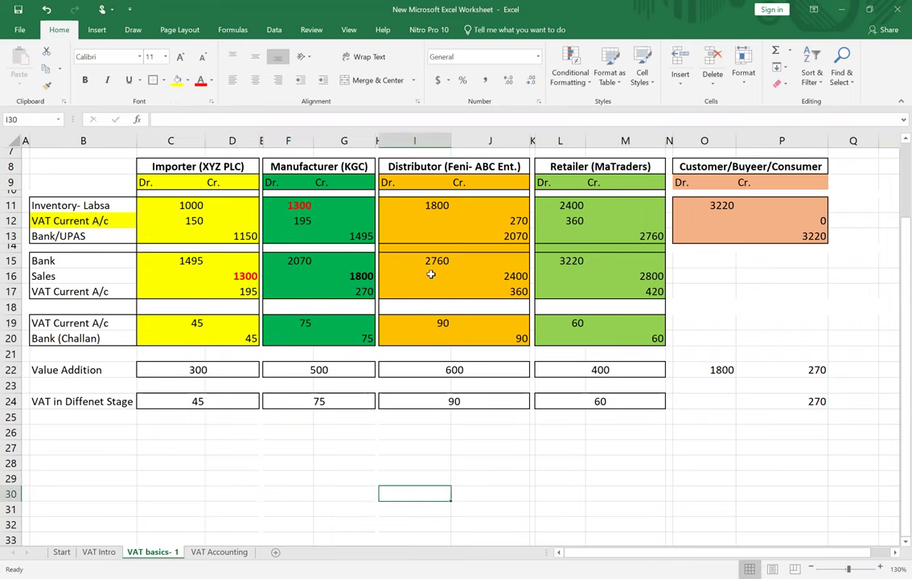
- Trace the Distributor's purchase entry in I11, J12 and J13 back to the Manufacturer's Sales credit in G16 and Bank receipt in F15
click(365, 277)
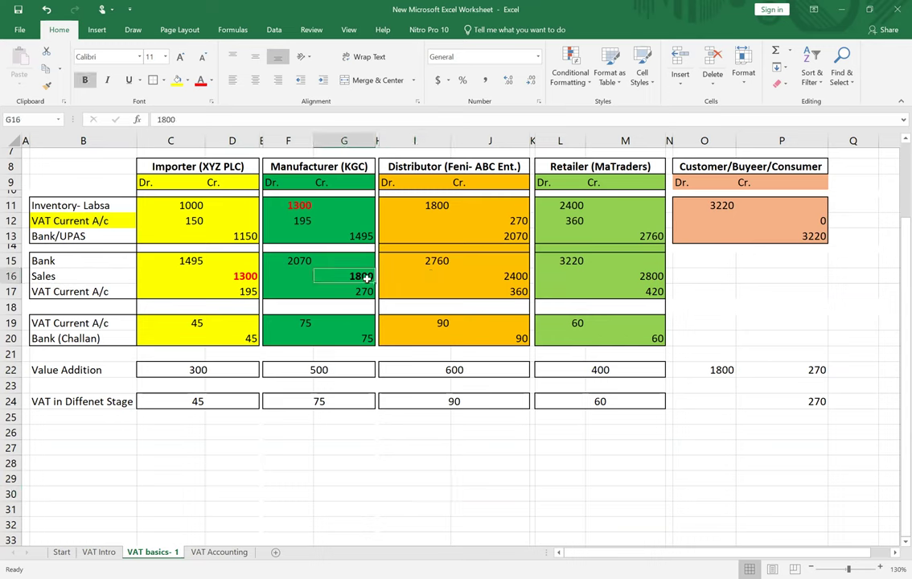
click(434, 206)
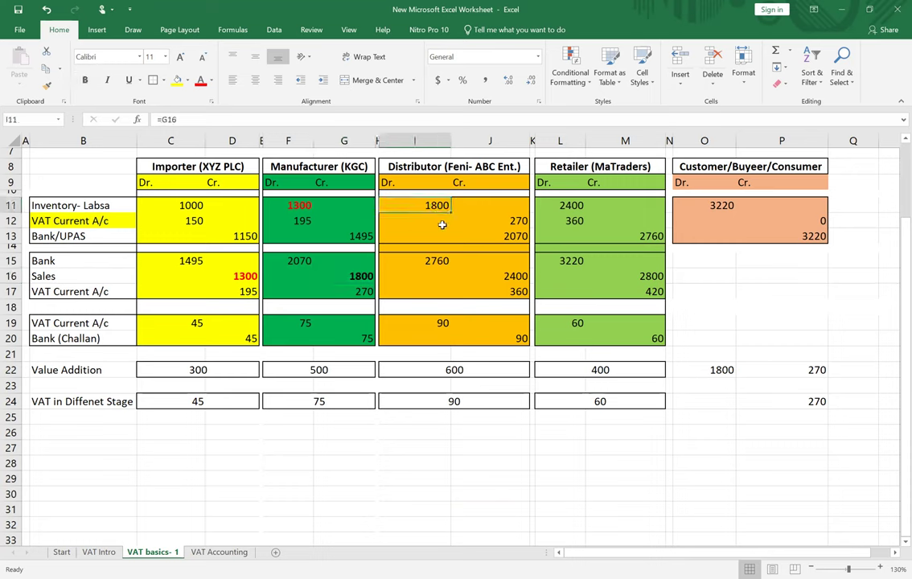
click(518, 221)
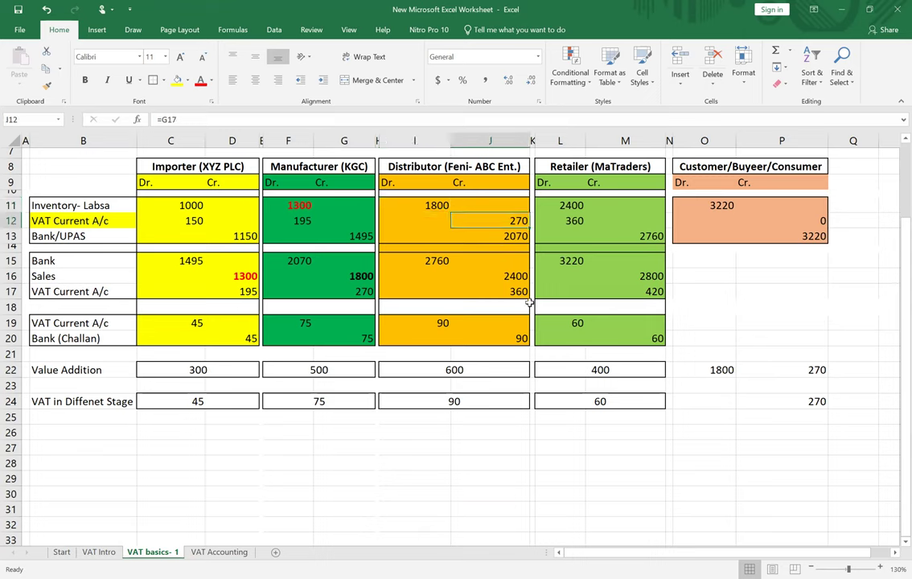
click(522, 236)
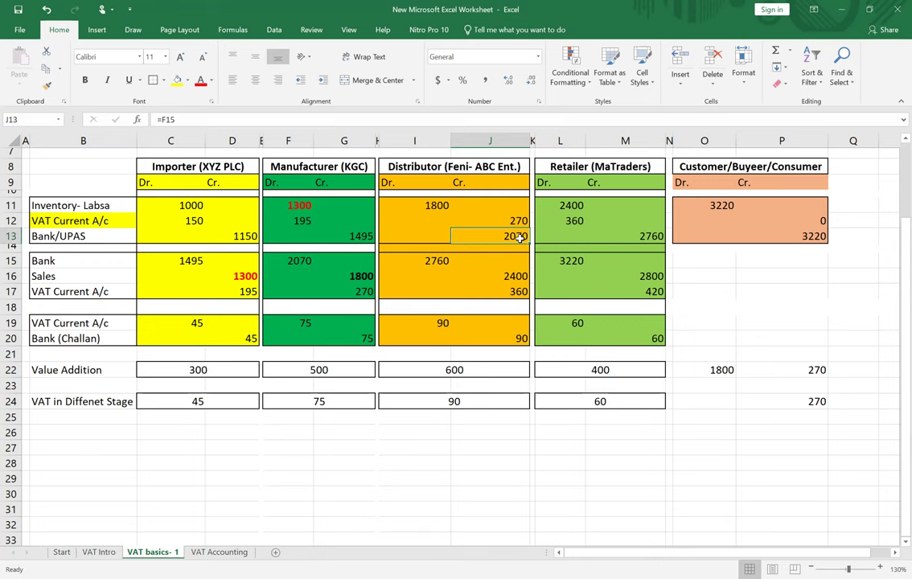
click(290, 260)
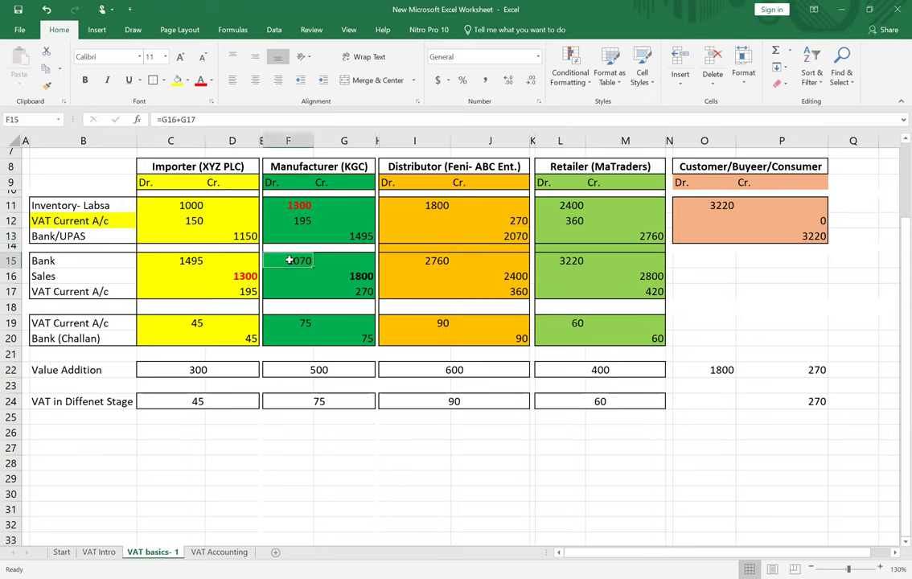
click(517, 233)
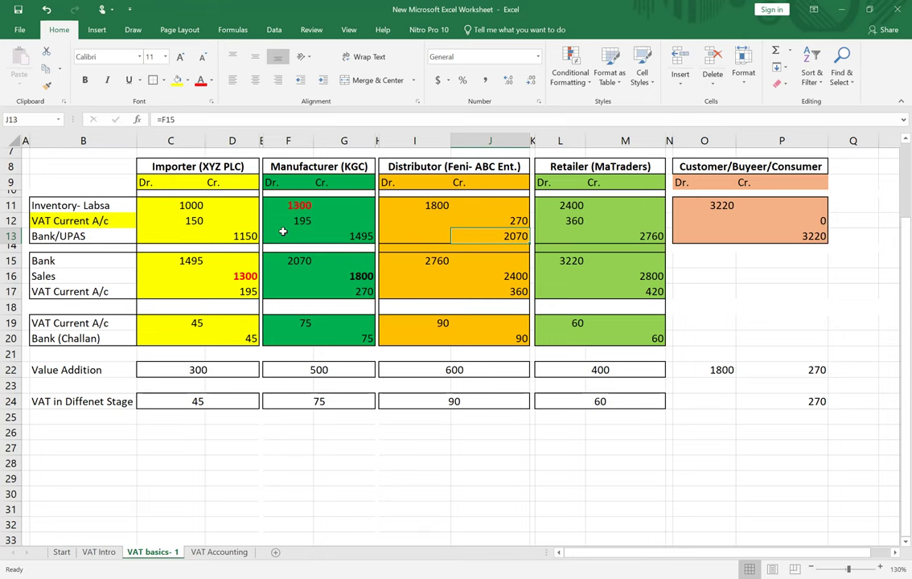
- Match the Importer's and Manufacturer's Bank receipts in C15 and F15 with the buyers' Bank/UPAS payments in G13 and J13
click(187, 259)
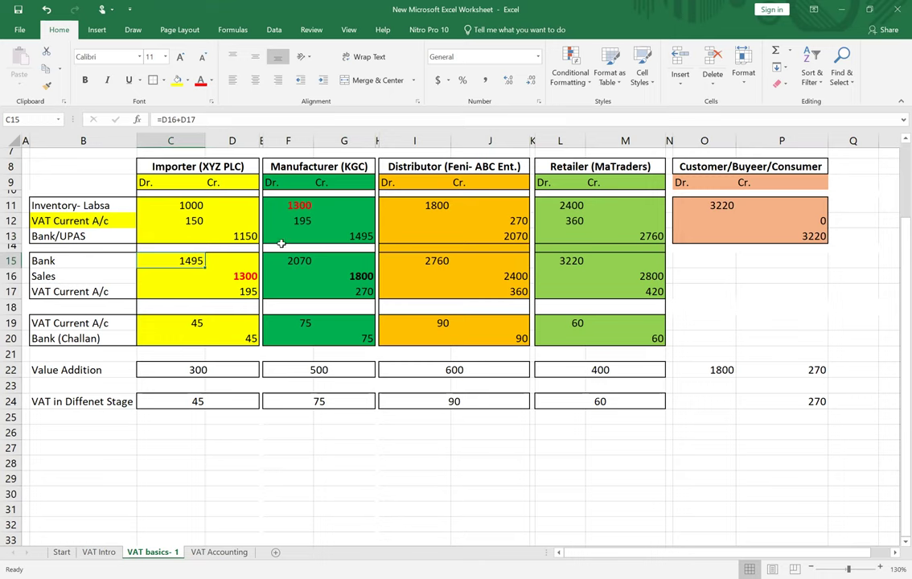
click(313, 242)
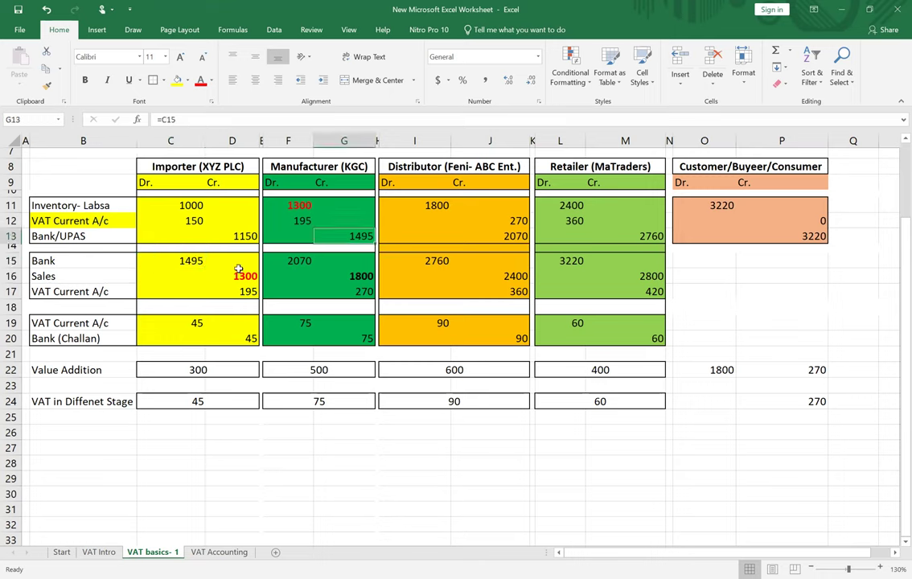
click(183, 259)
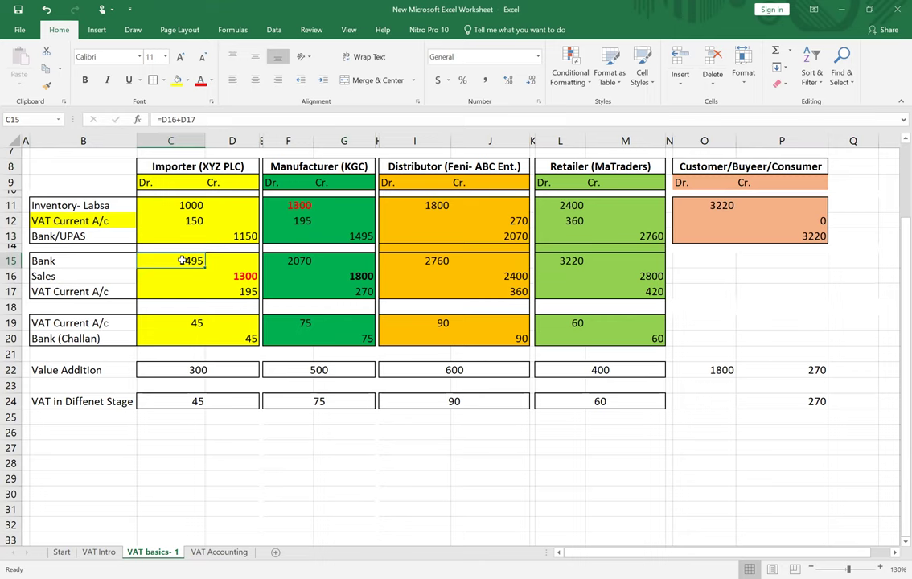
click(337, 241)
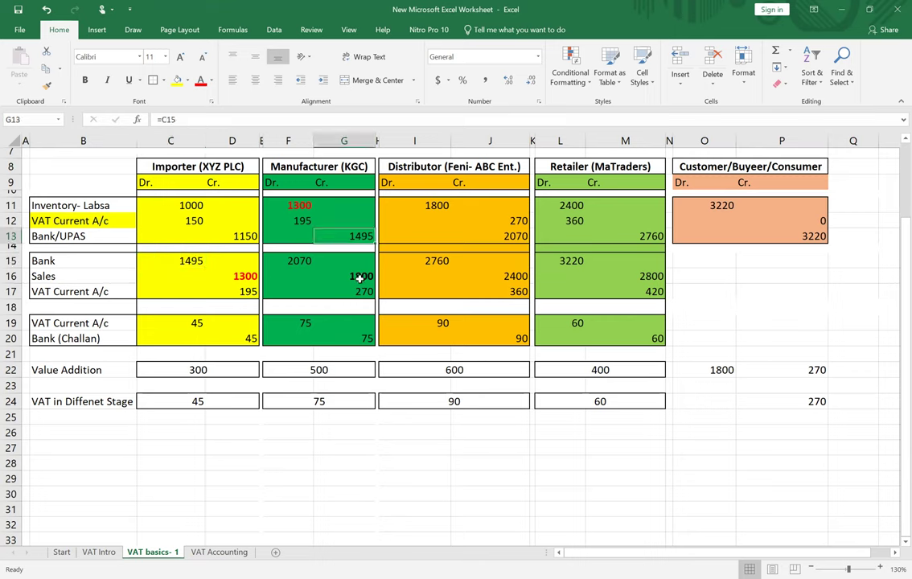
click(300, 262)
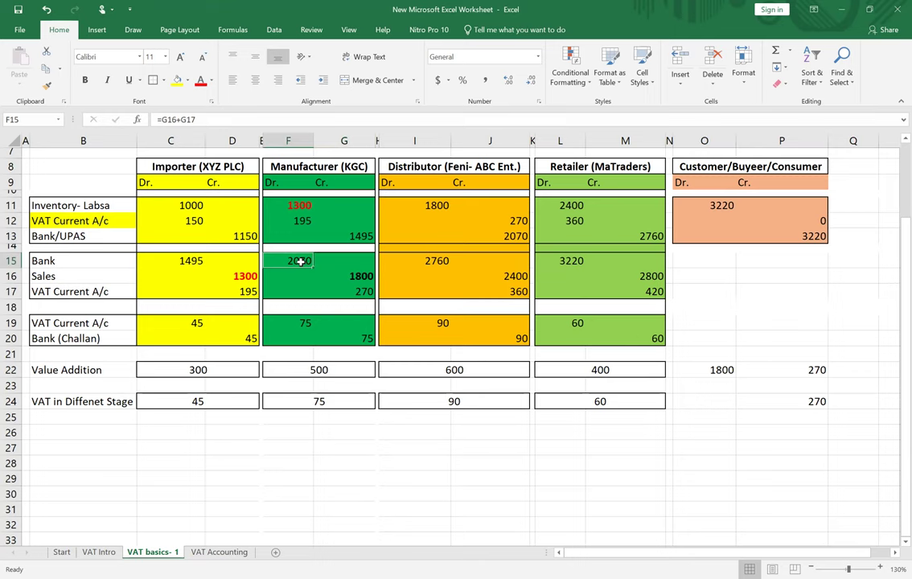
click(516, 236)
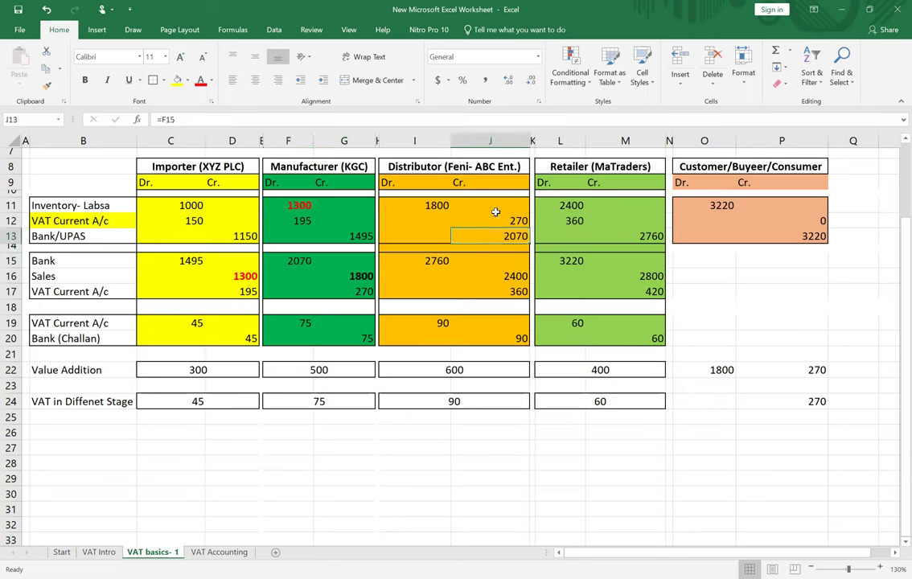
- Examine the Distributor's purchase link in I11, the Sales credit in J16 and the output VAT formula in J17
click(432, 206)
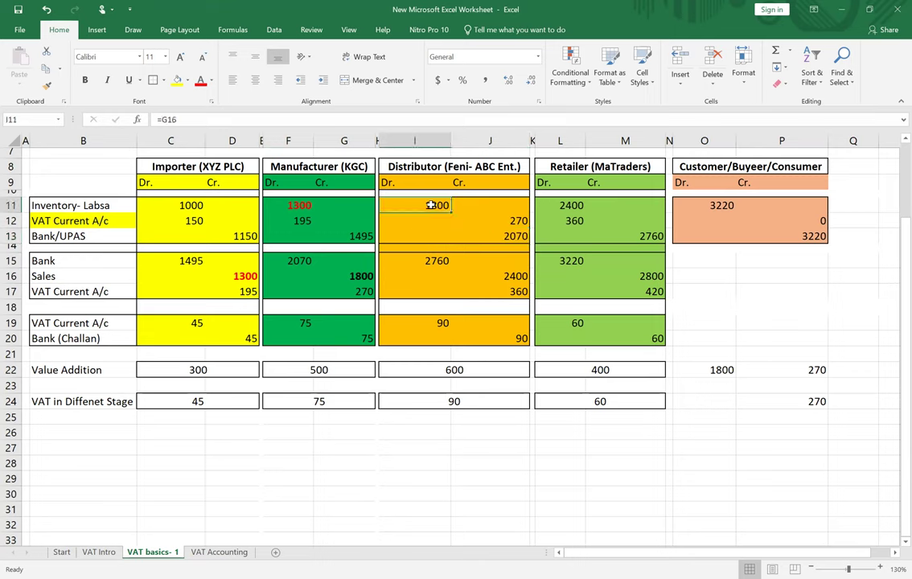
click(511, 275)
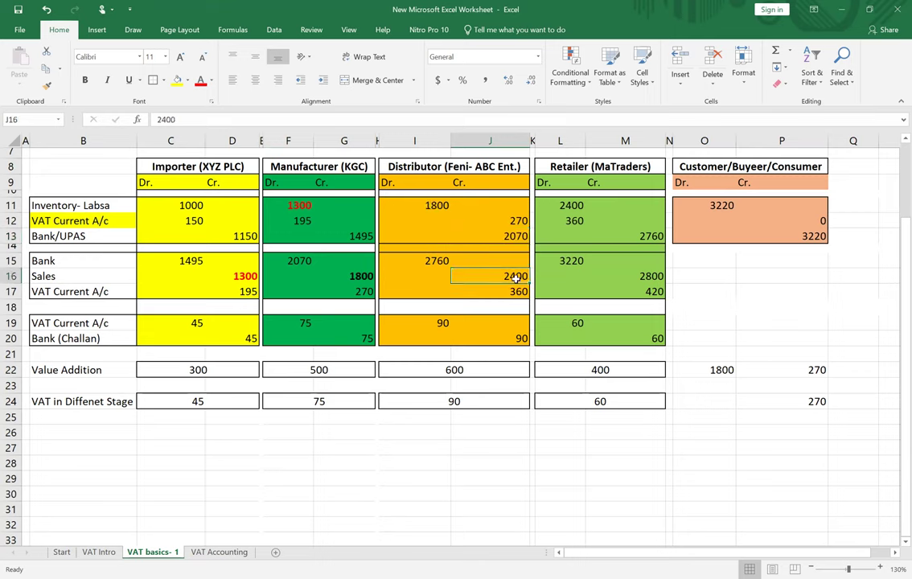
click(518, 291)
text(=J16*15%)
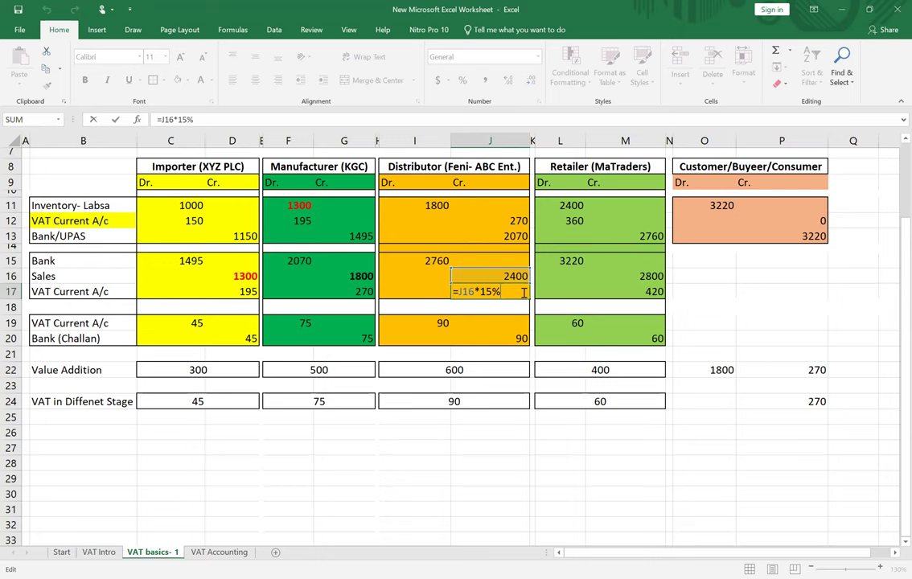
click(523, 464)
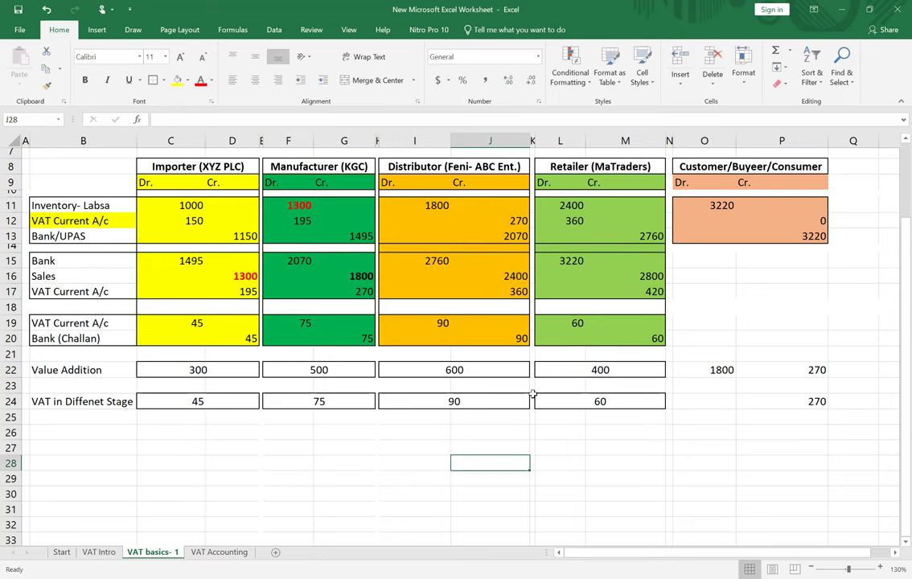
click(513, 292)
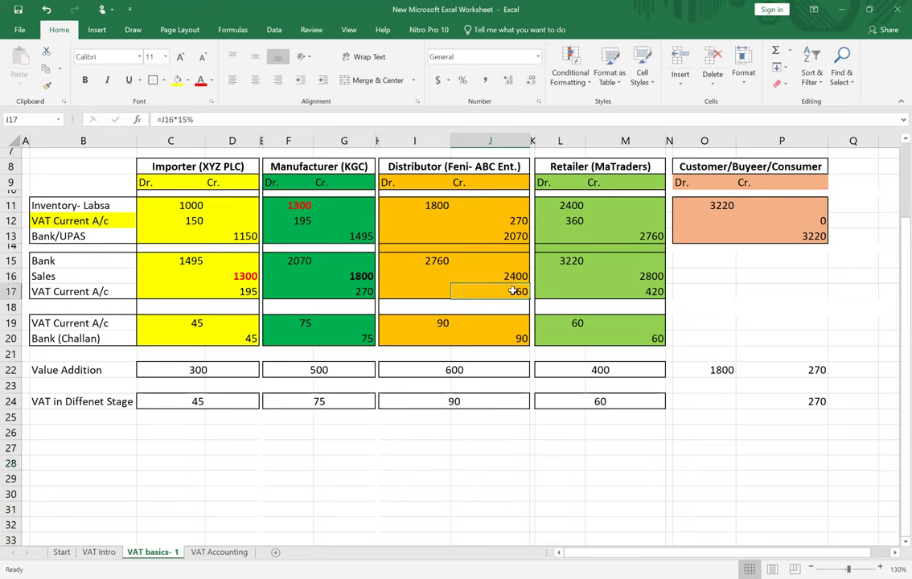
- Examine the Distributor's net VAT payable formula in I19 and the matching Bank (Challan) credit in J20
click(417, 324)
text(=J17-J12)
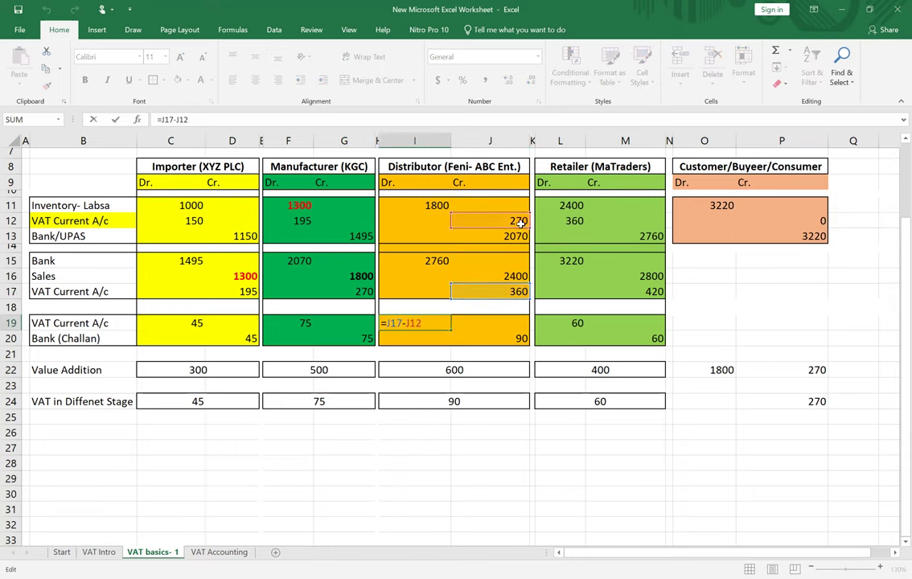
key(ctrl+Return)
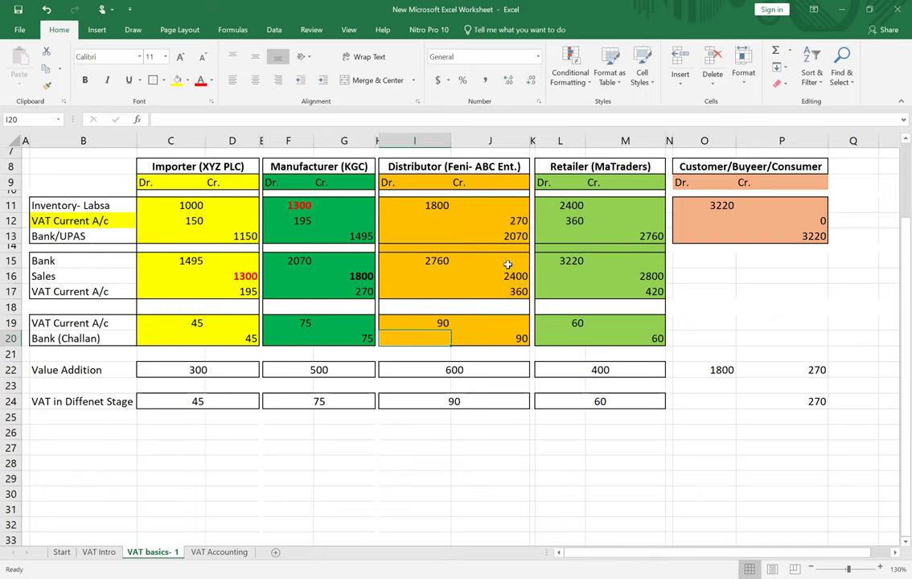
click(508, 338)
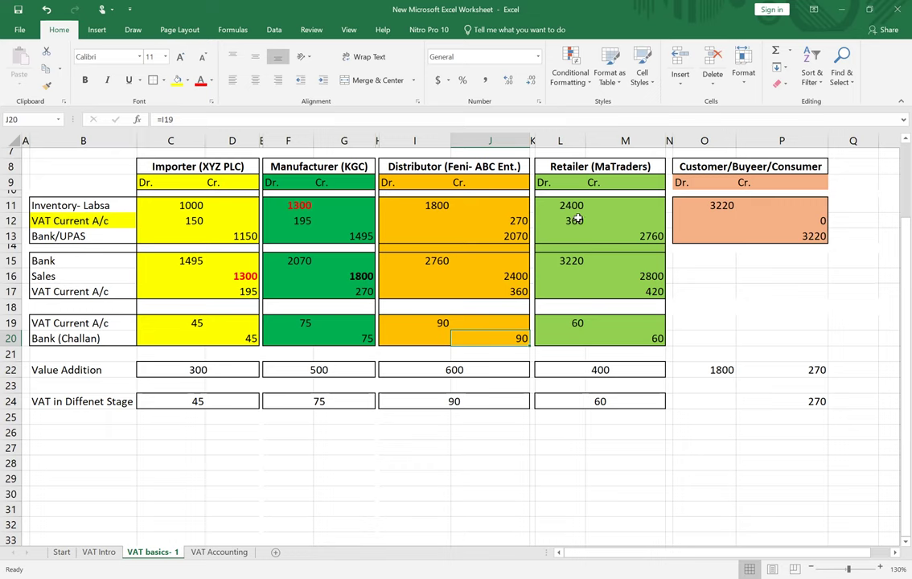
- Trace the Retailer's purchase entry in L11, L12 and M13 back to the Distributor's Sales and VAT credits
key(Up)
key(Up)
key(Up)
key(Up)
click(571, 206)
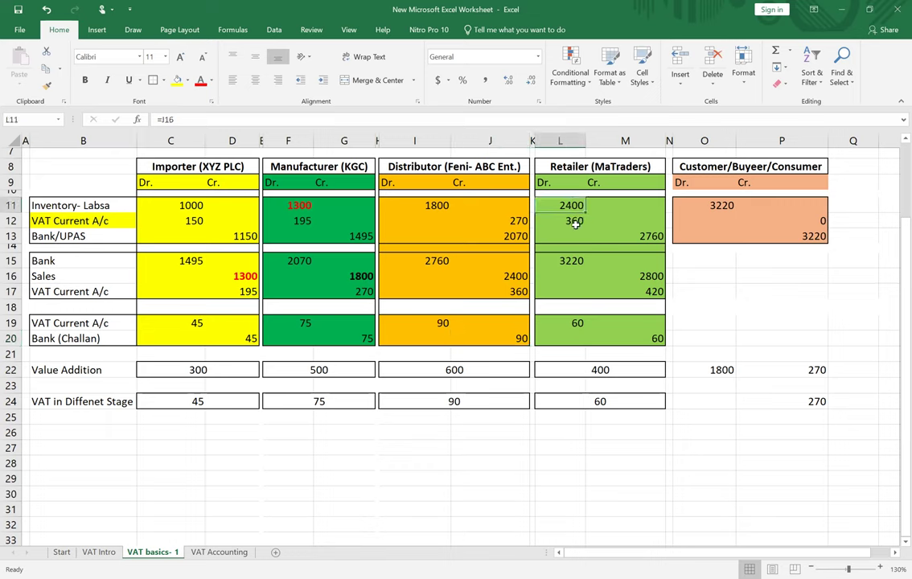
click(575, 222)
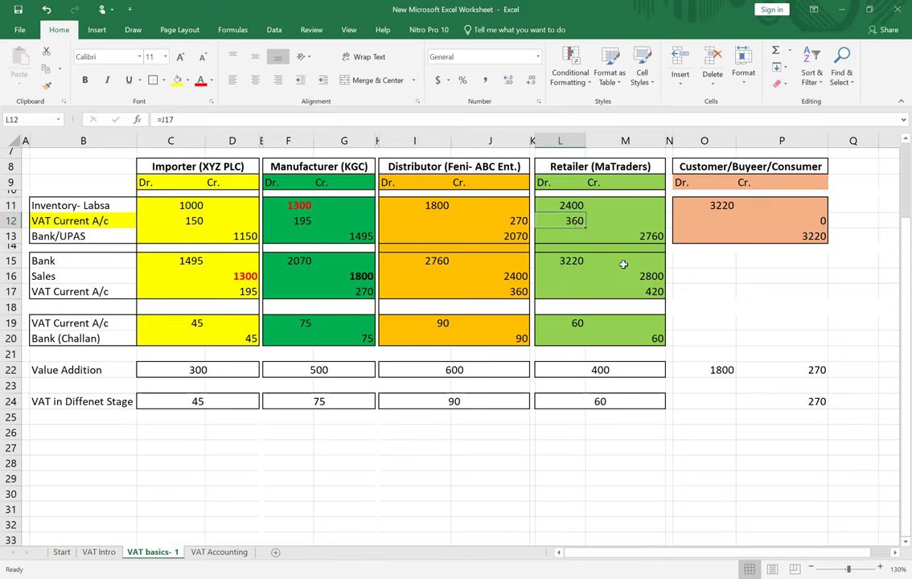
click(619, 236)
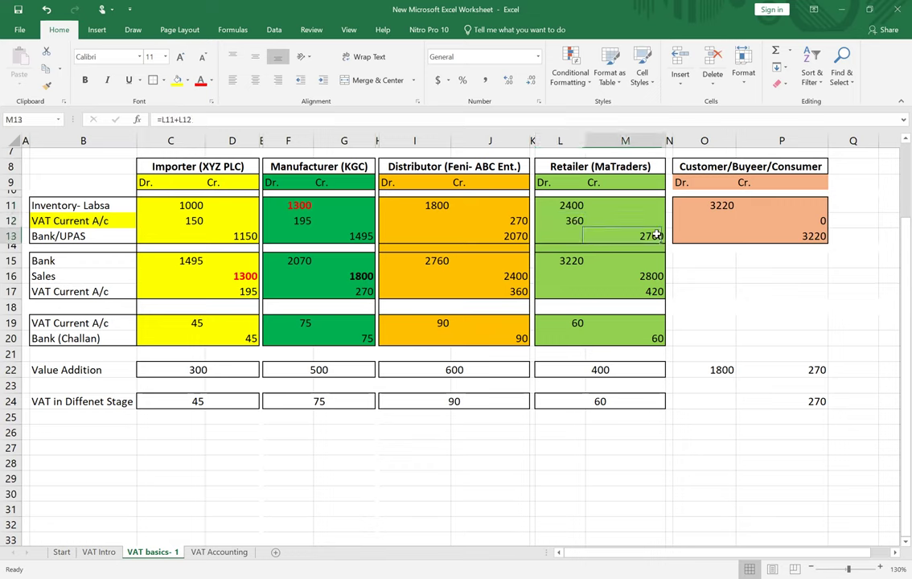
- Shorten the Bank/UPAS label in B13 to Bank
double_click(91, 236)
key(BackSpace)
key(BackSpace)
key(BackSpace)
key(BackSpace)
key(BackSpace)
click(723, 432)
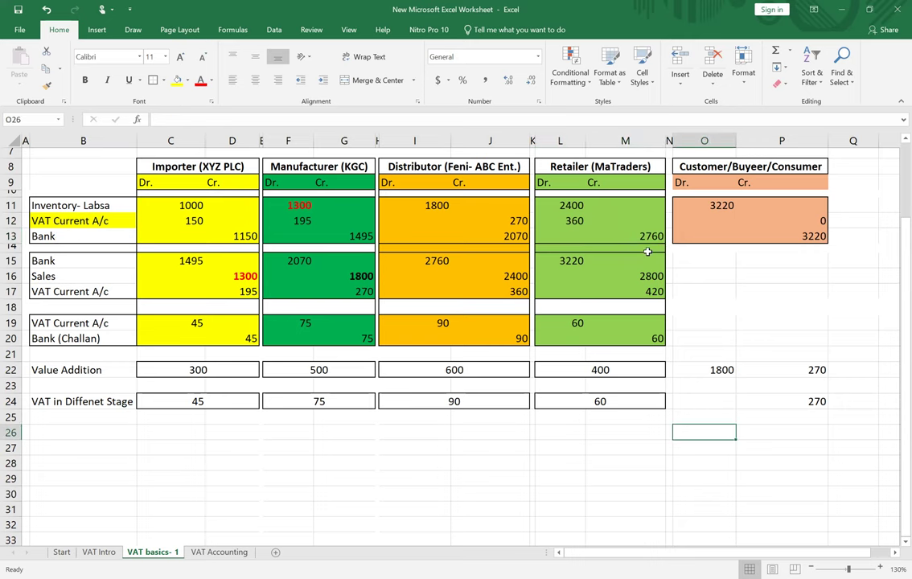
- Examine the Retailer's payment in M13, sale entries in L15, M16 and M17, and the net VAT payable formula in L19
click(591, 237)
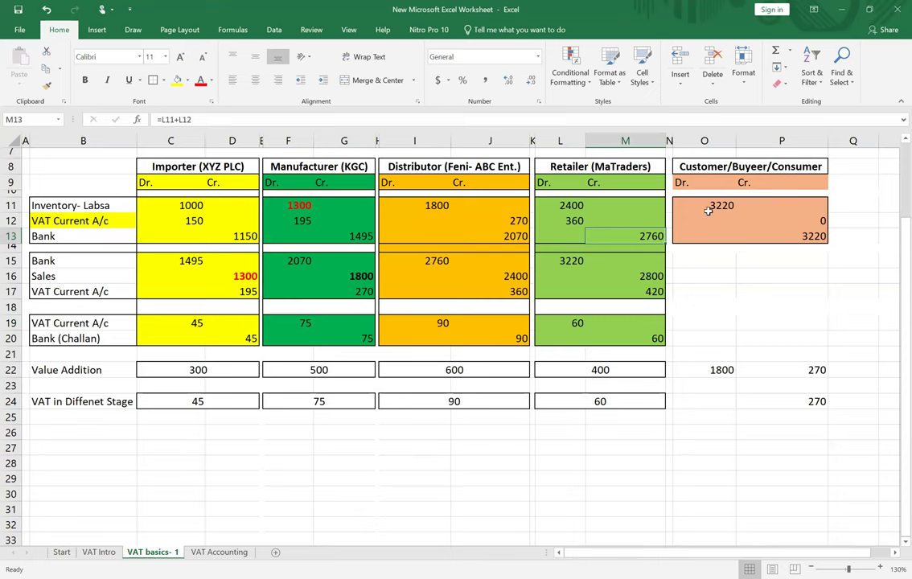
click(565, 261)
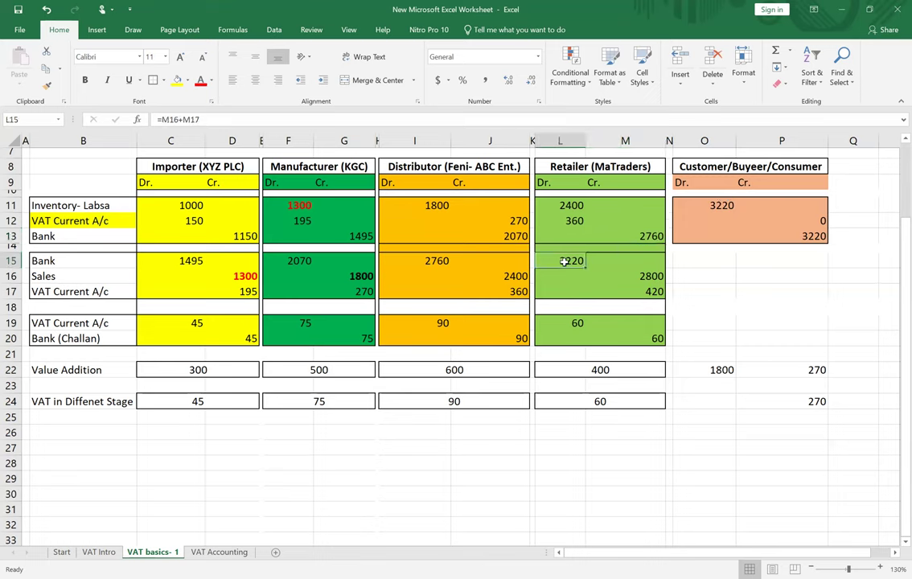
click(637, 276)
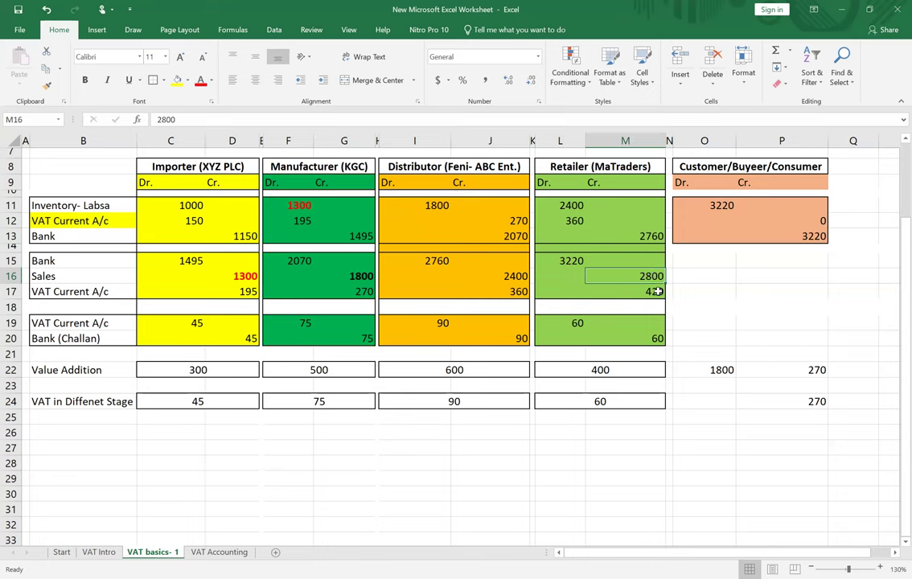
double_click(657, 291)
key(Return)
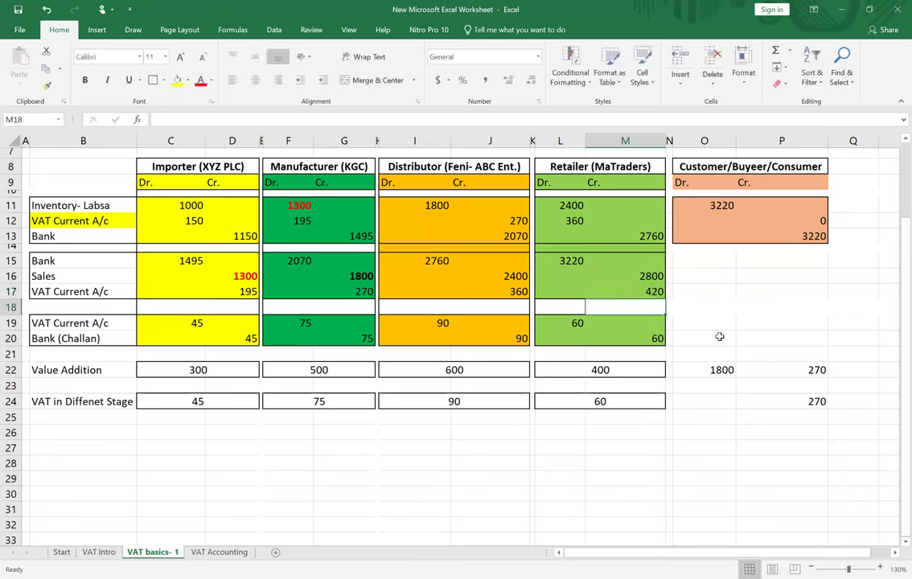
double_click(571, 322)
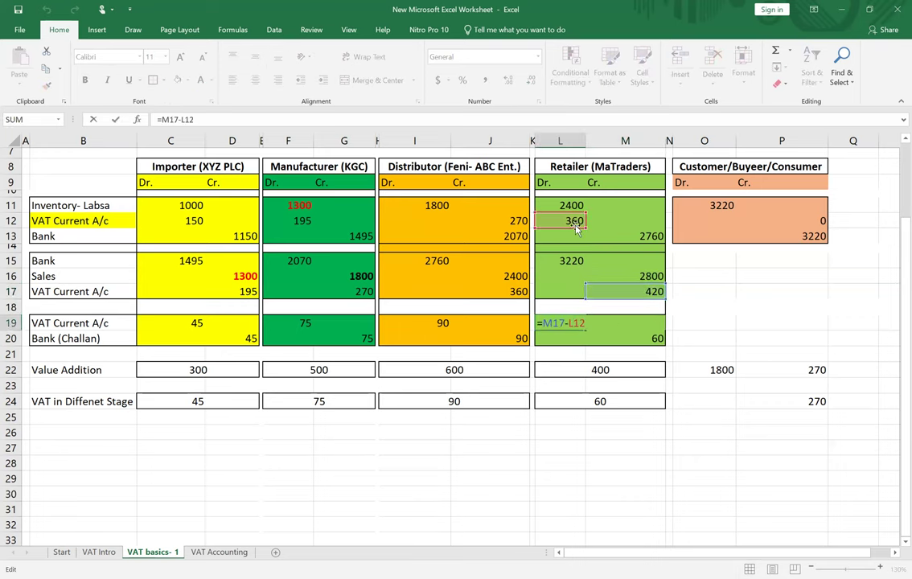
key(Return)
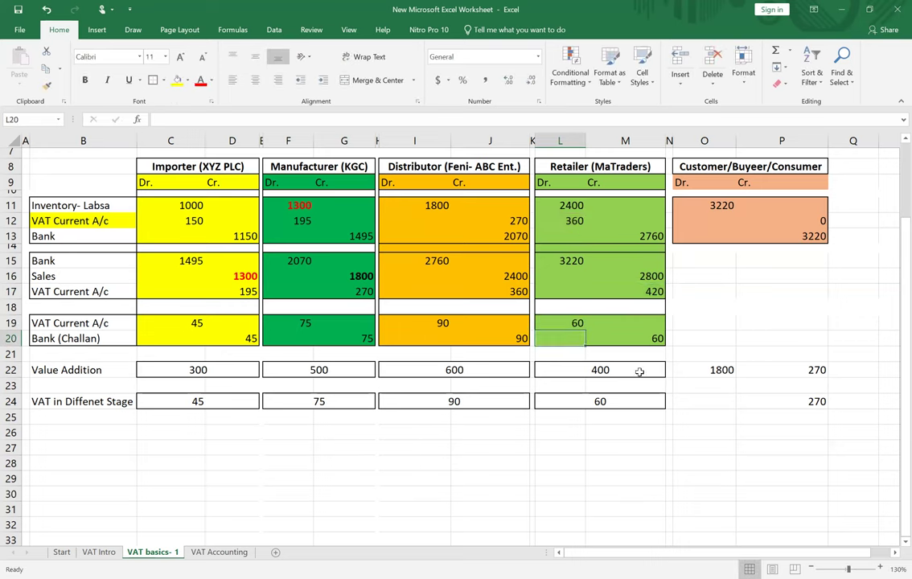
- Check the Customer's purchase cost in O11, Bank payment in P13 and VAT Current A/c amount in P12
click(709, 202)
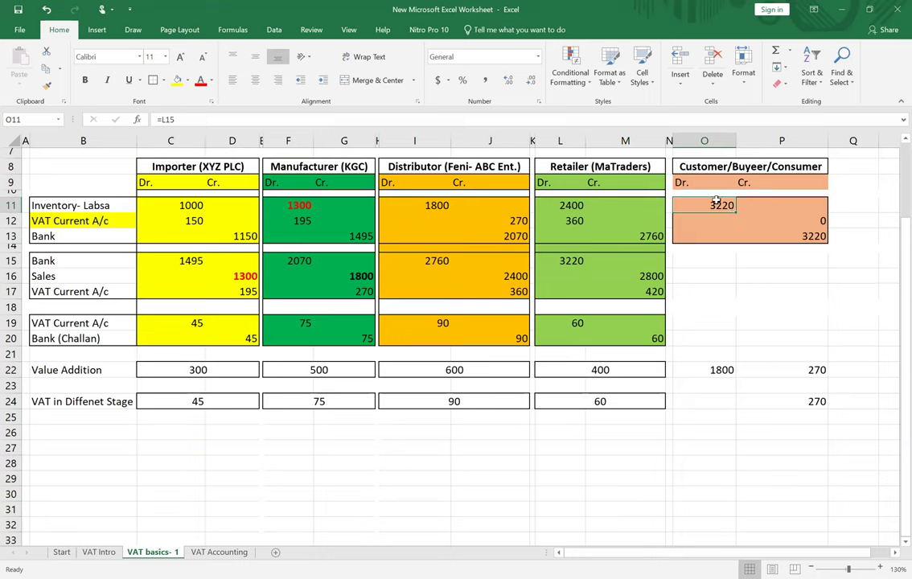
click(820, 237)
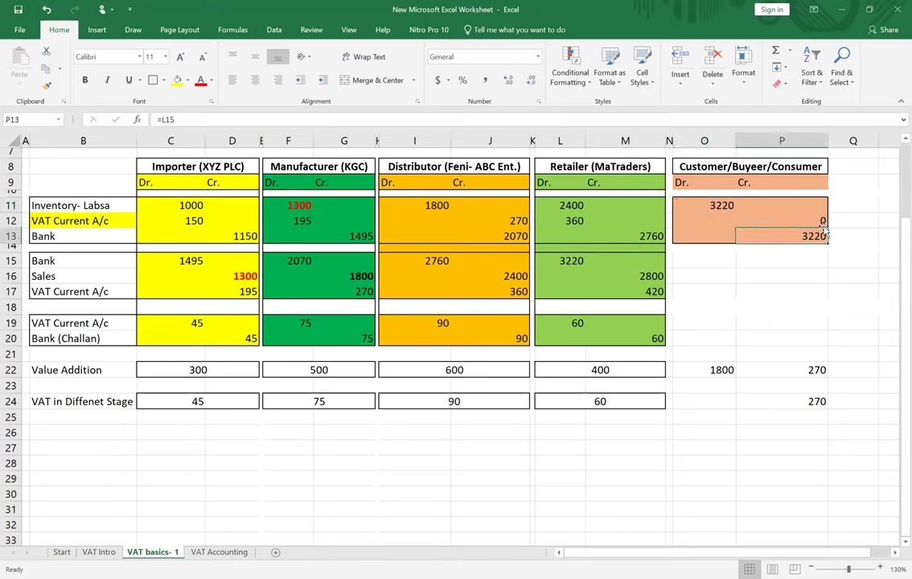
click(823, 219)
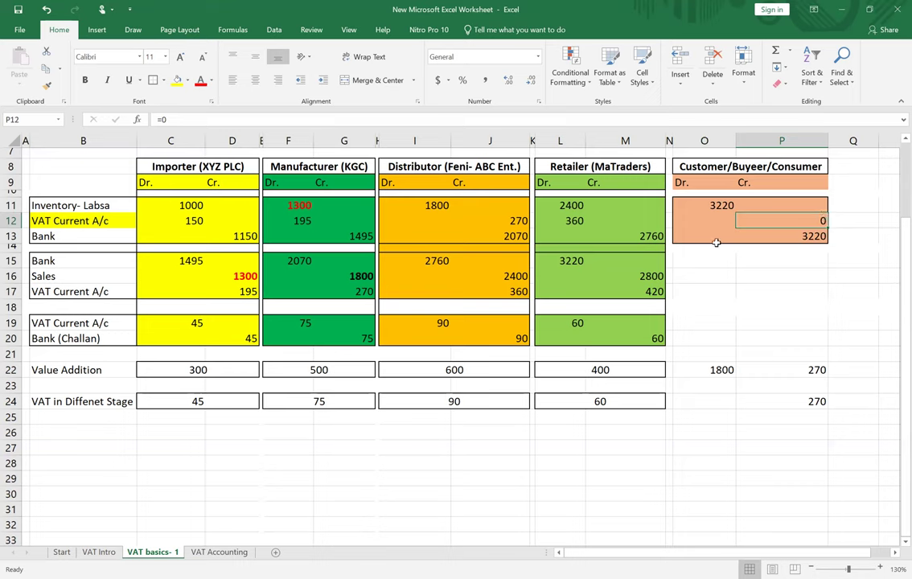
- Colour the Importer's input VAT in C12 and the net VAT payable amounts in C19, F19, I19 and L19 red
click(194, 221)
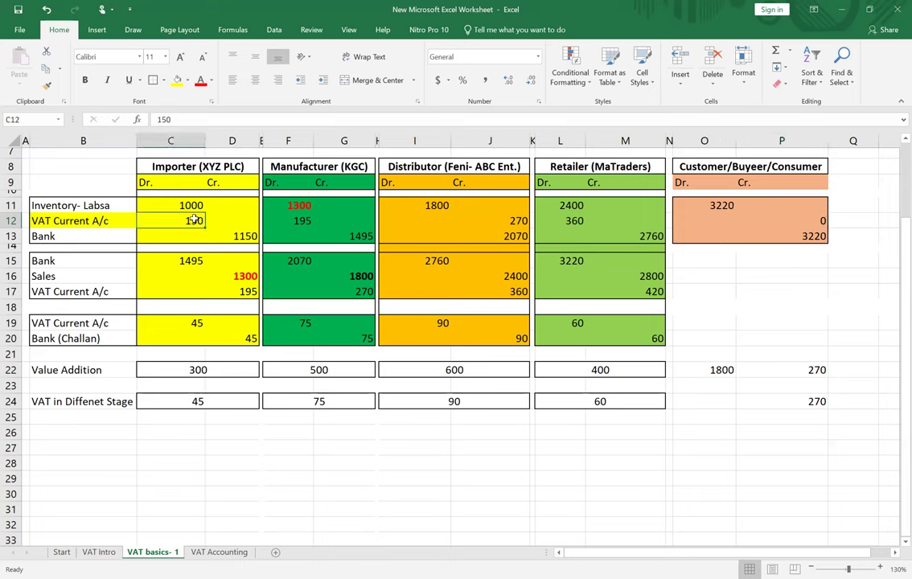
click(201, 83)
click(197, 323)
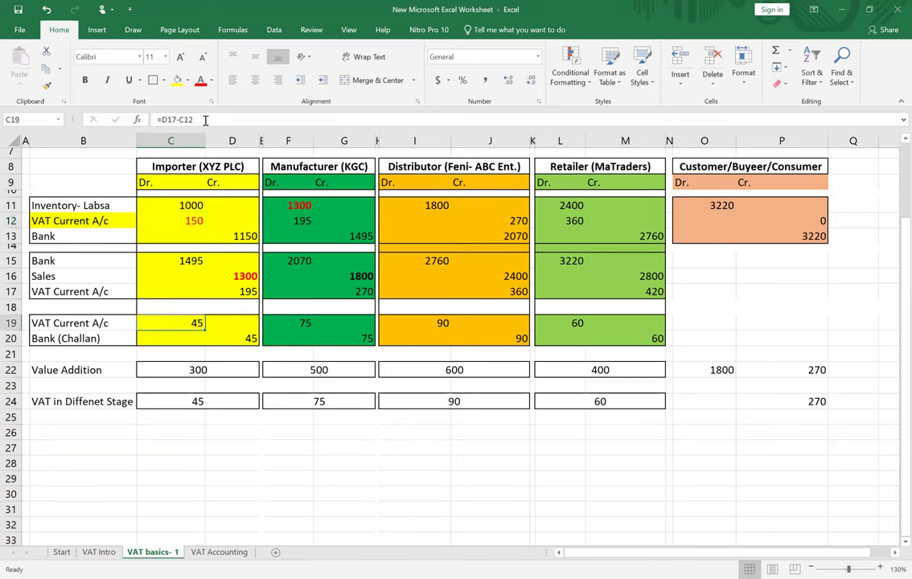
click(200, 83)
click(304, 323)
click(200, 82)
click(441, 324)
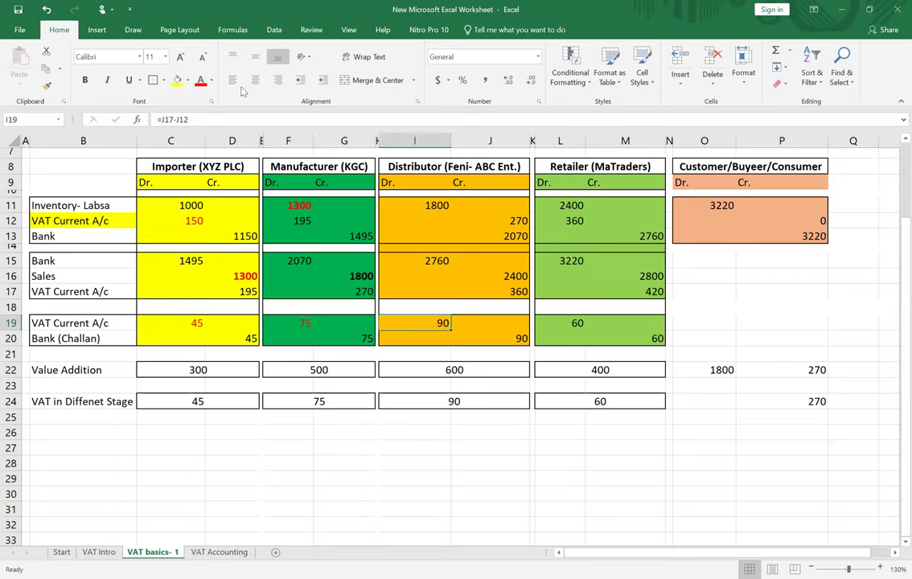
click(200, 82)
click(572, 323)
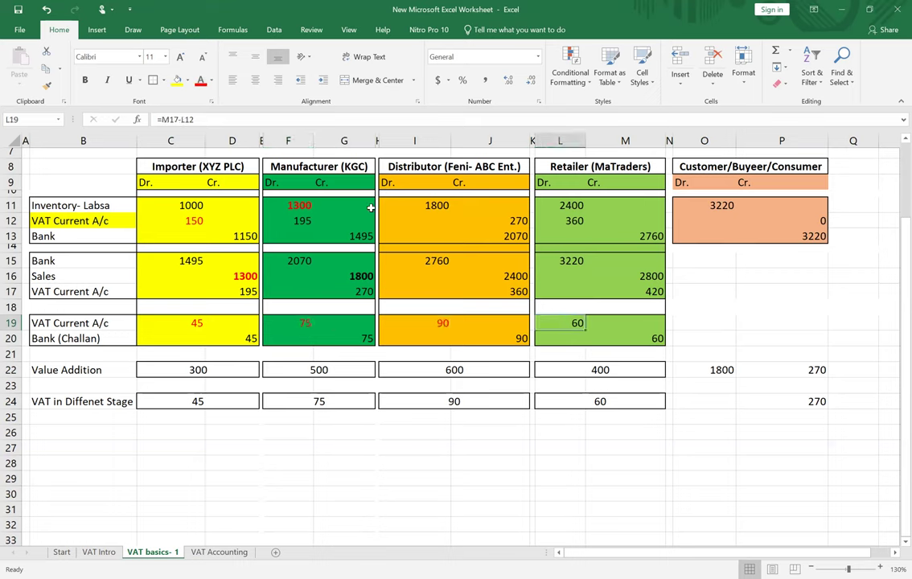
click(200, 82)
click(490, 463)
- Trace the Importer's value addition formula in C22 to the Sales credit in D16 and the purchase cost in C11
click(195, 223)
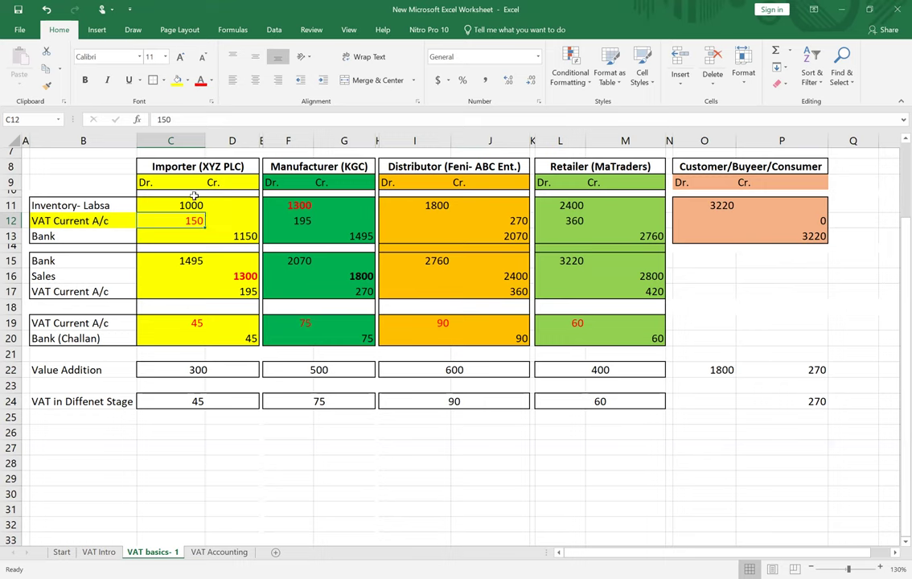
click(188, 205)
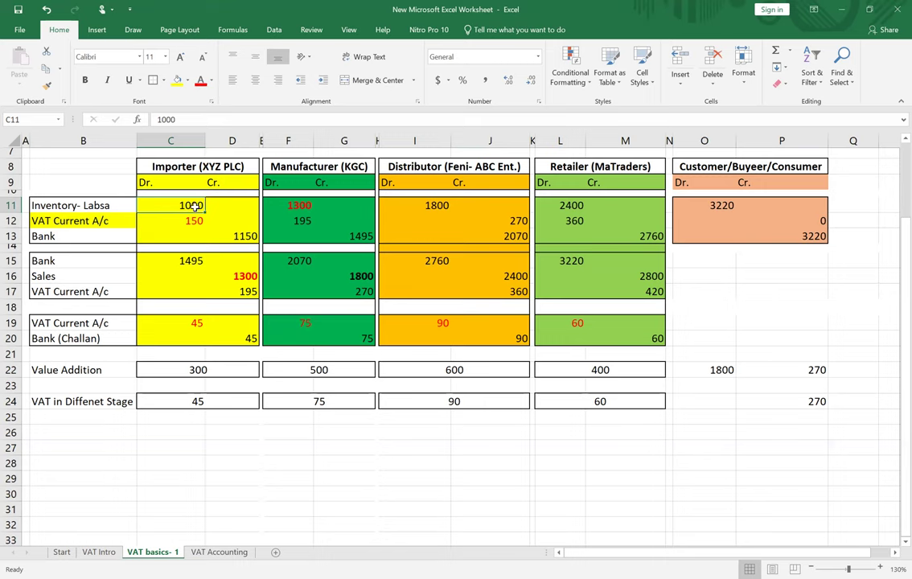
click(256, 276)
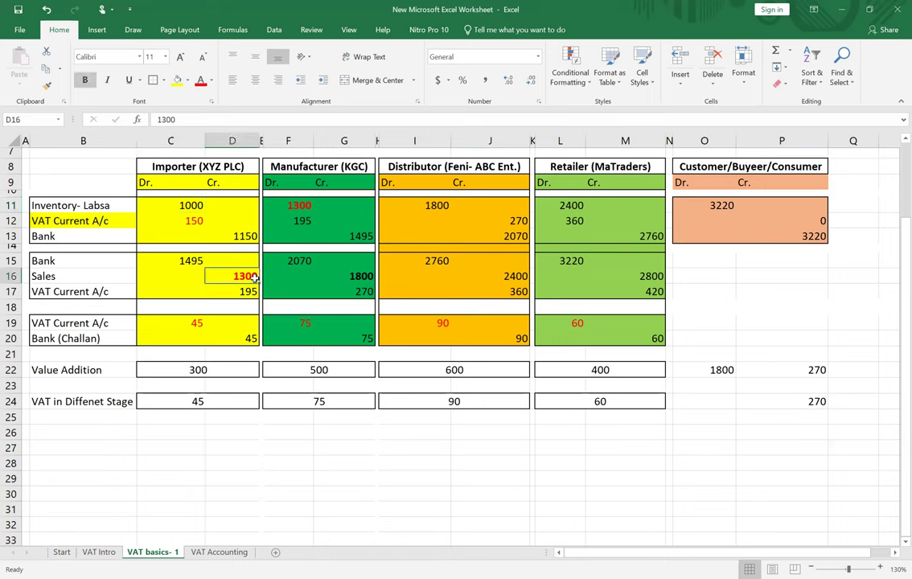
click(201, 370)
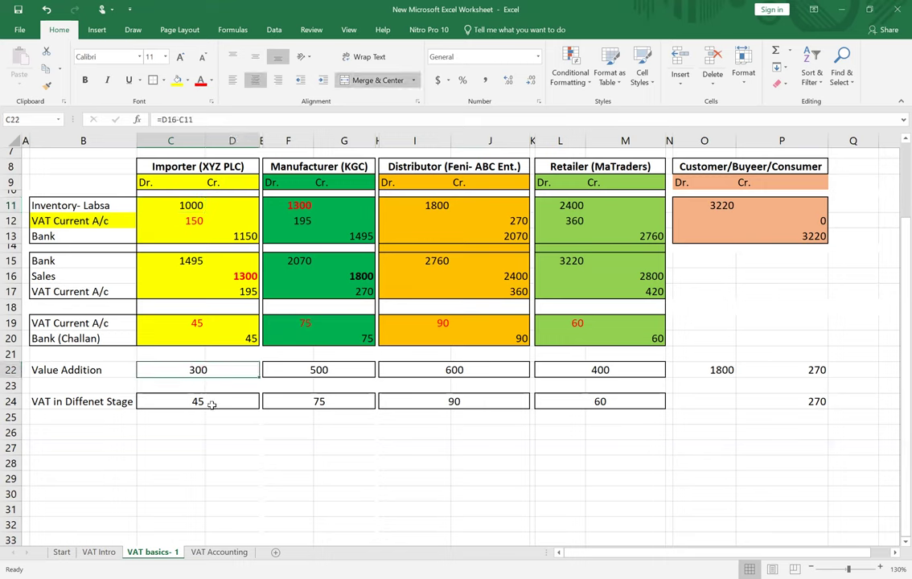
- Fill the Importer's stage VAT in C24 yellow and make it bold
click(197, 400)
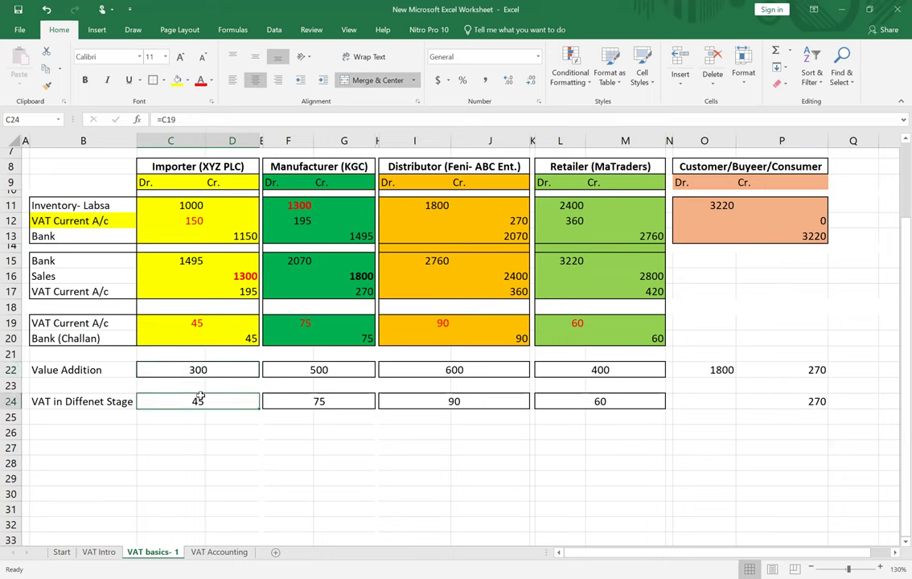
click(177, 81)
click(84, 80)
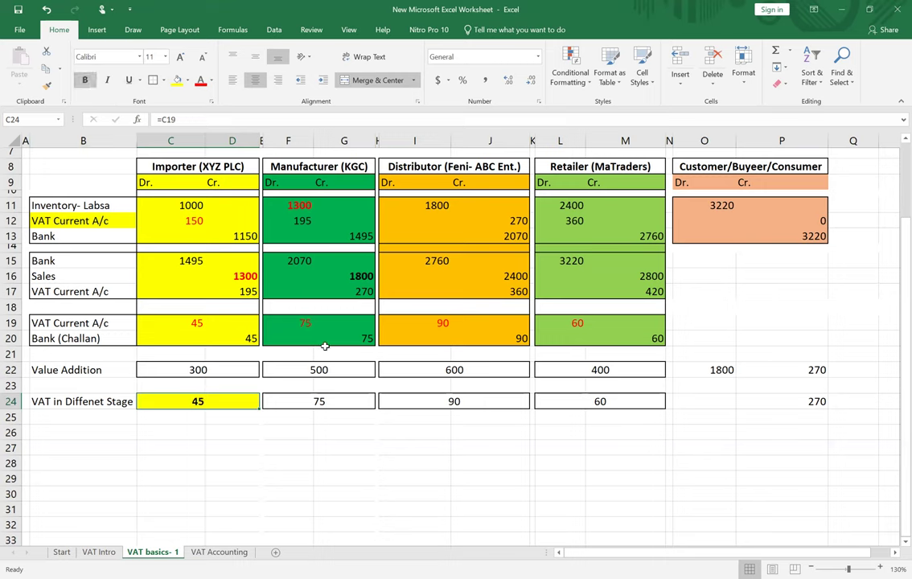
- Review the Manufacturer's purchase and Sales amounts, and make the stage VAT in F24 bold with a yellow fill
click(302, 208)
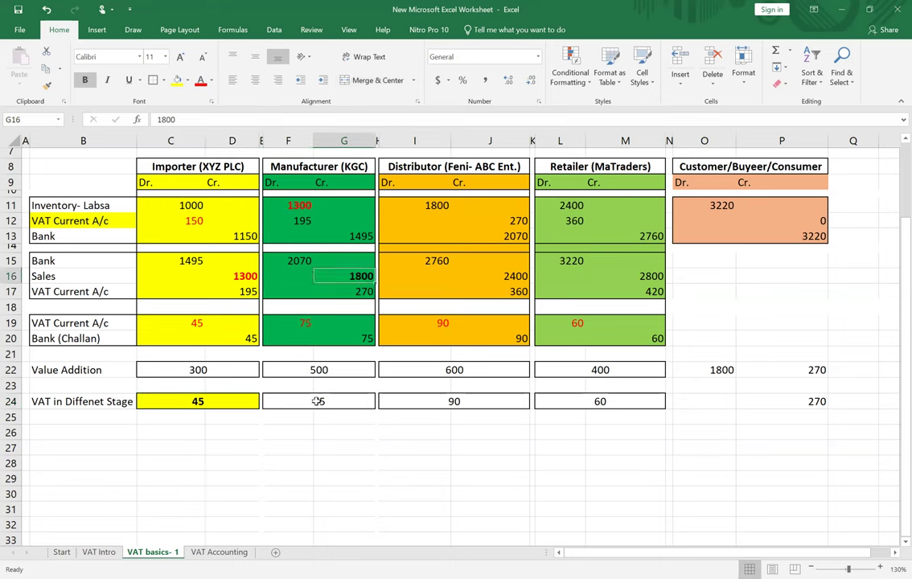
click(319, 401)
click(175, 81)
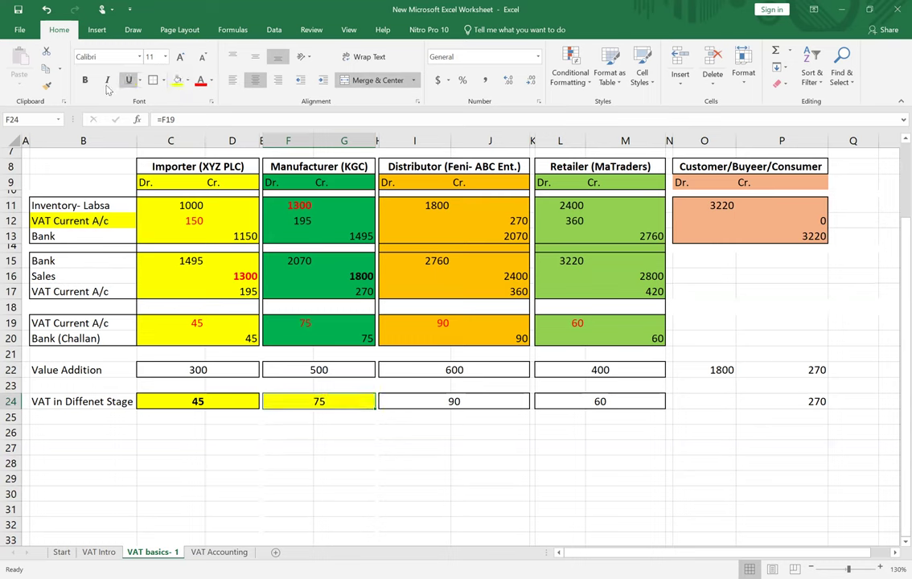
click(84, 80)
- Examine the value additions in F22 and I22 and the Distributor's stage VAT formula in I24
click(348, 368)
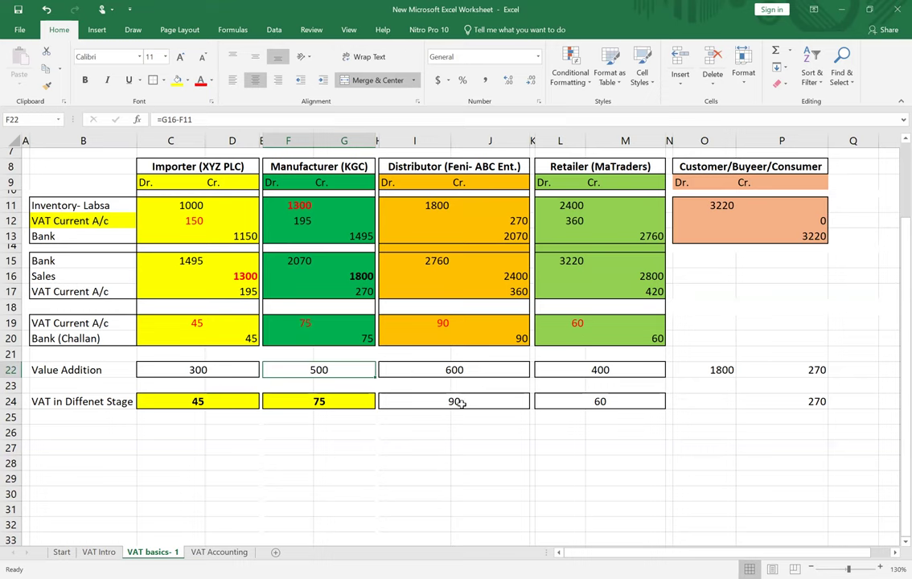
click(468, 369)
click(464, 402)
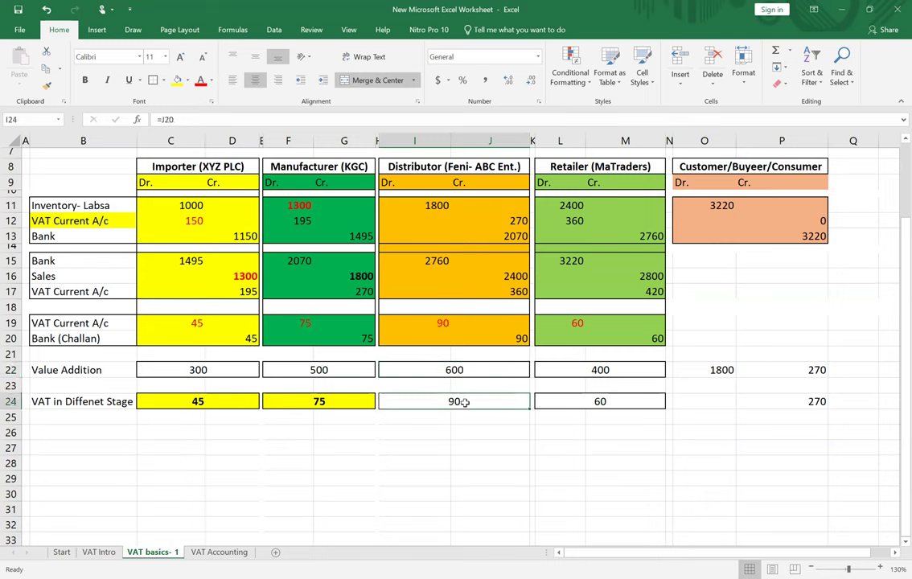
- Fill the Distributor's and Retailer's stage VAT in I24 and L24 yellow and make both bold
click(176, 80)
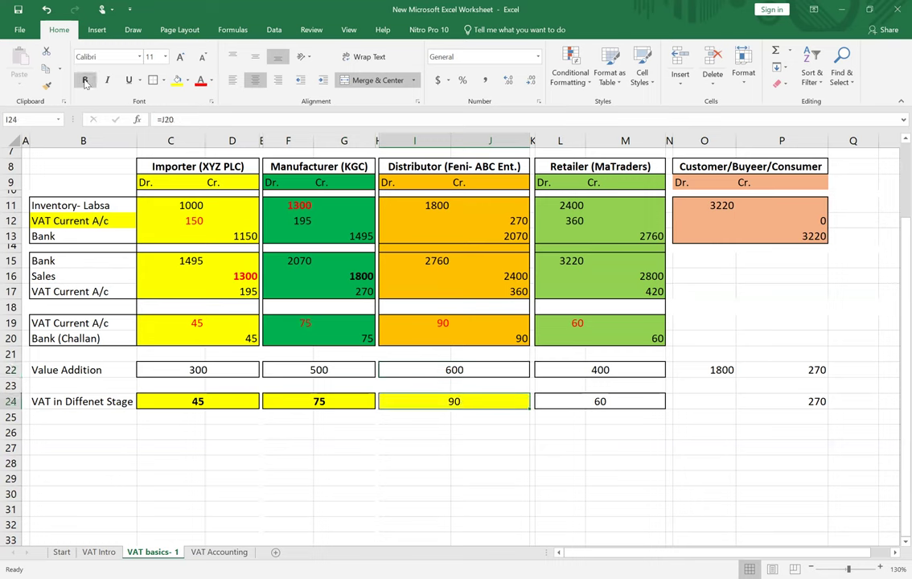
click(596, 401)
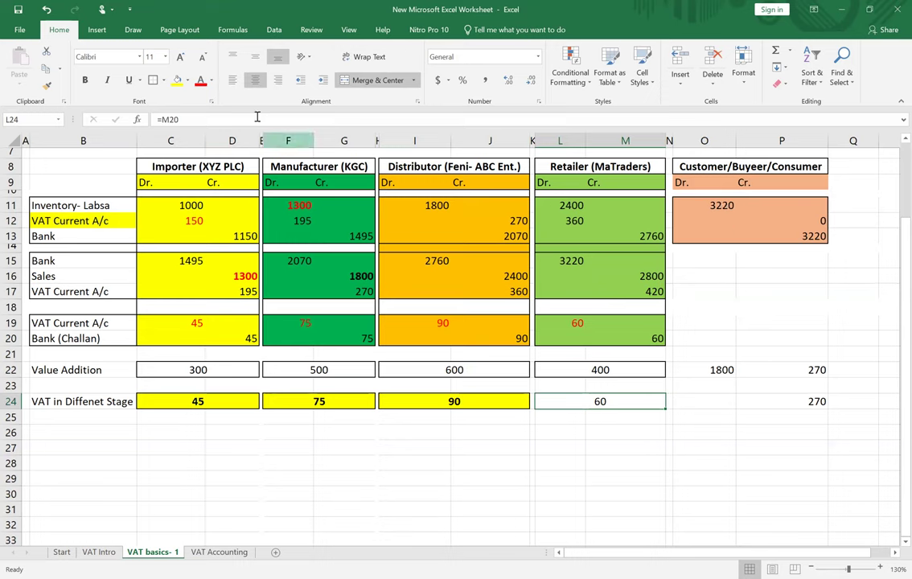
click(176, 81)
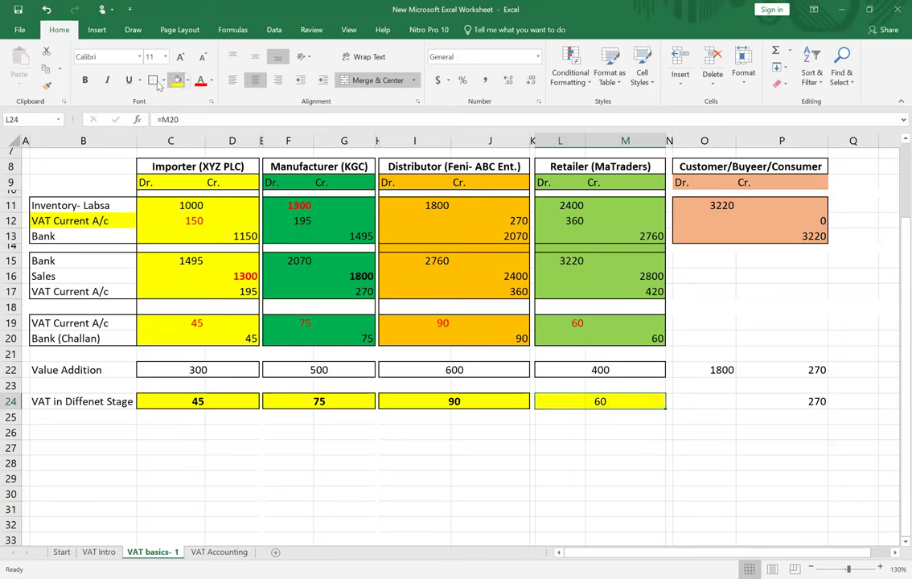
click(84, 80)
click(522, 457)
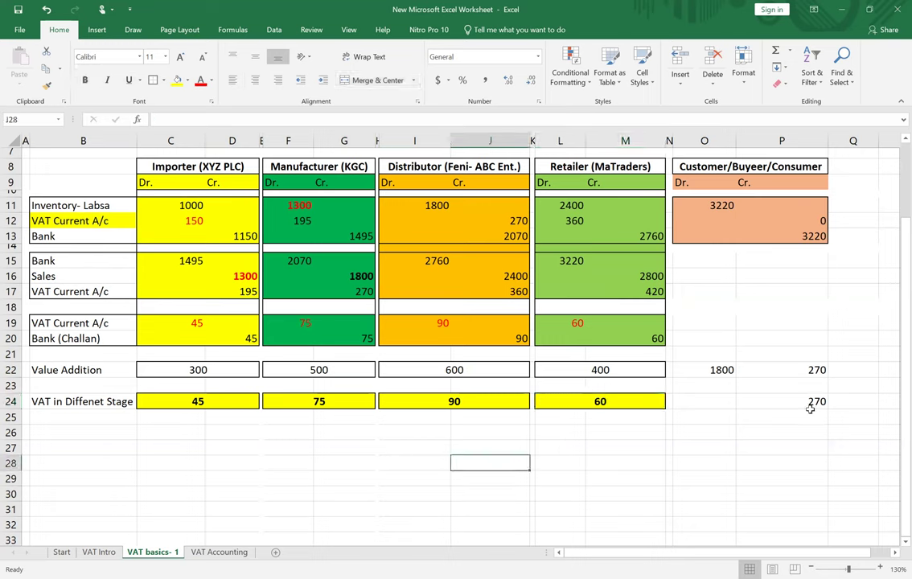
- Check the sum of the stage VAT cells C24 to L24, and make the total in P24 bold with a yellow fill
drag(196, 401, 585, 404)
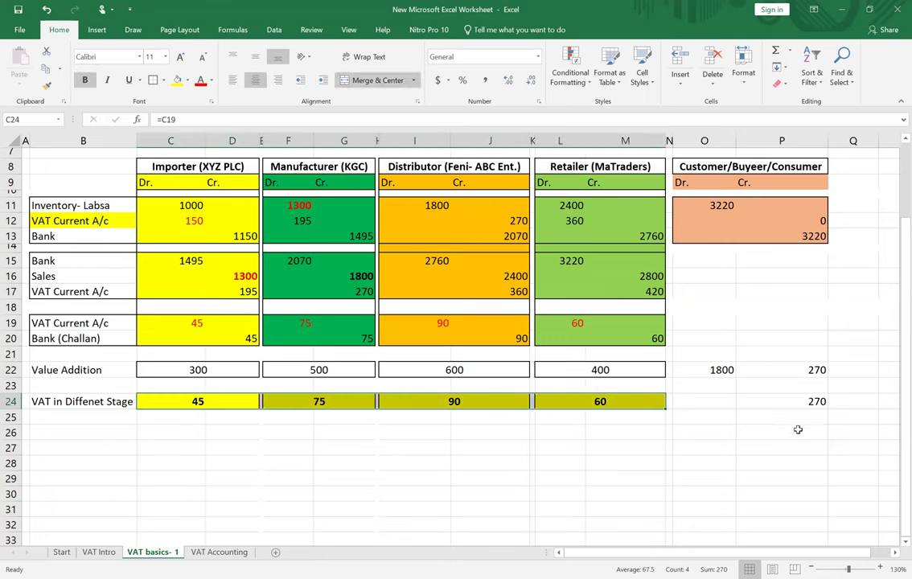
click(808, 404)
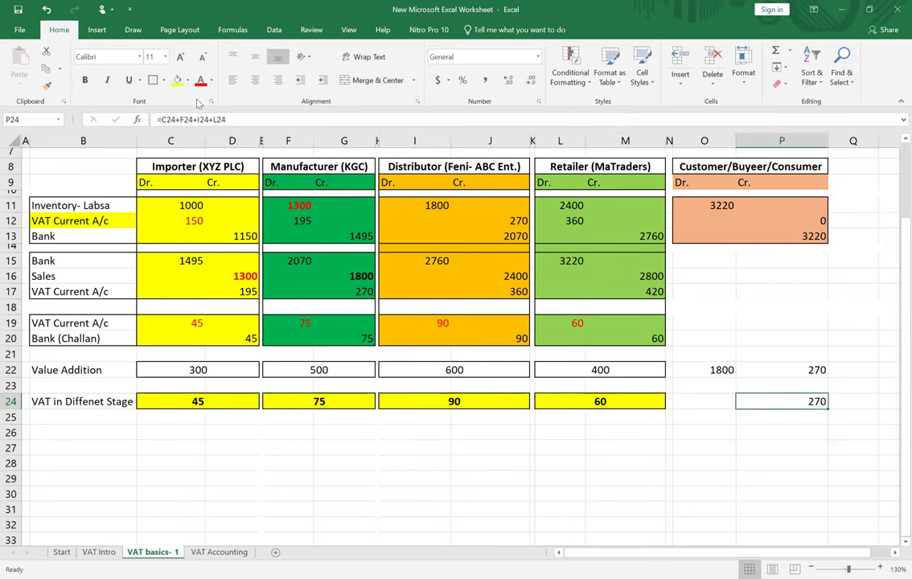
click(83, 81)
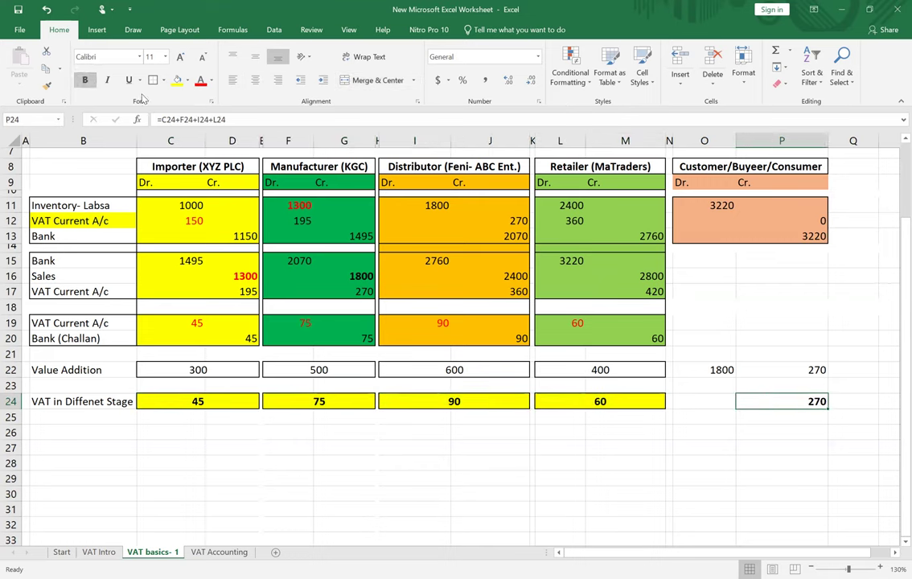
click(176, 80)
click(779, 468)
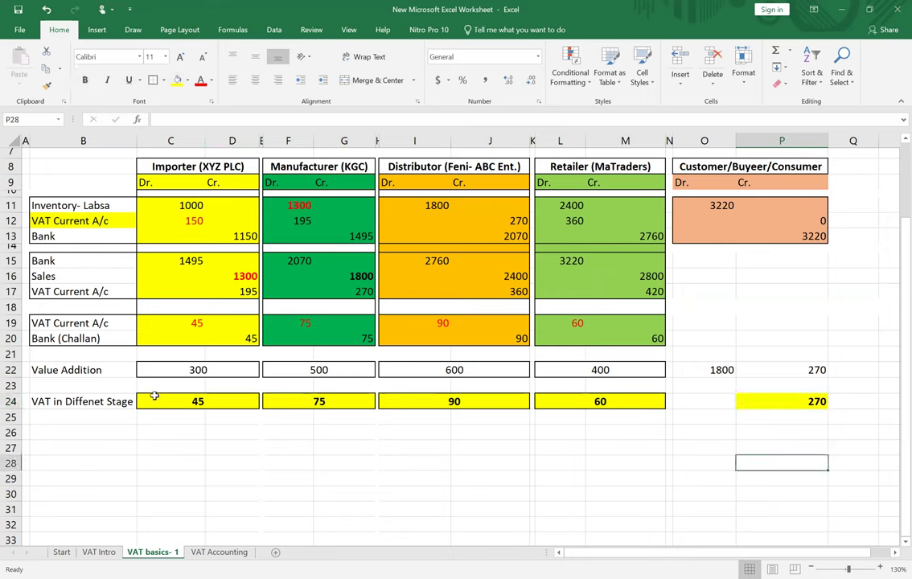
- Compare the stage VAT amounts of the Importer, Manufacturer, Distributor and Retailer in row 24 with the total in P24
click(143, 400)
click(358, 406)
click(428, 402)
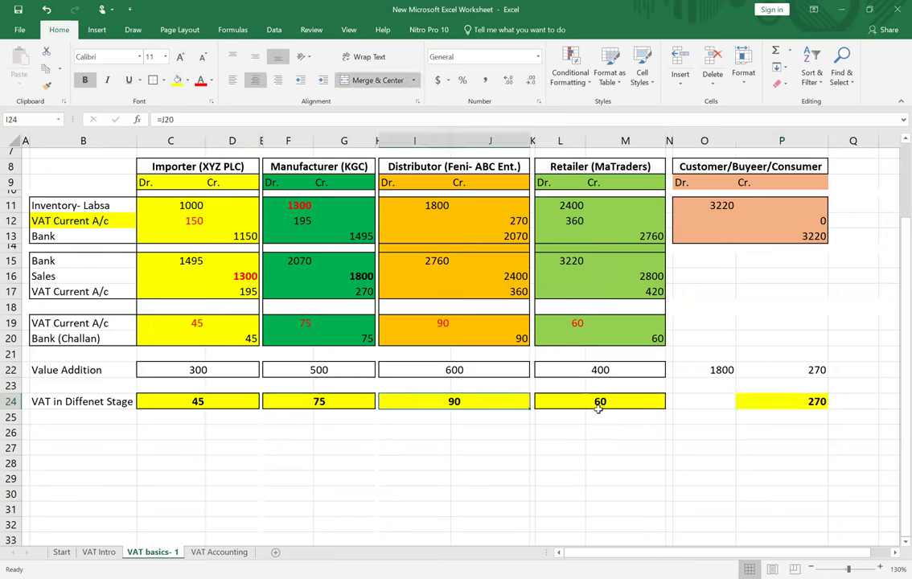
click(625, 416)
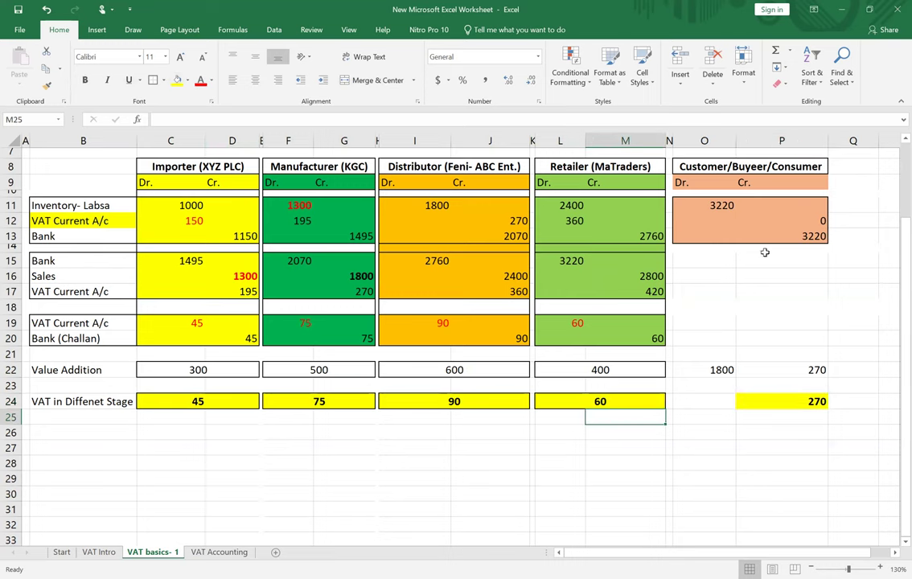
click(812, 400)
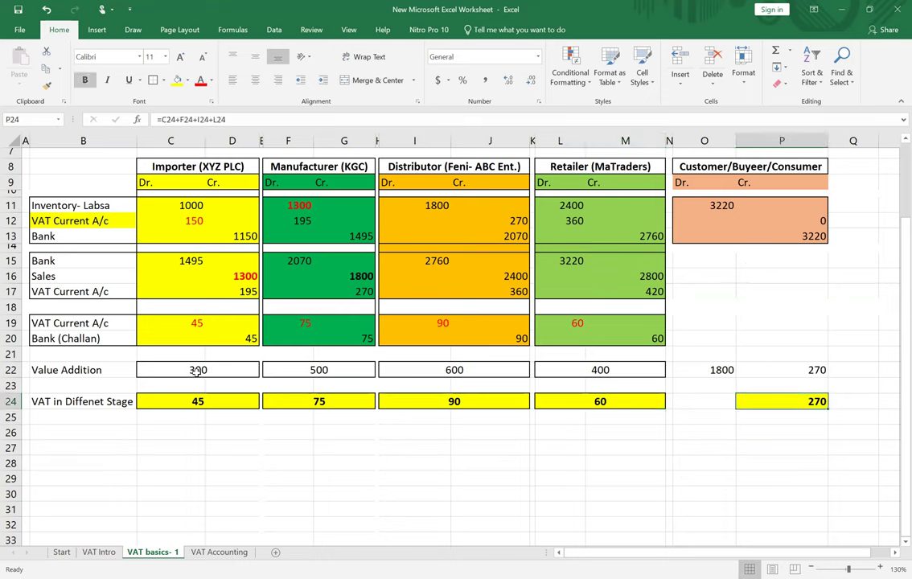
- Examine the row 22 value additions, their total in O22 and the 15% VAT formula in P22
drag(197, 369, 581, 372)
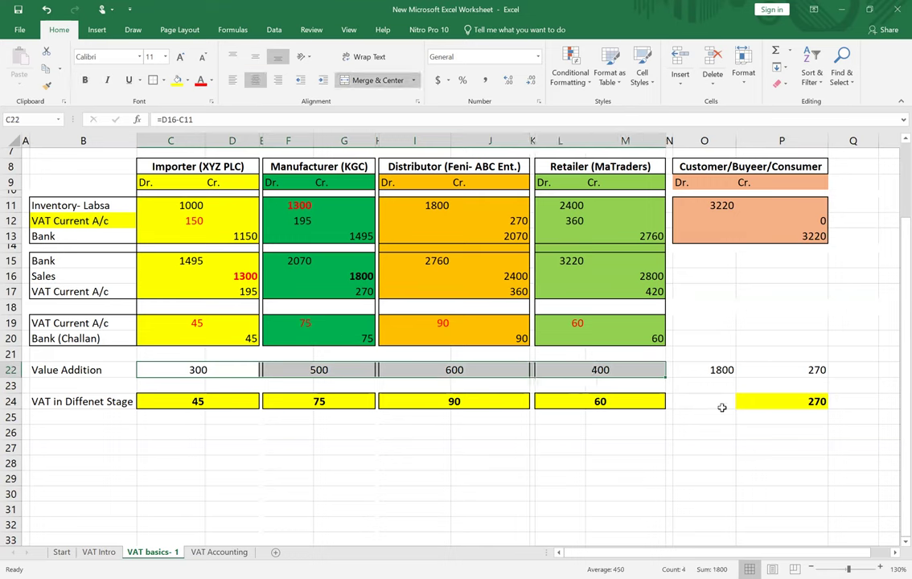
click(723, 370)
double_click(821, 370)
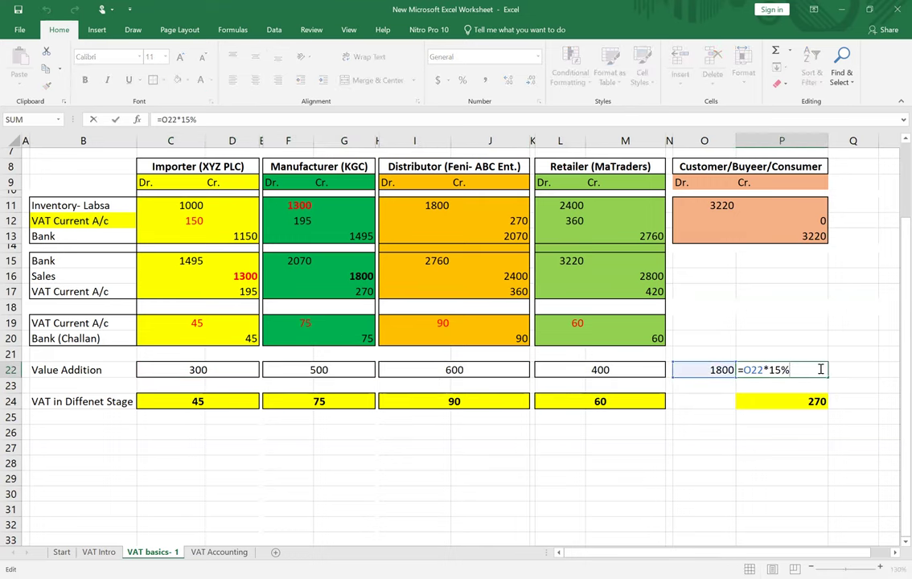
click(781, 476)
- Make the VAT on total value addition in P22 bold red with a green fill, and compare it with P24
click(739, 369)
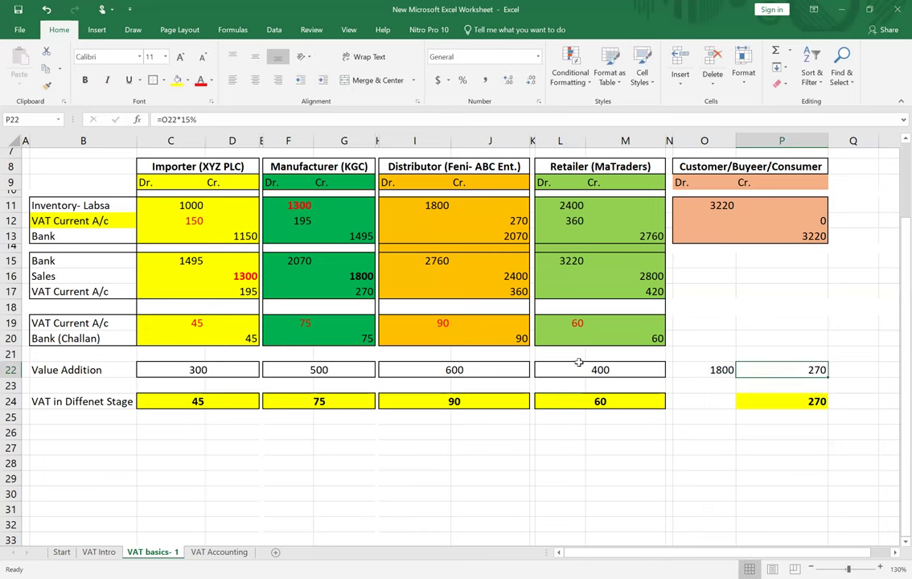
click(199, 83)
click(85, 79)
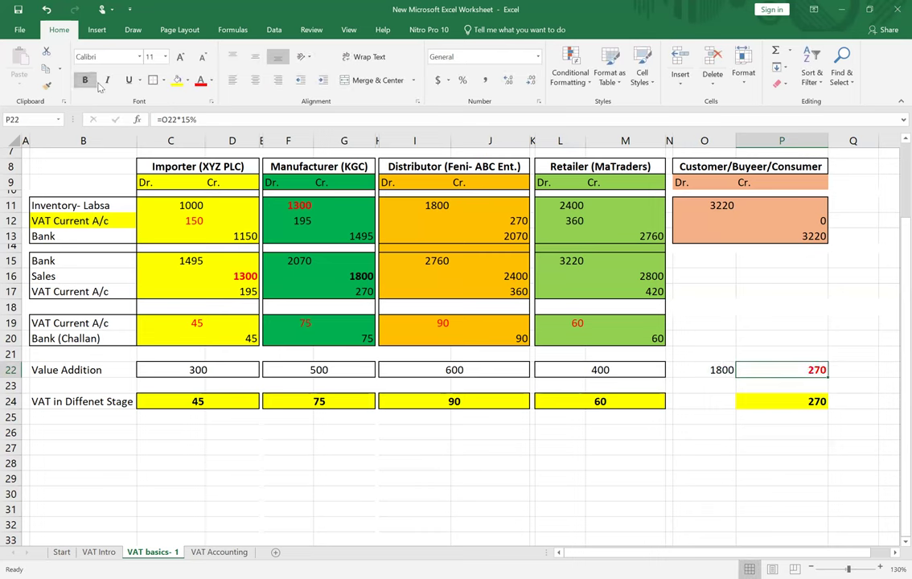
click(187, 81)
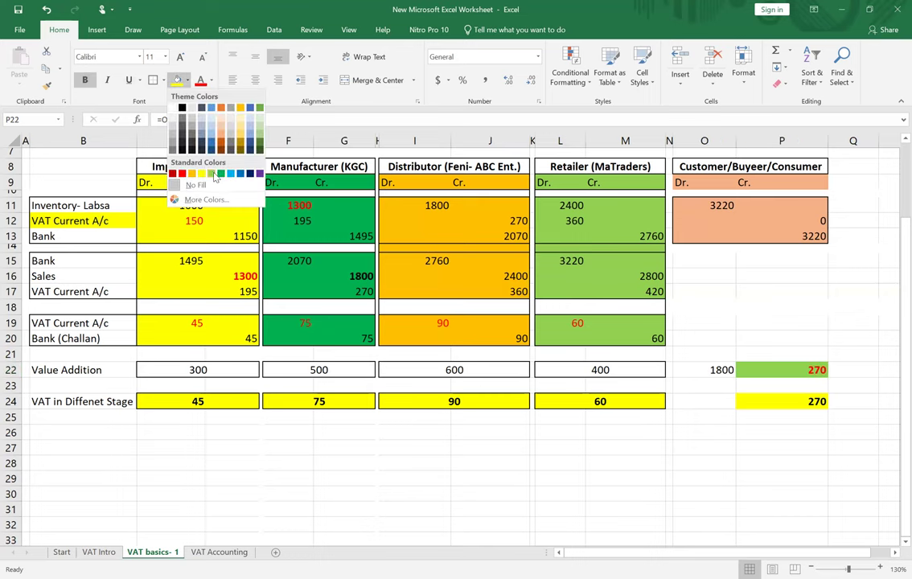
click(218, 174)
drag(791, 370, 792, 404)
click(790, 449)
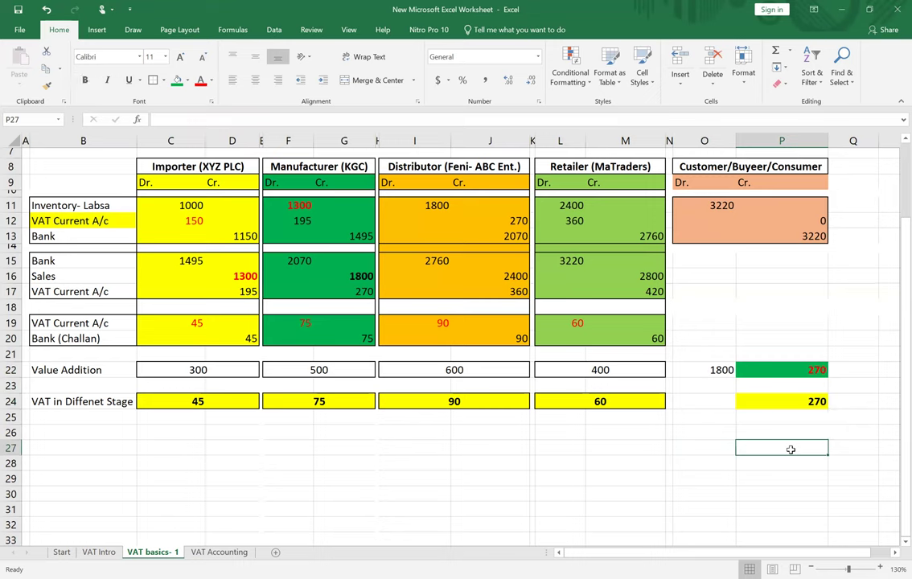
- Review the Importer's purchase cost in C11 and each party's value addition from C22 to L22
click(193, 204)
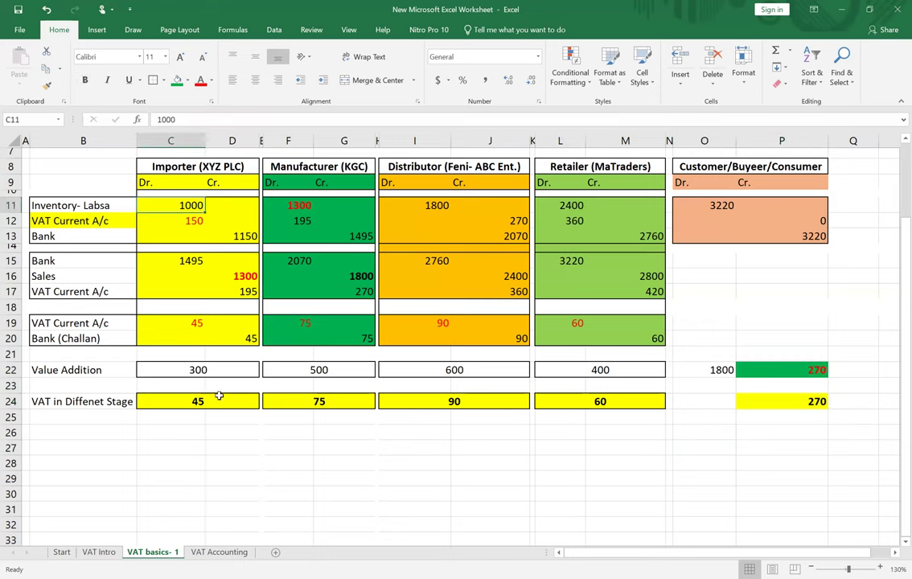
click(413, 521)
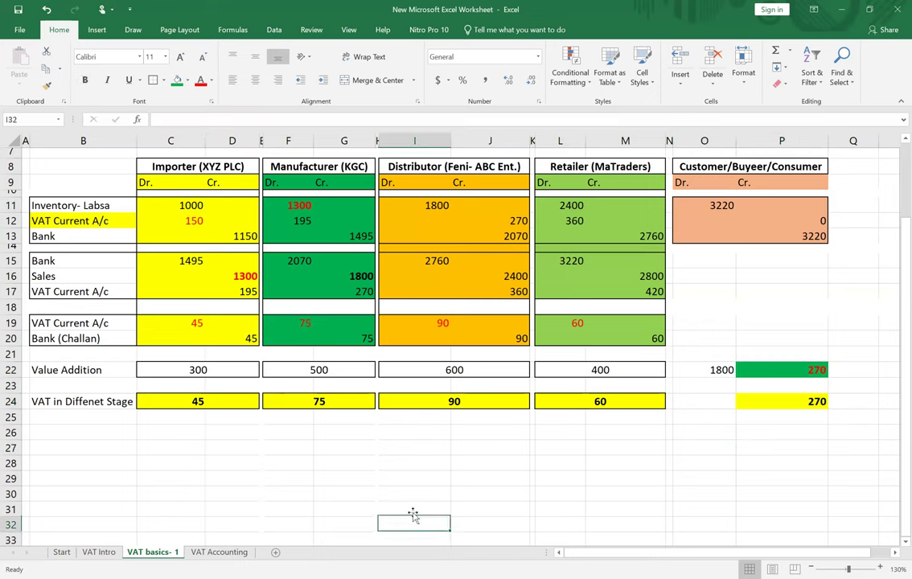
click(199, 371)
click(350, 371)
click(418, 371)
click(570, 370)
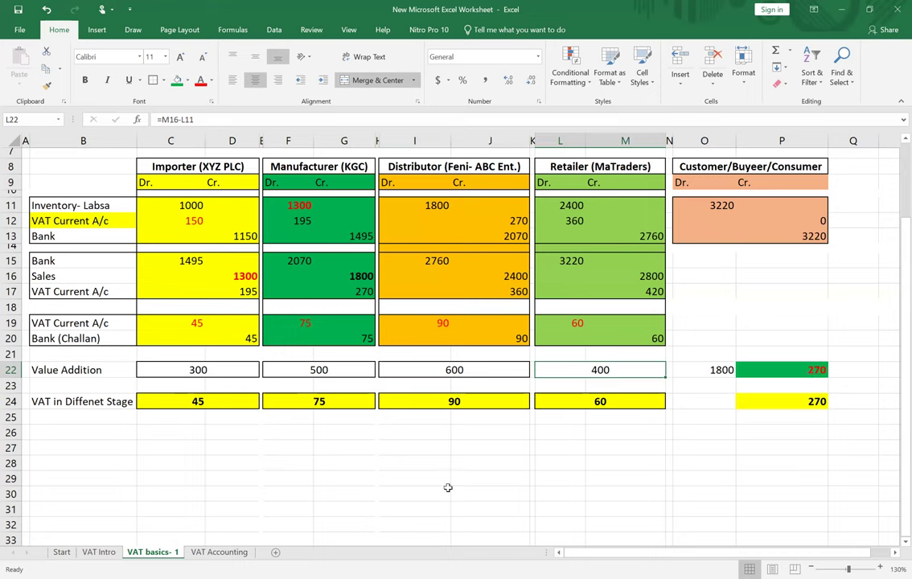
- Open the VAT Accounting sheet and review Sections 51, 52 and 54 with the Tax Invoice and Credit Note & Debit Note headlines
click(218, 552)
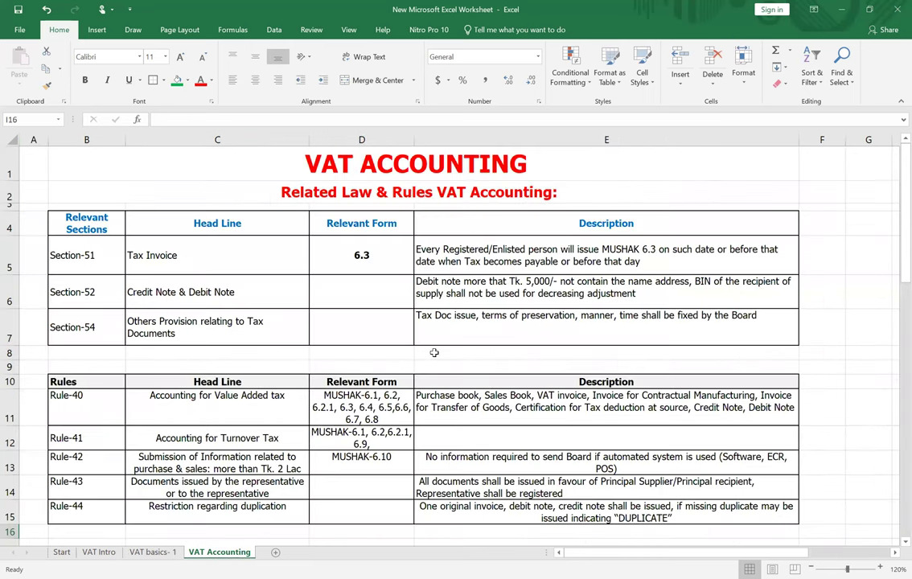
click(153, 551)
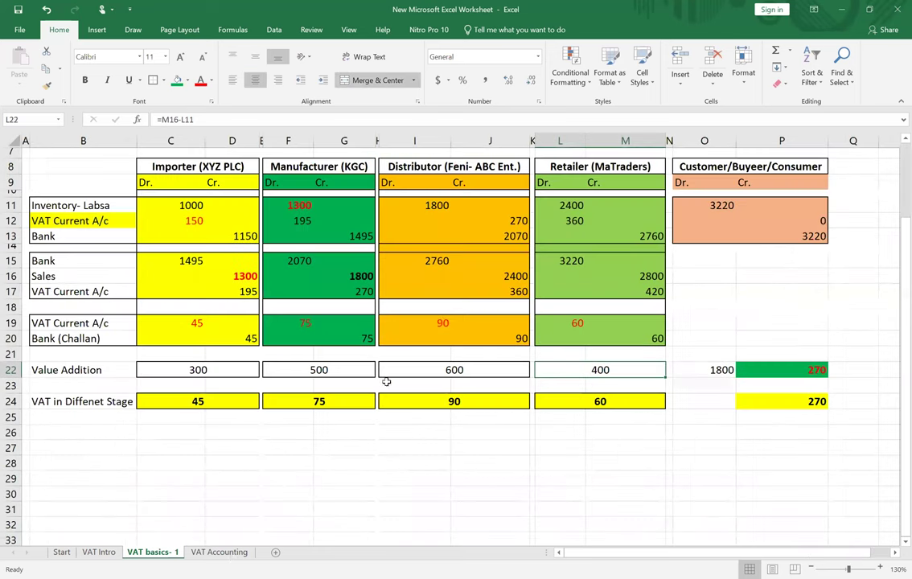
key(ctrl+Page_Down)
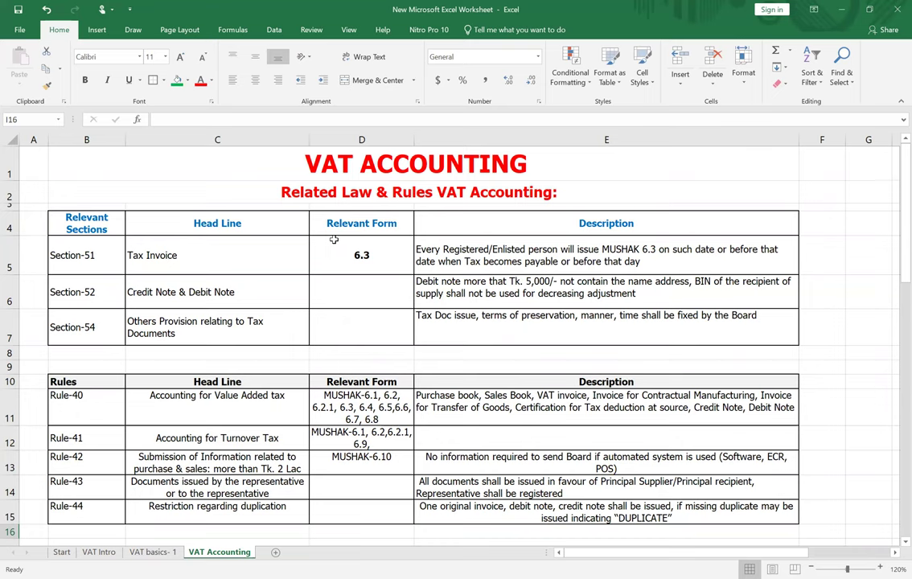
click(85, 256)
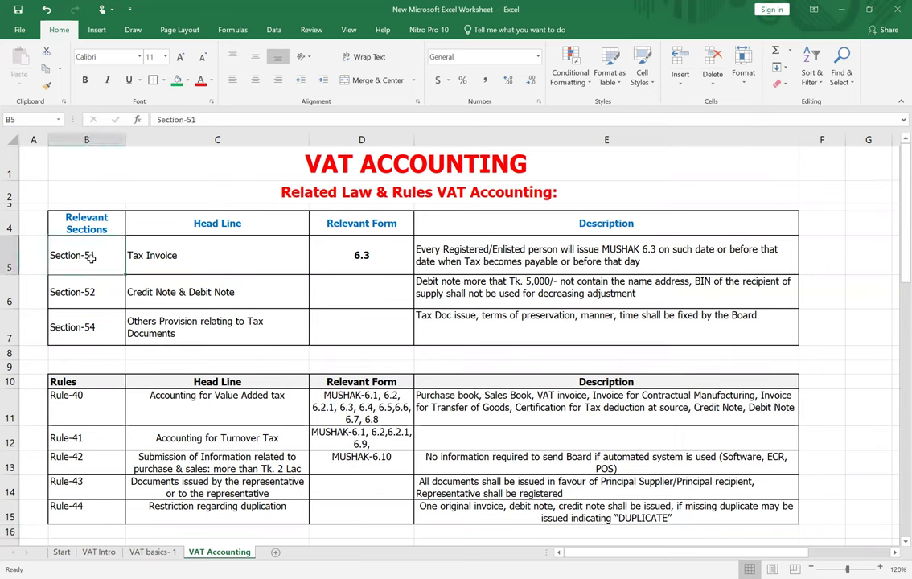
click(84, 293)
click(88, 325)
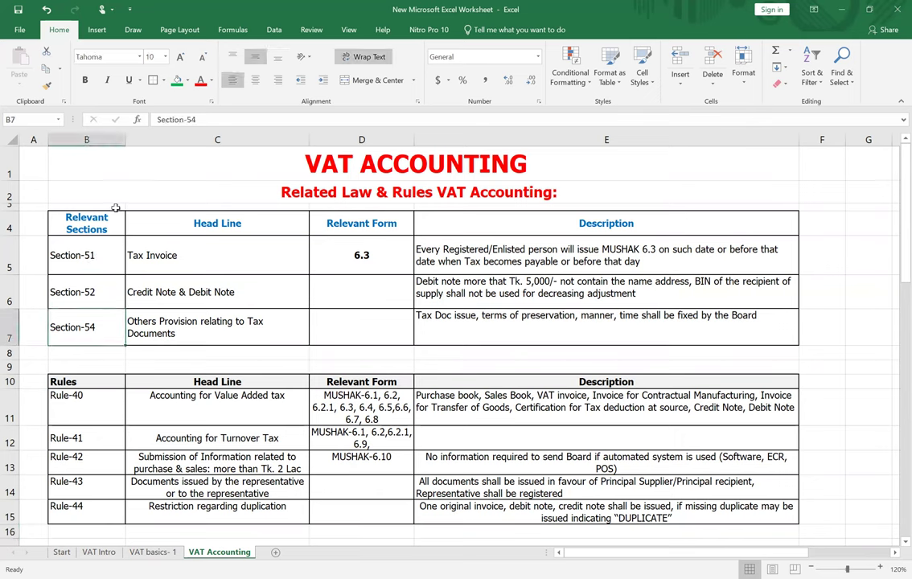
click(150, 250)
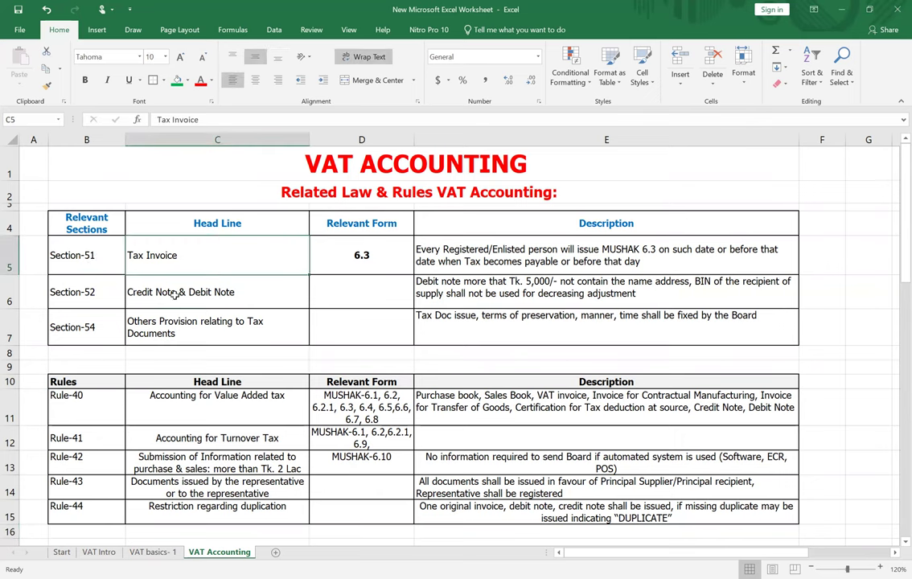
click(165, 292)
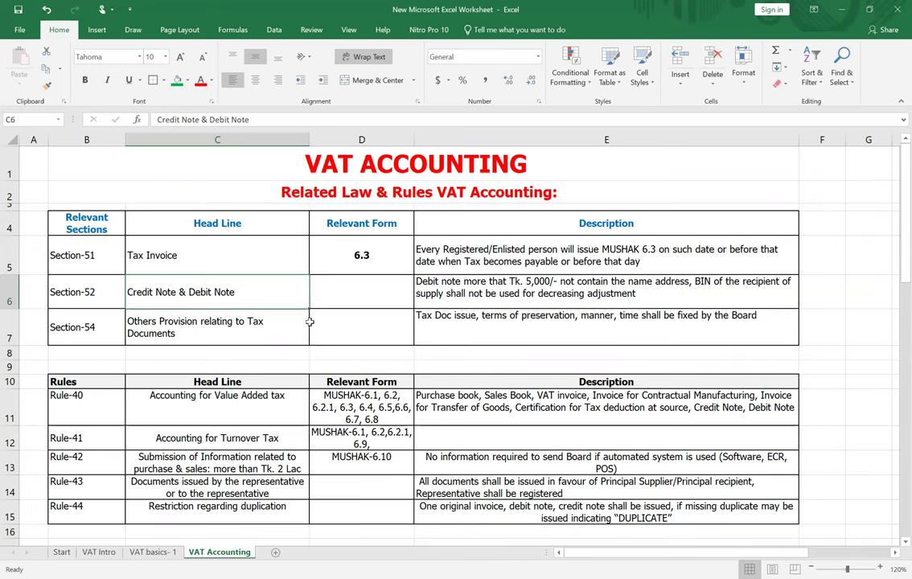
- Review the headlines of Rules 40 to 44 and the relevant MUSHAK forms in D11 to D13
click(205, 402)
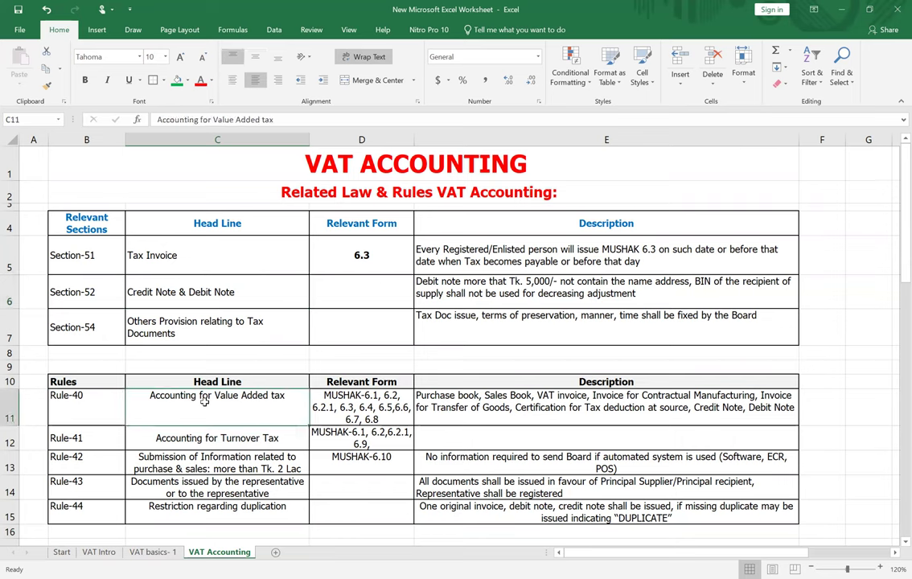
click(205, 438)
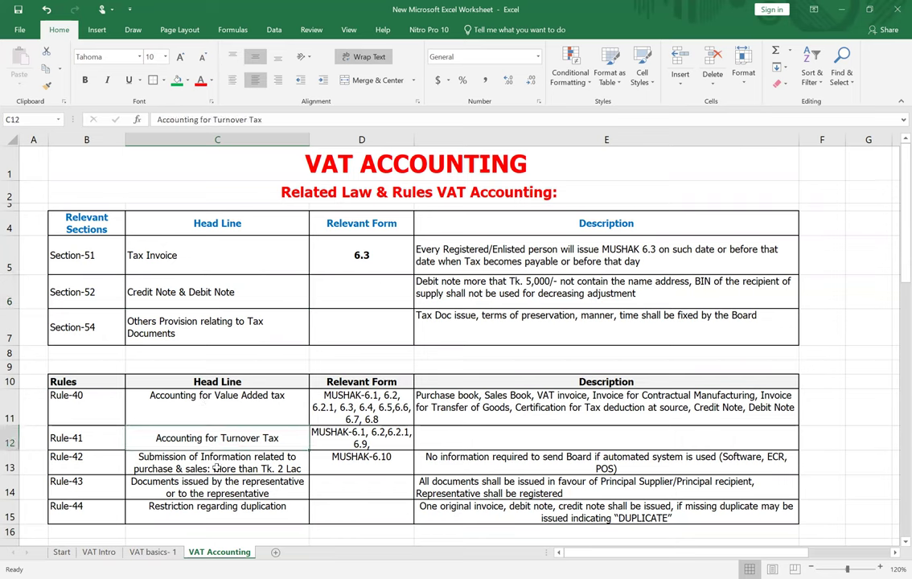
click(217, 464)
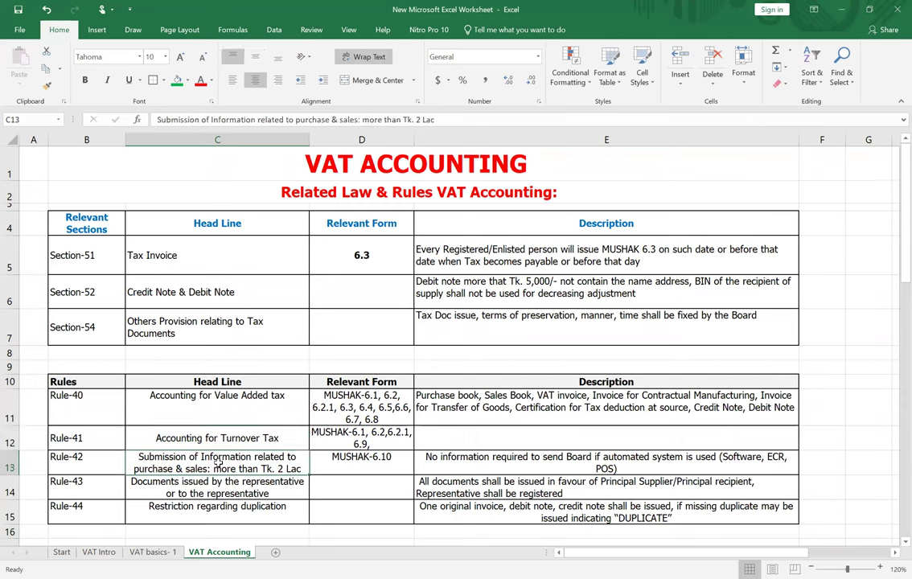
click(179, 487)
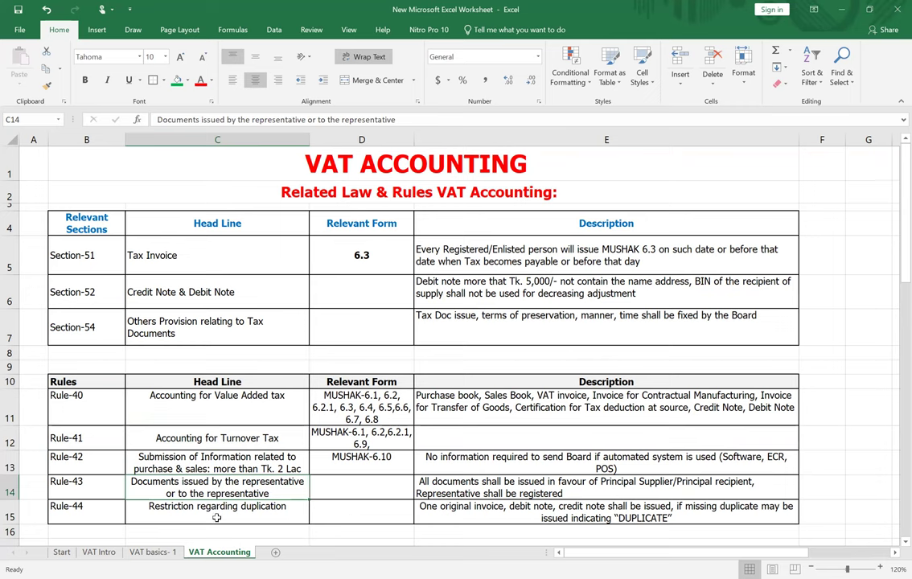
click(241, 513)
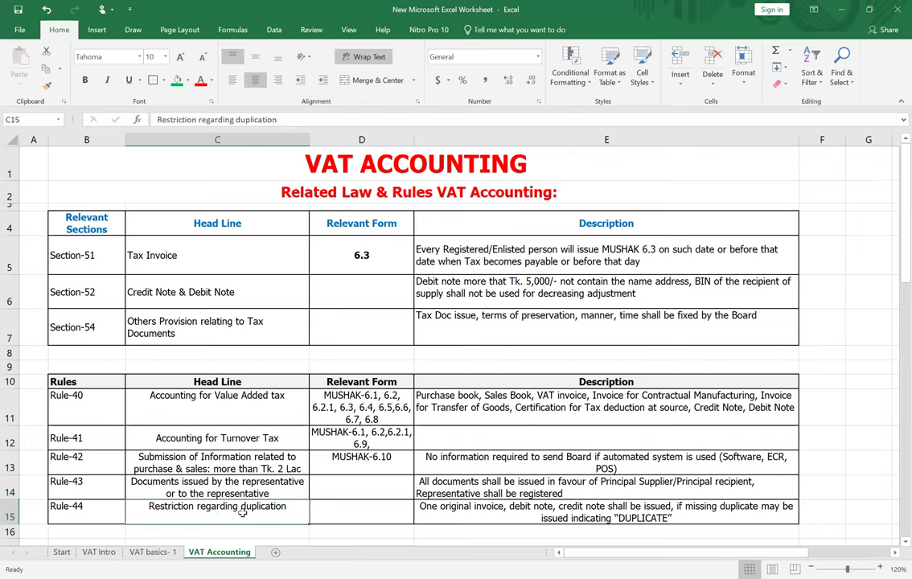
drag(322, 398, 366, 462)
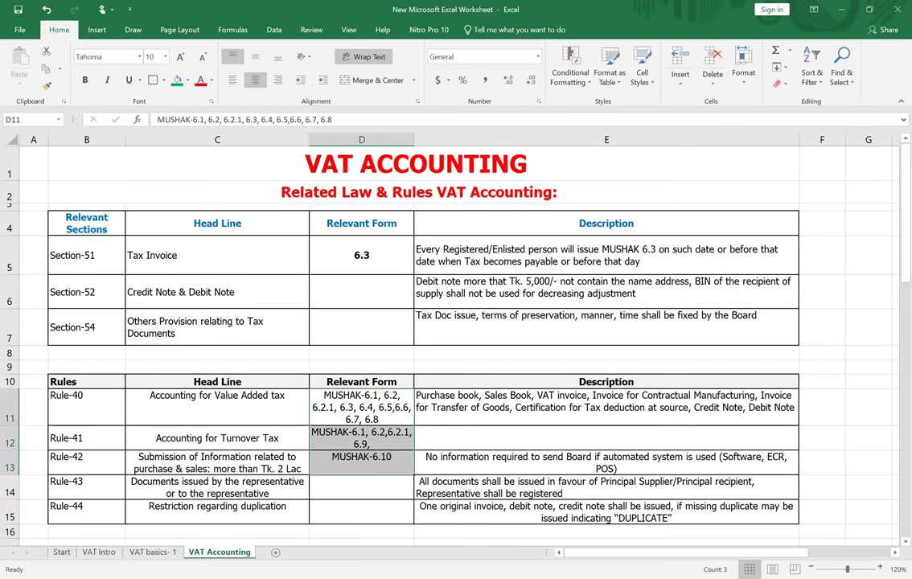
- Return to the VAT basics- 1 sheet and fill the tk. 115 VAT calculation in rows 2 to 4 green
click(153, 552)
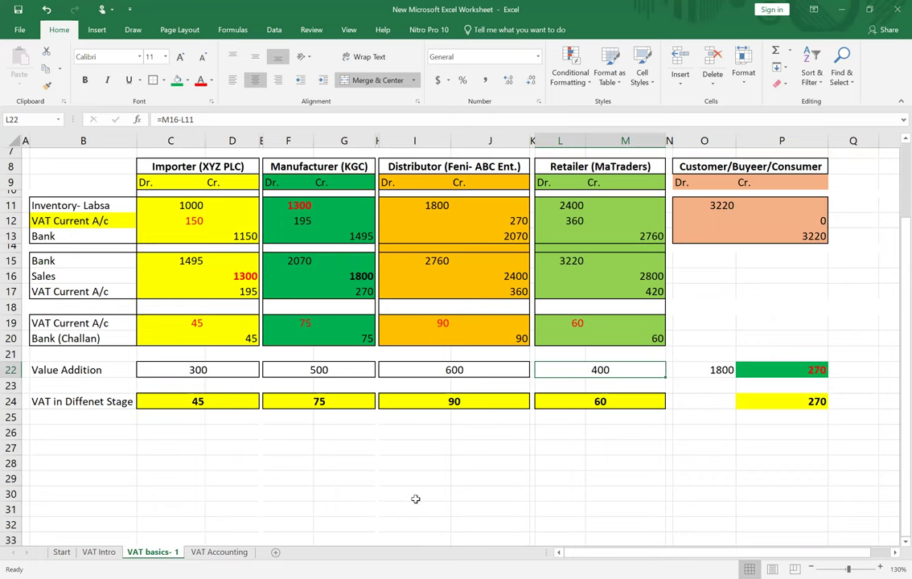
scroll(432, 491, up, 1)
scroll(382, 407, up, 1)
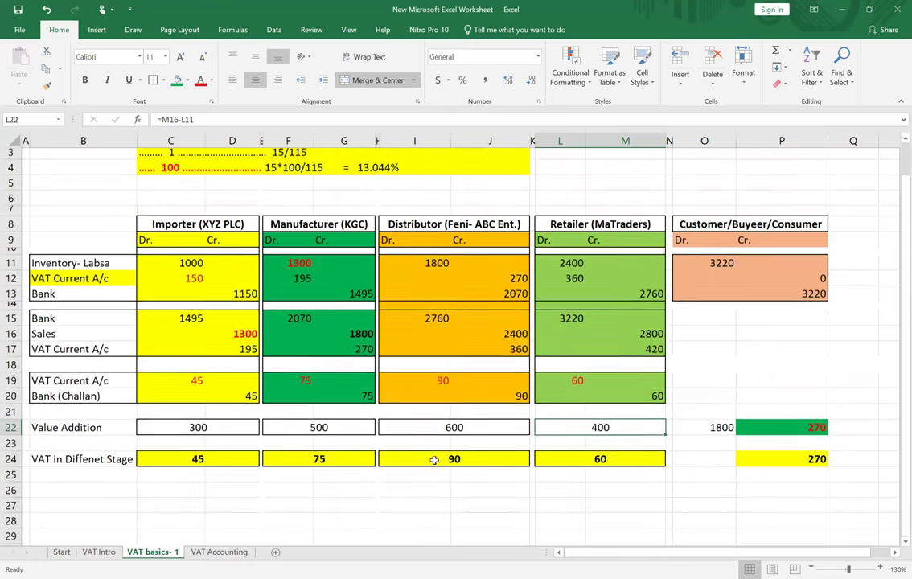
click(173, 178)
drag(173, 178, 219, 208)
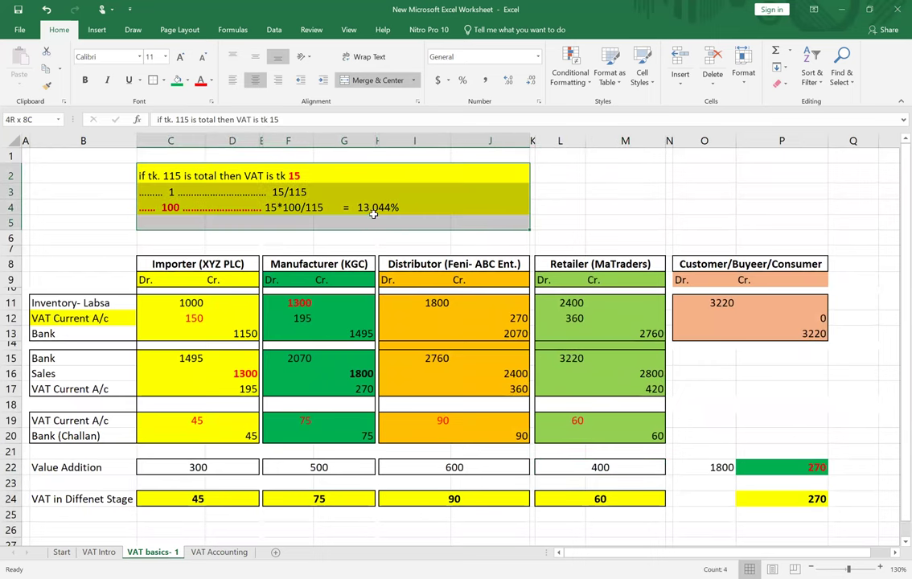
click(177, 79)
click(635, 207)
- Change the fill of the tk. 115 VAT calculation in rows 2 to 4 to light blue
drag(208, 177, 238, 202)
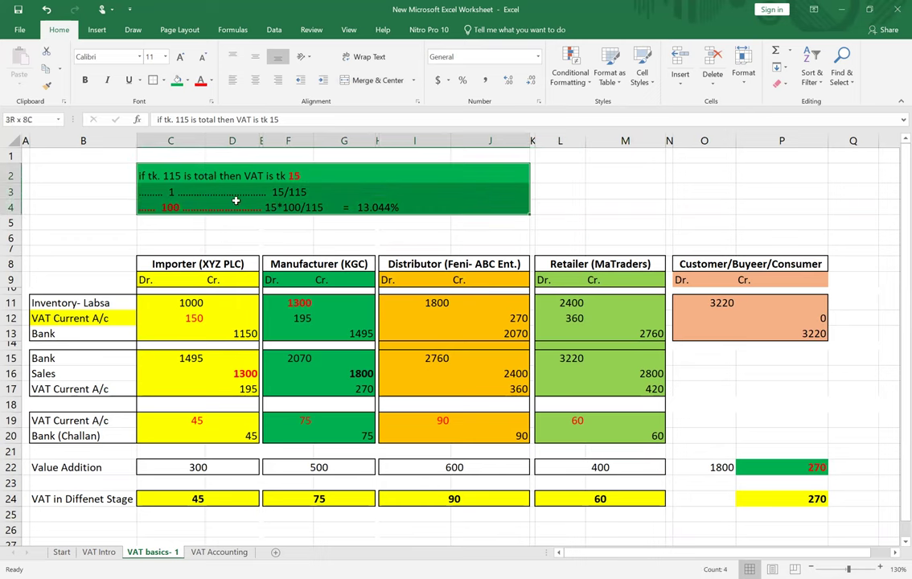
click(187, 81)
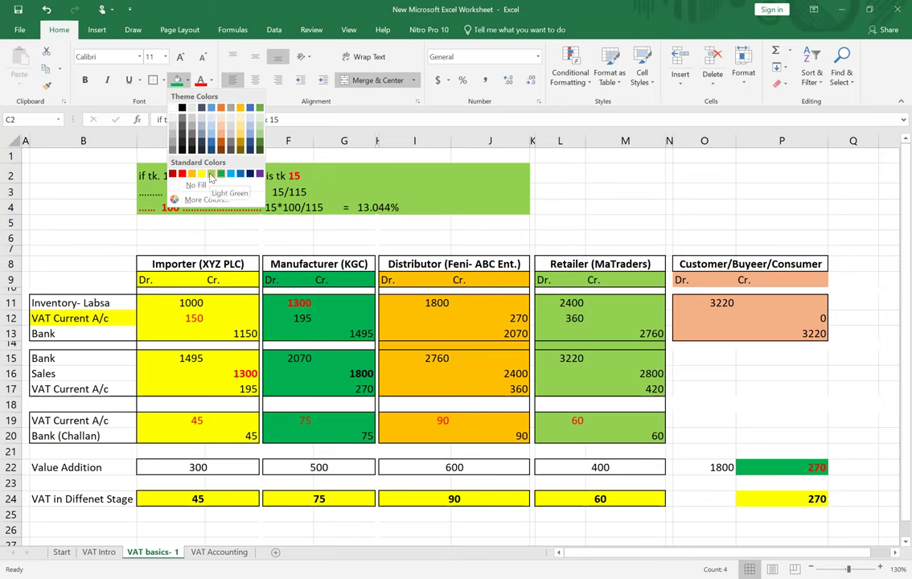
click(213, 127)
click(599, 206)
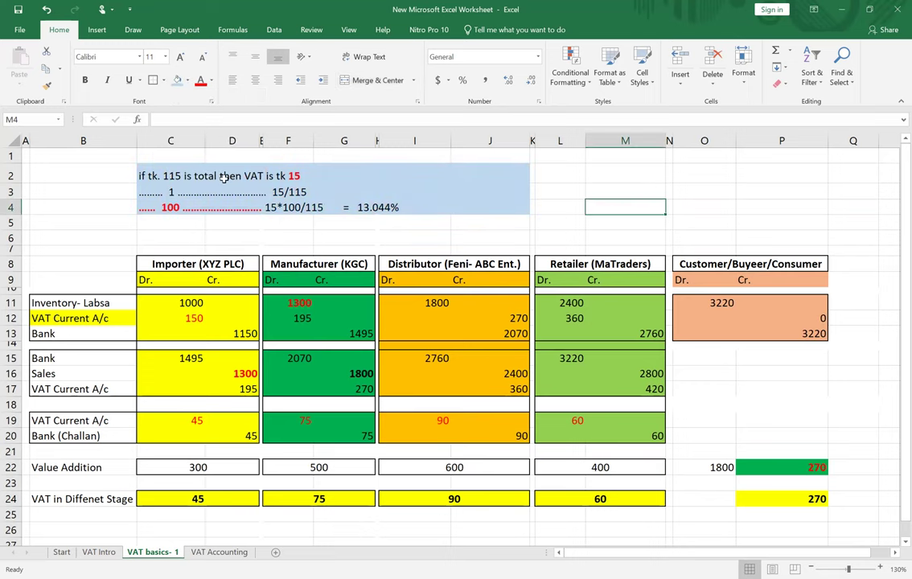